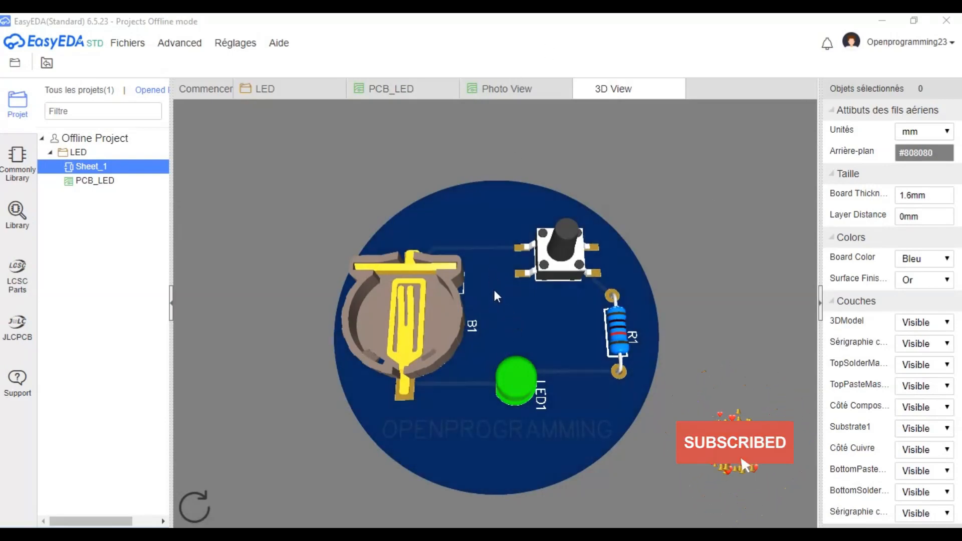
- Inspect the finished LED board in the 3D view and photo view, and switch to the LED schematic
{"action": "scroll", "coordinate": [496, 300], "scroll_direction": "up", "scroll_amount": 3}
{"action": "scroll", "coordinate": [496, 299], "scroll_direction": "down", "scroll_amount": 3}
{"action": "scroll", "coordinate": [496, 299], "scroll_direction": "up", "scroll_amount": 3}
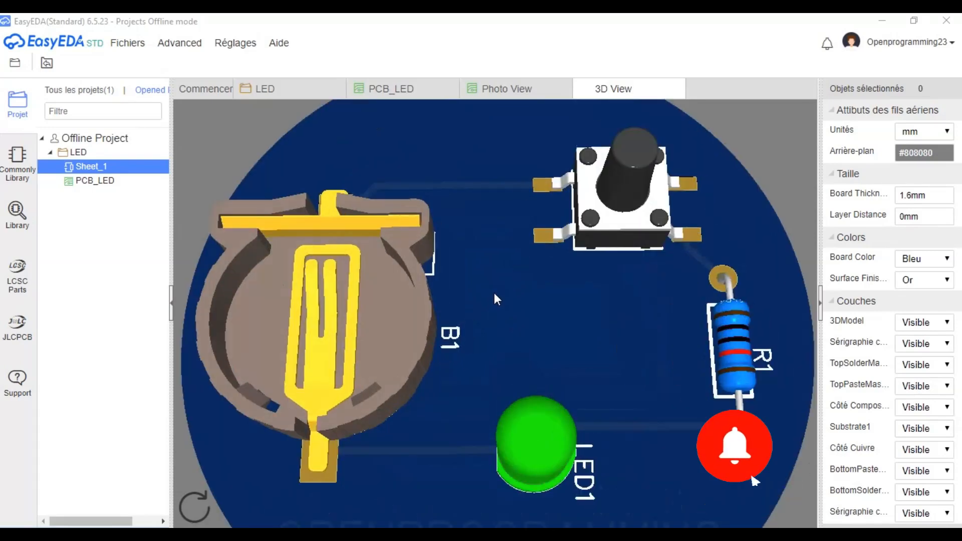
{"action": "scroll", "coordinate": [496, 299], "scroll_direction": "down", "scroll_amount": 3}
{"action": "left_click", "coordinate": [525, 93]}
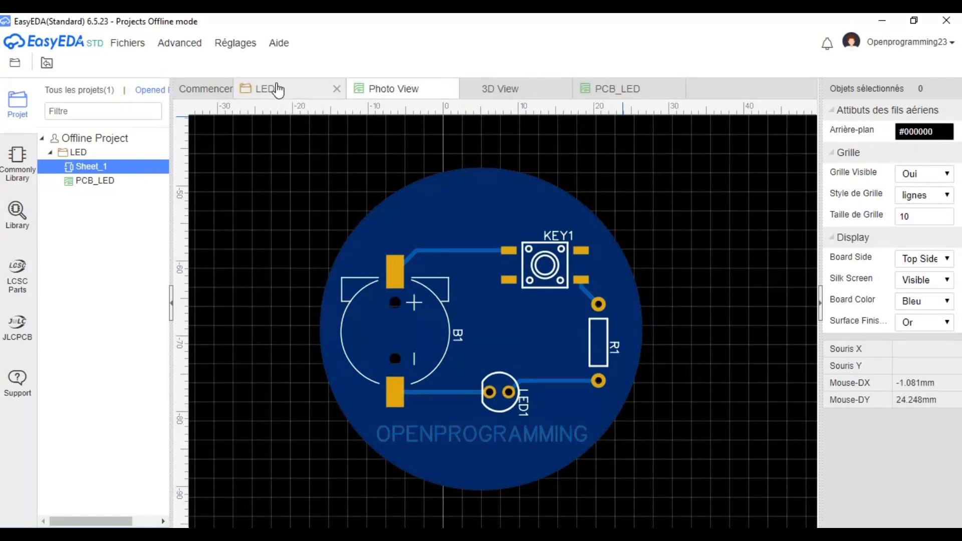
{"action": "left_click", "coordinate": [277, 91]}
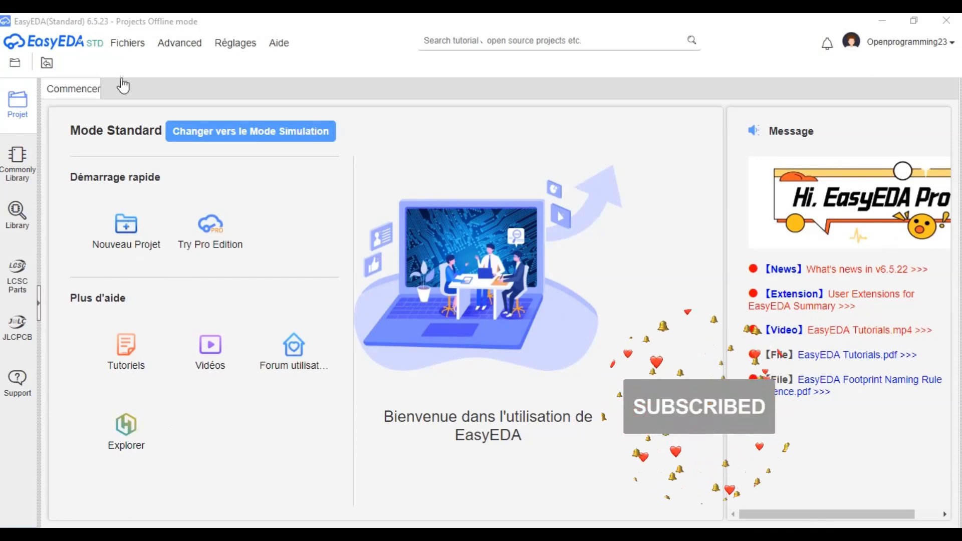
- Create a new project titled ESSAIS in the Offline Project folder, leaving the description empty
{"action": "left_click", "coordinate": [125, 44]}
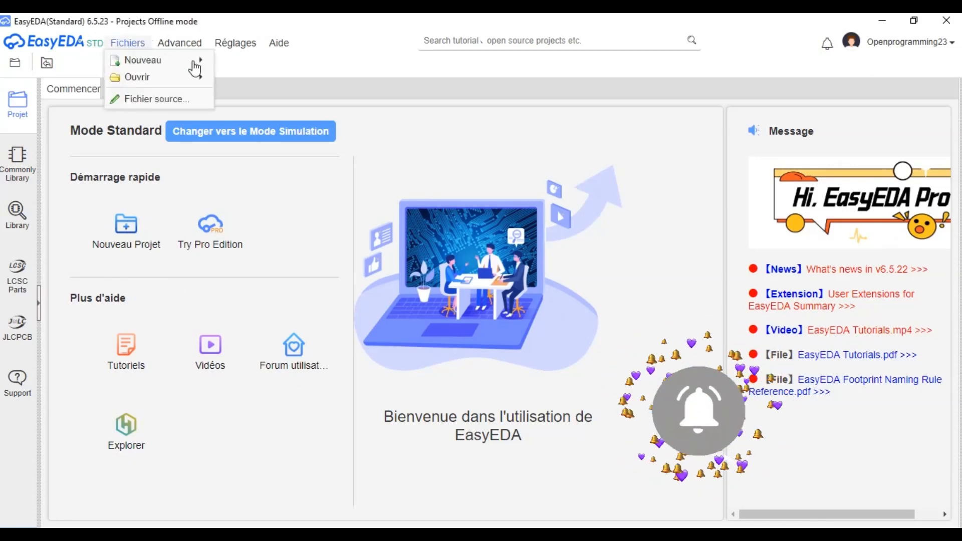
{"action": "mouse_move", "coordinate": [181, 61]}
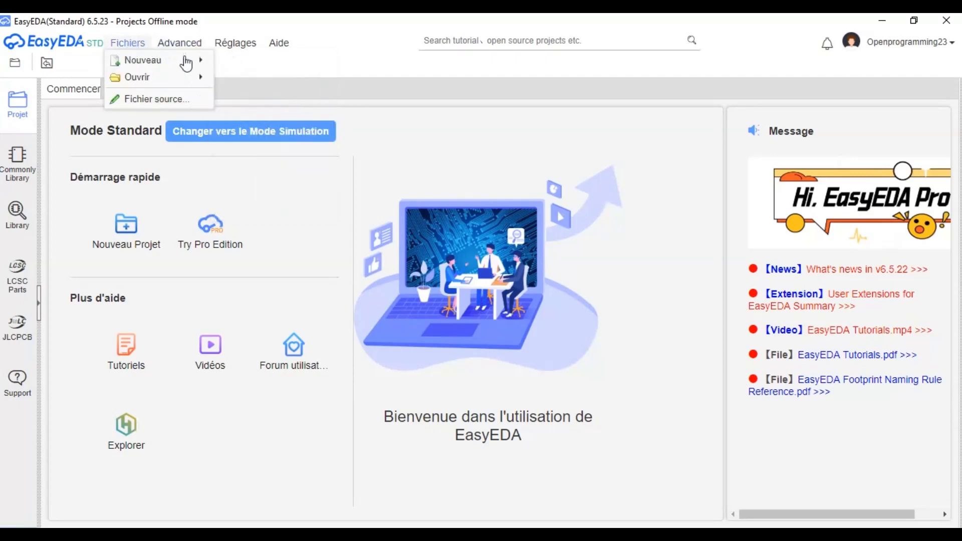
{"action": "left_click", "coordinate": [277, 64]}
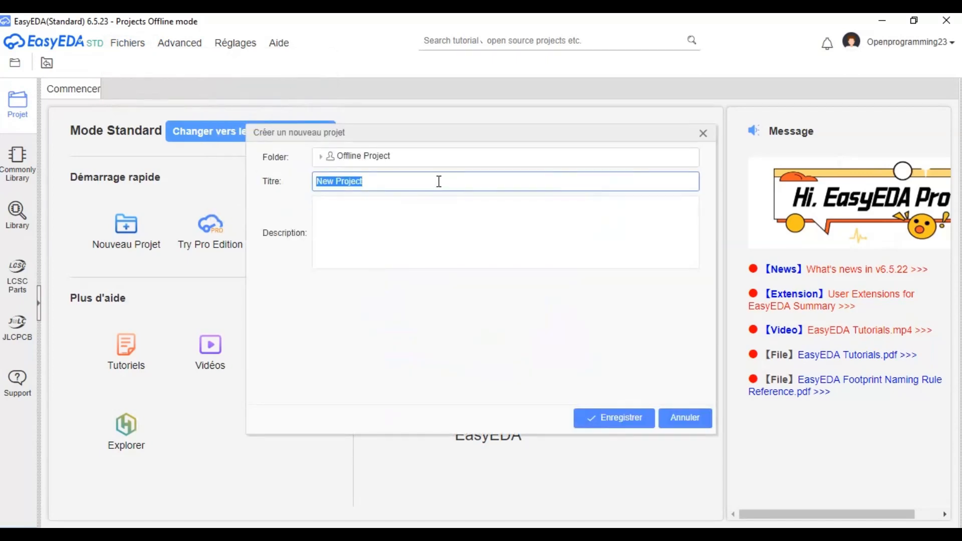
{"action": "key", "text": "BackSpace"}
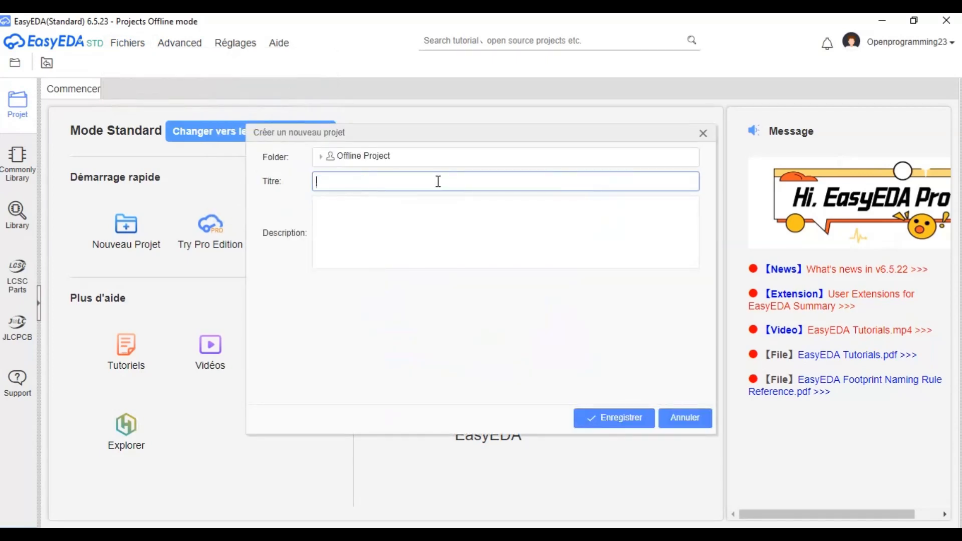
{"action": "type", "text": "ESSAUS"}
{"action": "left_click", "coordinate": [409, 218]}
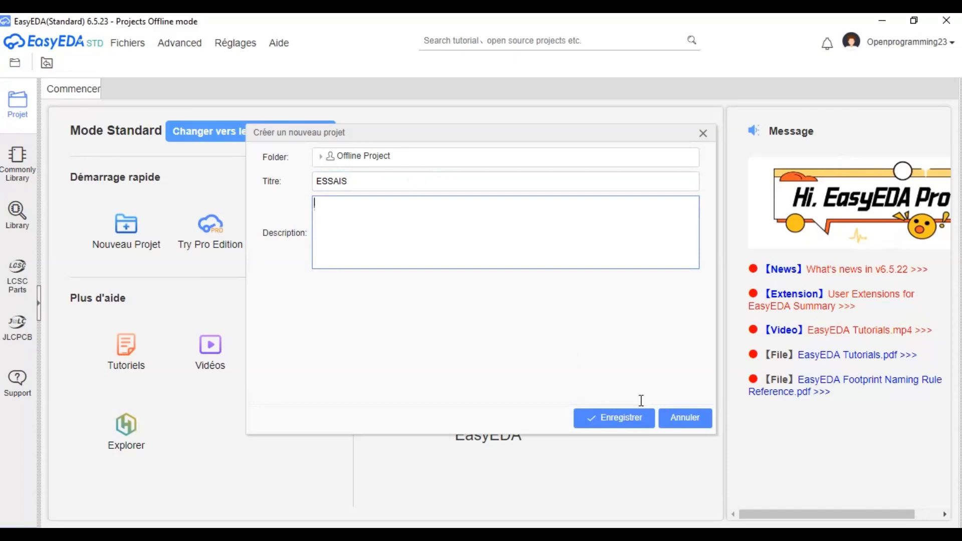
{"action": "left_click", "coordinate": [619, 419]}
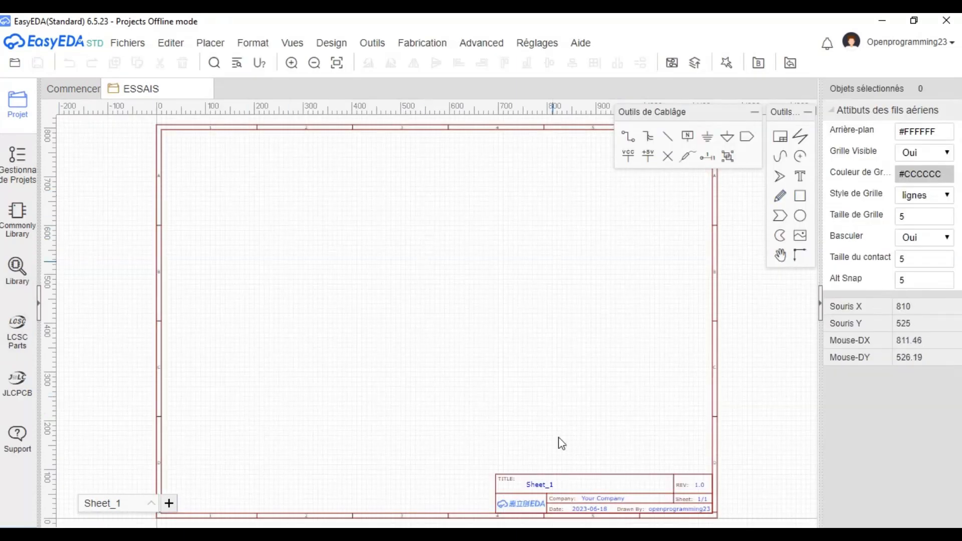
- Examine the blank schematic sheet, its frame and its title block
{"action": "scroll", "coordinate": [560, 433], "scroll_direction": "up", "scroll_amount": 4}
{"action": "scroll", "coordinate": [568, 425], "scroll_direction": "up", "scroll_amount": 3}
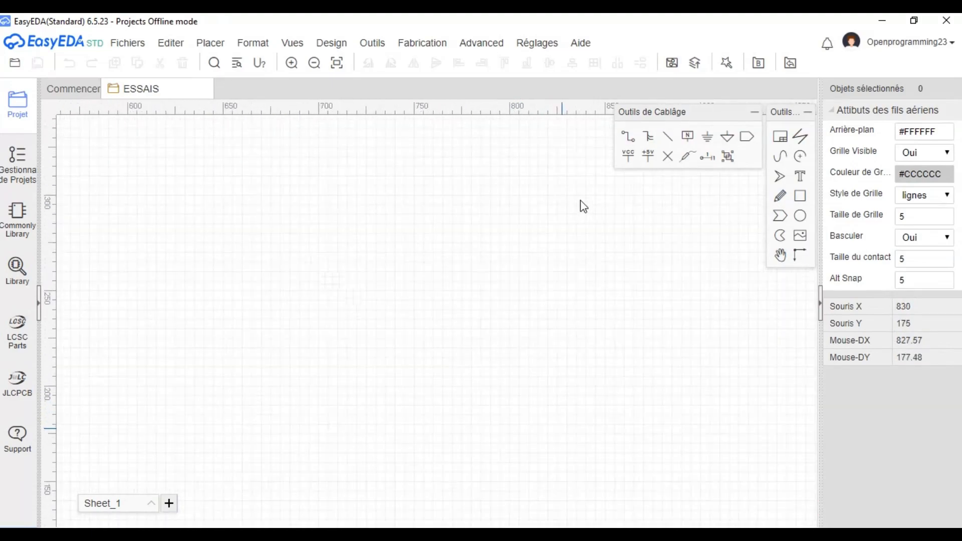
{"action": "right_click_drag", "start_coordinate": [570, 419], "coordinate": [574, 206]}
{"action": "scroll", "coordinate": [573, 326], "scroll_direction": "down", "scroll_amount": 1}
{"action": "scroll", "coordinate": [576, 332], "scroll_direction": "down", "scroll_amount": 7}
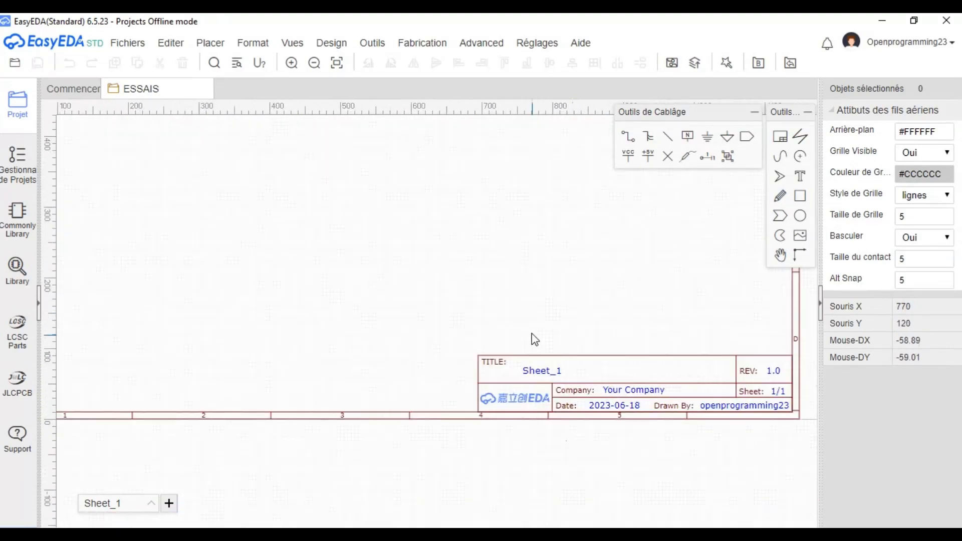
{"action": "scroll", "coordinate": [471, 286], "scroll_direction": "up", "scroll_amount": 2}
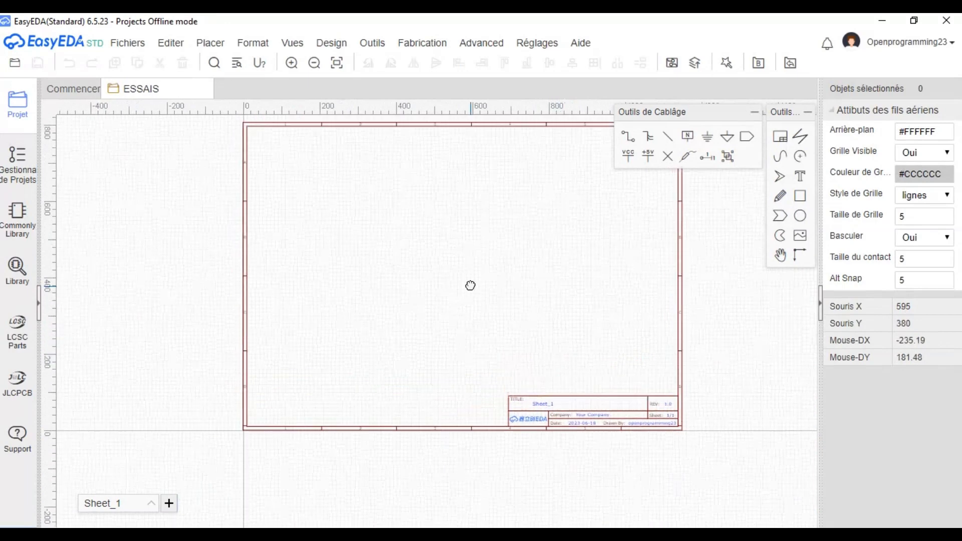
{"action": "scroll", "coordinate": [481, 255], "scroll_direction": "up", "scroll_amount": 3}
{"action": "scroll", "coordinate": [481, 255], "scroll_direction": "down", "scroll_amount": 5}
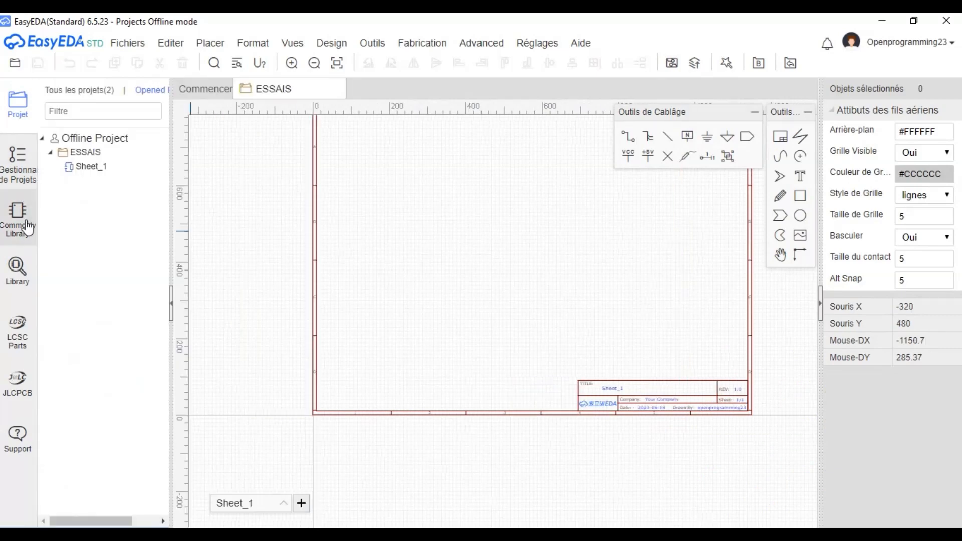
- Open the library of commonly used components and choose the LED-TH-5mm_B variant for the LED under Diodes
{"action": "left_click", "coordinate": [25, 231]}
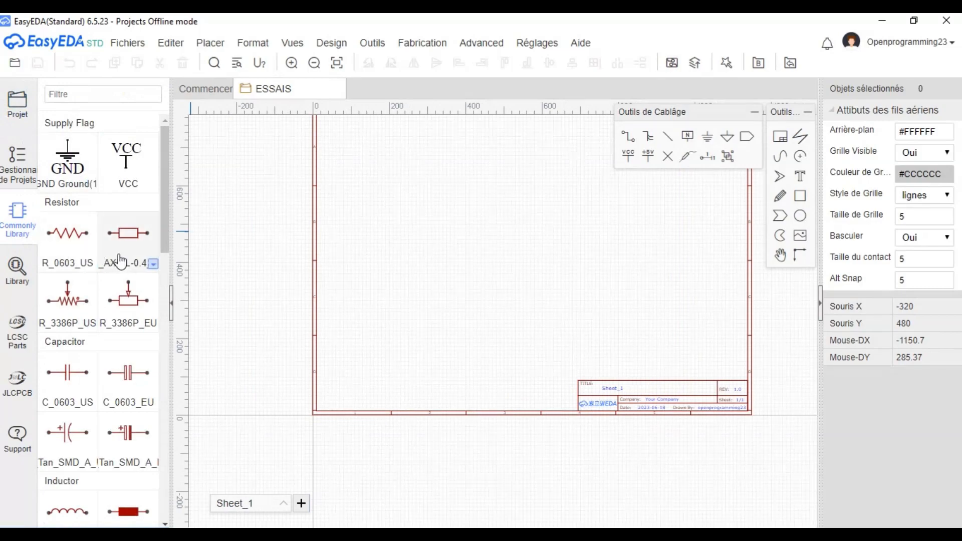
{"action": "scroll", "coordinate": [476, 265], "scroll_direction": "down", "scroll_amount": 2}
{"action": "right_click_drag", "start_coordinate": [477, 266], "coordinate": [468, 303]}
{"action": "scroll", "coordinate": [468, 303], "scroll_direction": "up", "scroll_amount": 2}
{"action": "scroll", "coordinate": [468, 305], "scroll_direction": "up", "scroll_amount": 2}
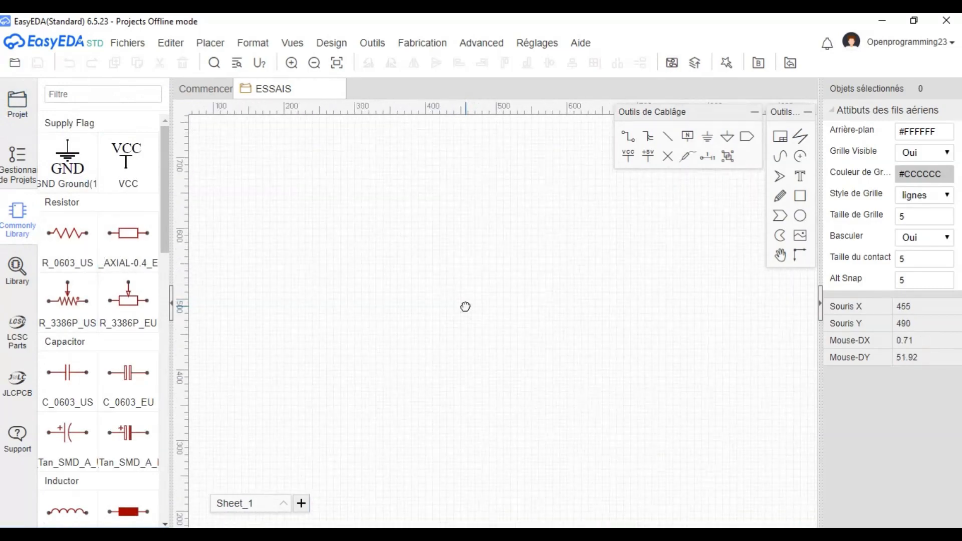
{"action": "scroll", "coordinate": [468, 307], "scroll_direction": "down", "scroll_amount": 2}
{"action": "right_click_drag", "start_coordinate": [464, 300], "coordinate": [388, 274]}
{"action": "scroll", "coordinate": [390, 273], "scroll_direction": "up", "scroll_amount": 2}
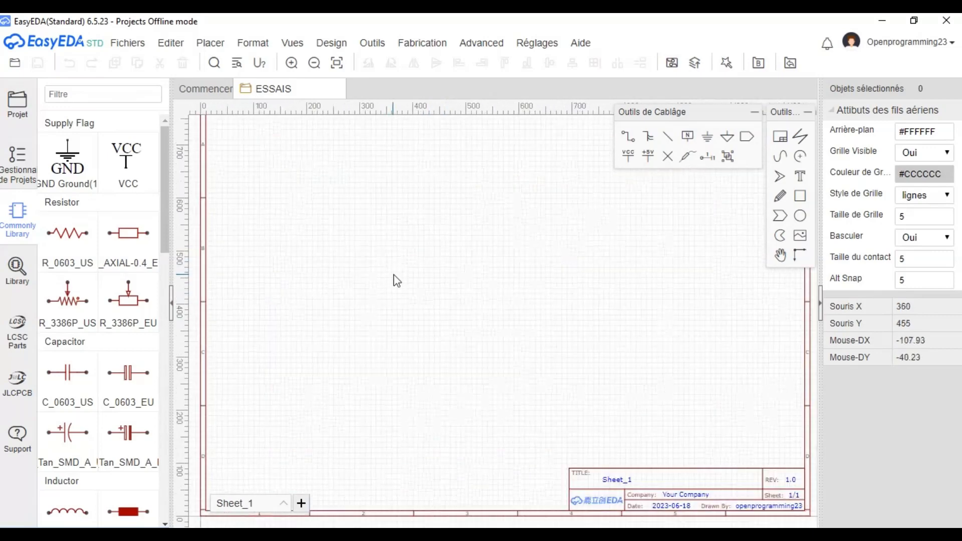
{"action": "scroll", "coordinate": [111, 361], "scroll_direction": "down", "scroll_amount": 4}
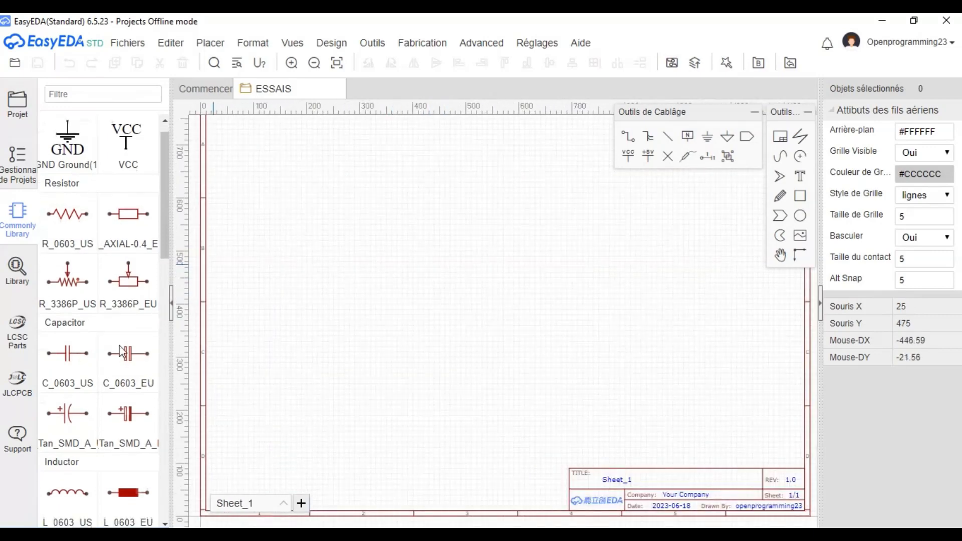
{"action": "scroll", "coordinate": [117, 365], "scroll_direction": "down", "scroll_amount": 10}
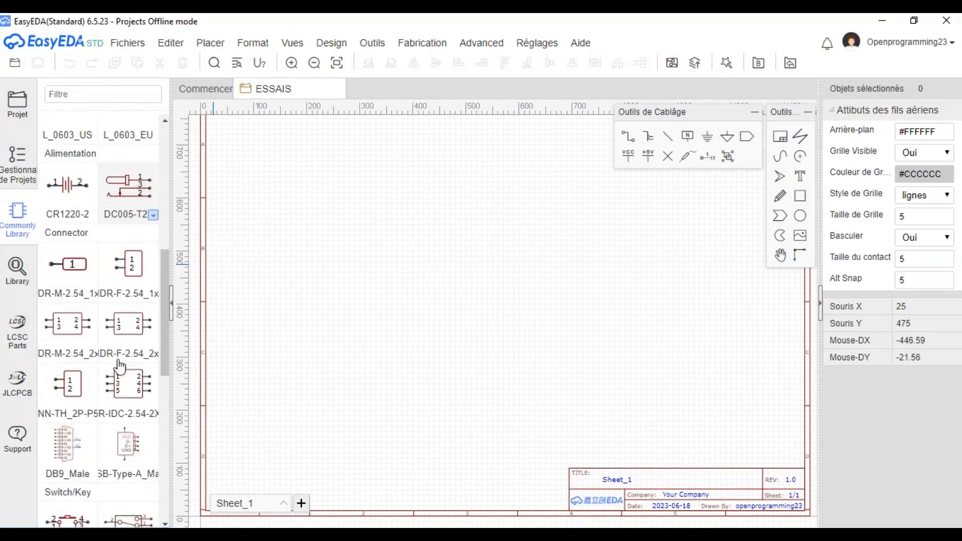
{"action": "scroll", "coordinate": [119, 359], "scroll_direction": "down", "scroll_amount": 2}
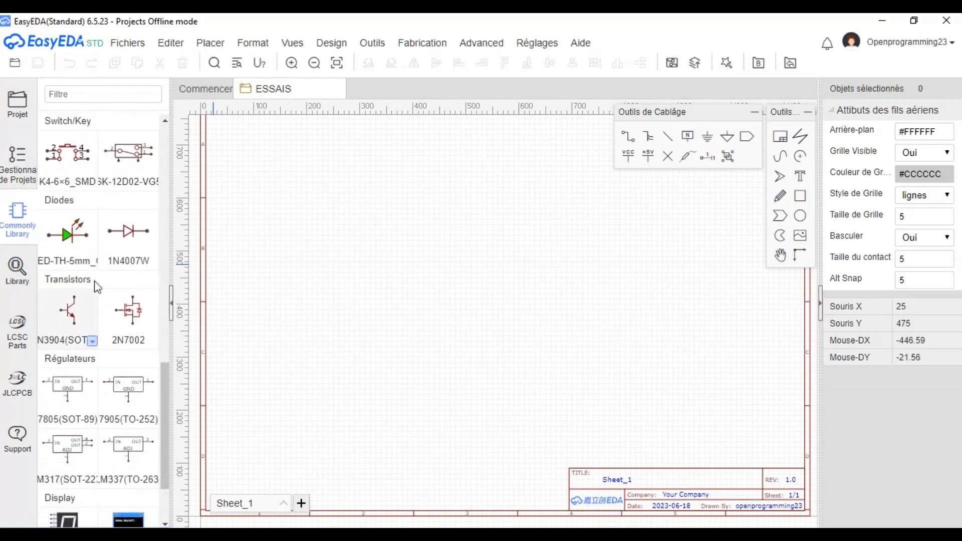
{"action": "left_click", "coordinate": [92, 262]}
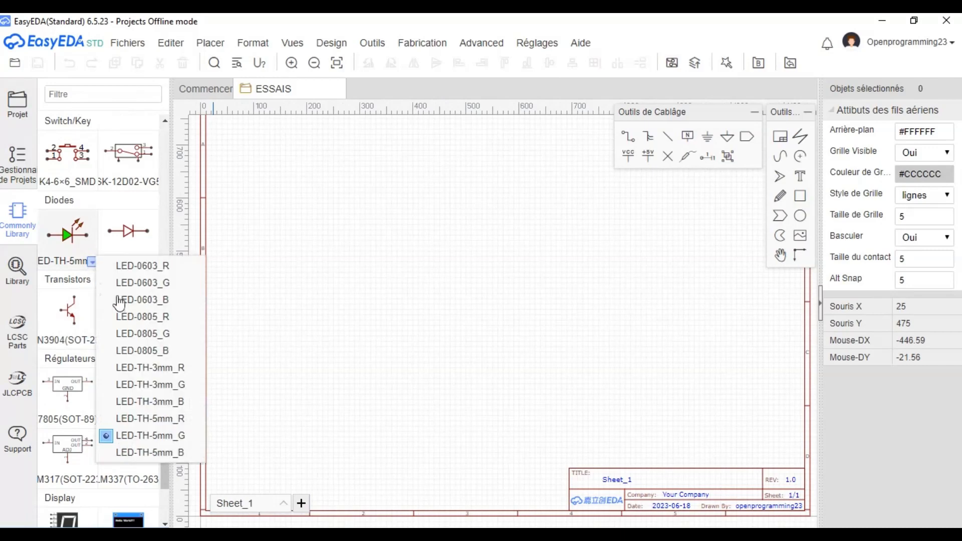
{"action": "left_click", "coordinate": [177, 452]}
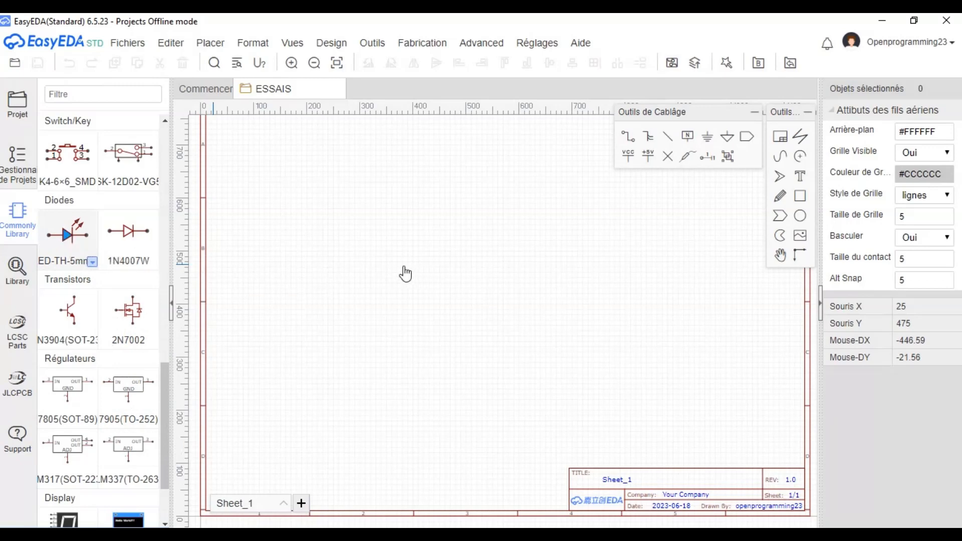
- Place one LED-TH-5mm_B in the upper middle of the schematic sheet and end placement
{"action": "left_click", "coordinate": [68, 233]}
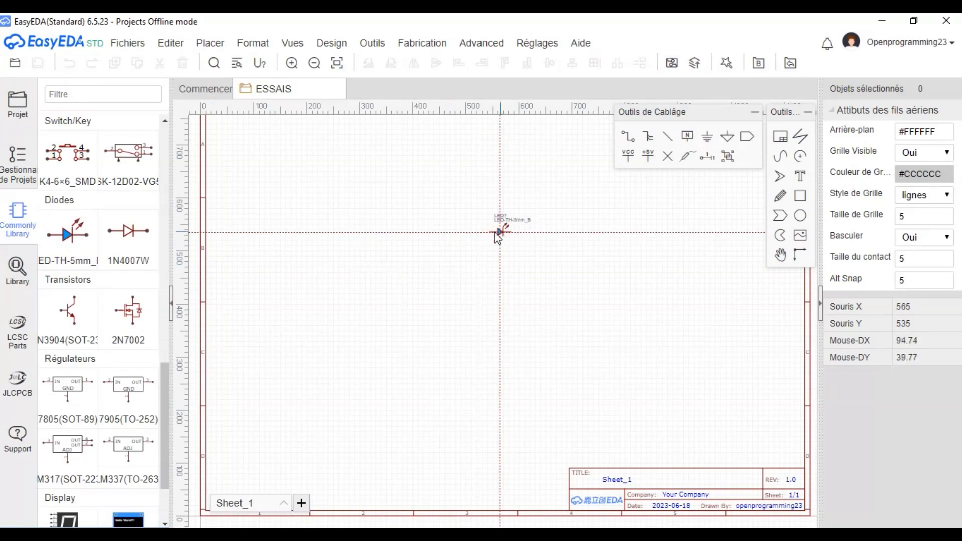
{"action": "left_click", "coordinate": [495, 215]}
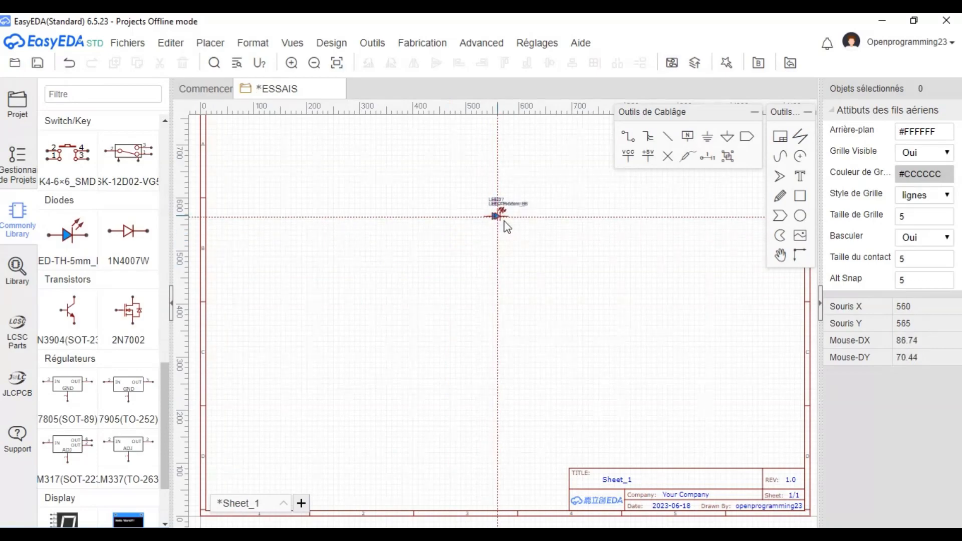
{"action": "scroll", "coordinate": [506, 228], "scroll_direction": "up", "scroll_amount": 6}
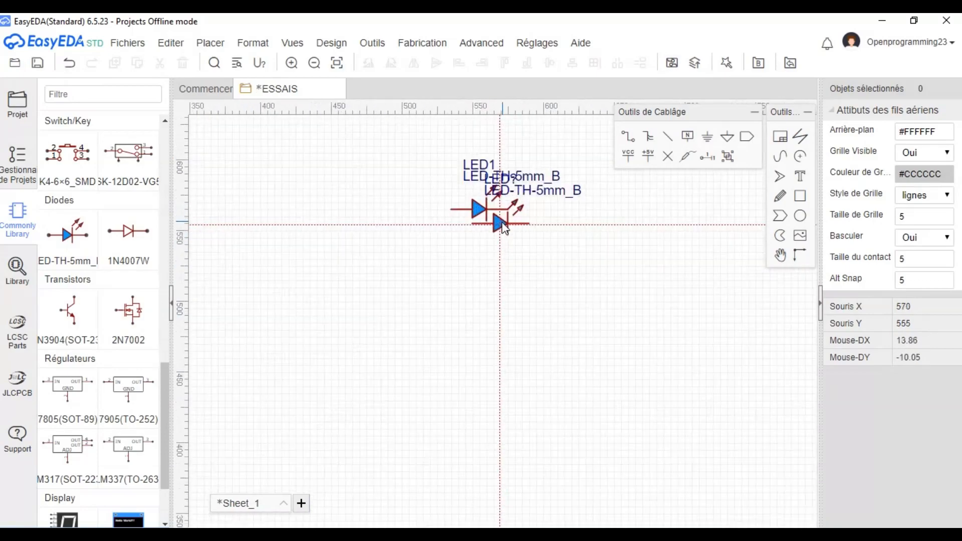
{"action": "scroll", "coordinate": [480, 458], "scroll_direction": "up", "scroll_amount": 2}
{"action": "right_click", "coordinate": [480, 396]}
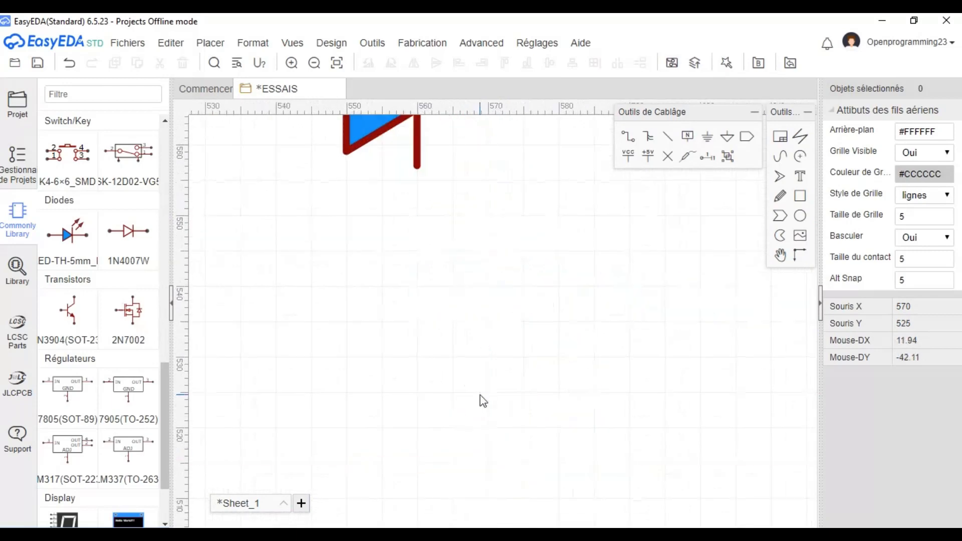
{"action": "scroll", "coordinate": [481, 395], "scroll_direction": "down", "scroll_amount": 2}
{"action": "scroll", "coordinate": [478, 283], "scroll_direction": "down", "scroll_amount": 2}
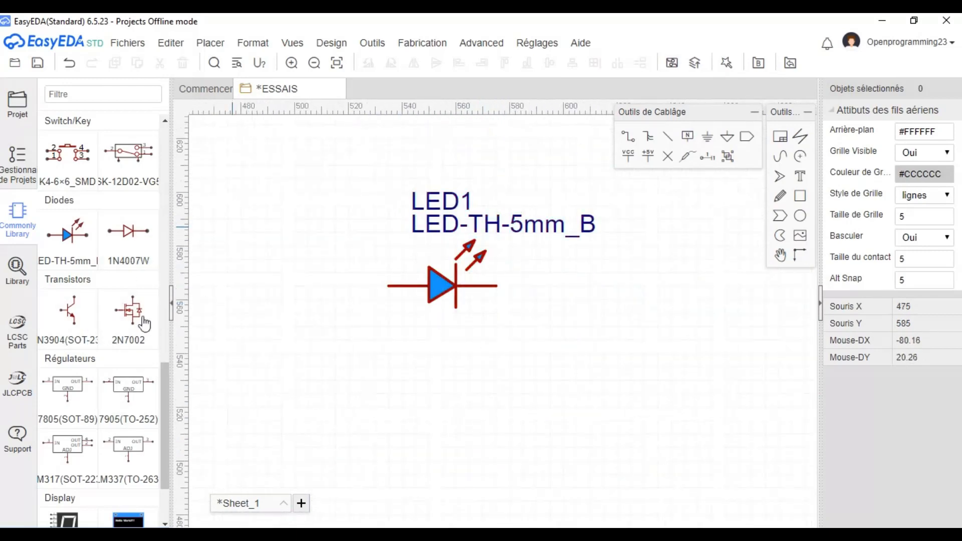
- Choose the L_AXIAL-0.4_EU inductor variant and place one in line with the LED, just to its left
{"action": "scroll", "coordinate": [126, 325], "scroll_direction": "down", "scroll_amount": 2}
{"action": "scroll", "coordinate": [125, 323], "scroll_direction": "up", "scroll_amount": 9}
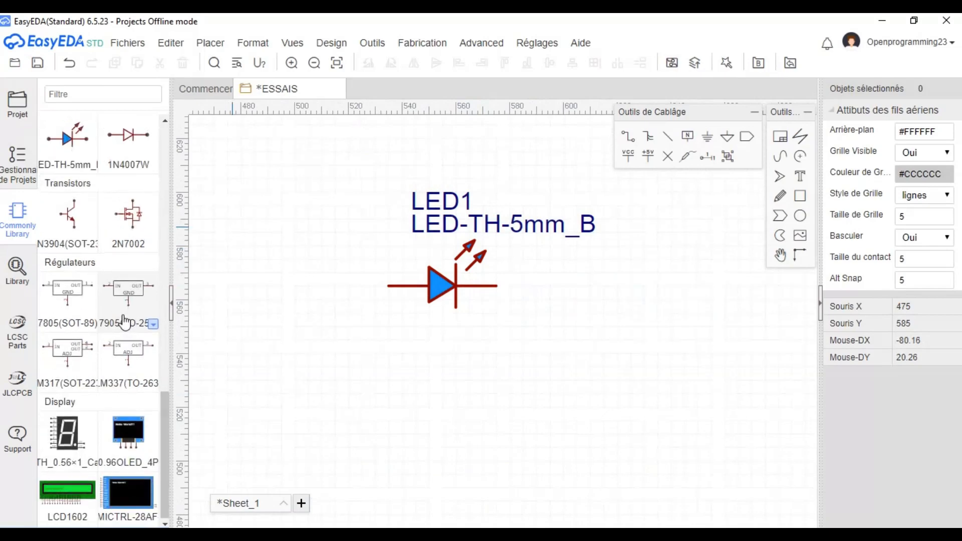
{"action": "scroll", "coordinate": [134, 304], "scroll_direction": "up", "scroll_amount": 4}
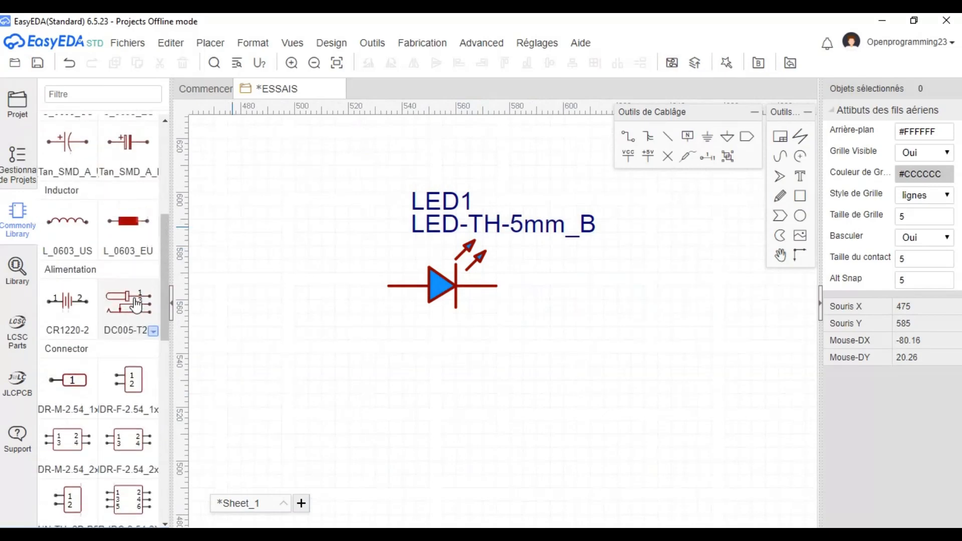
{"action": "left_click", "coordinate": [154, 303]}
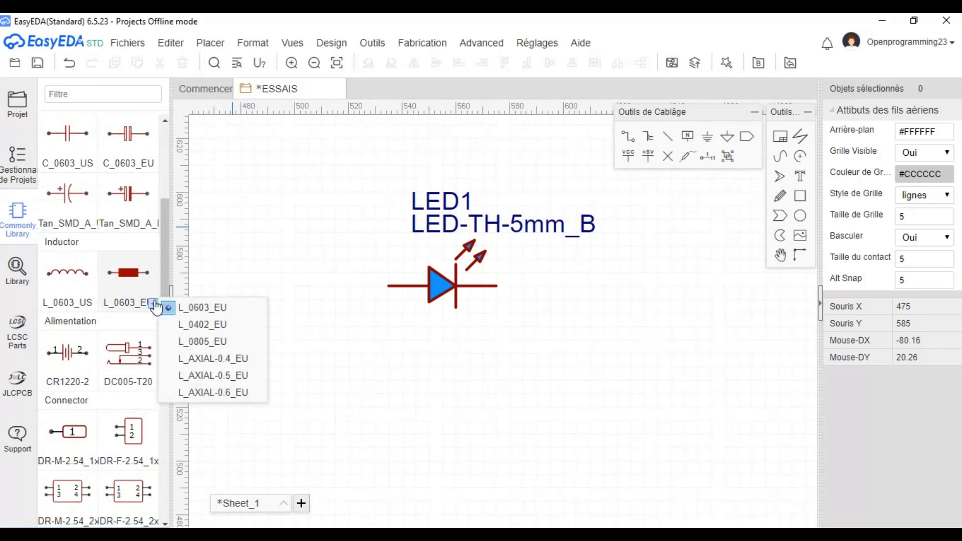
{"action": "left_click", "coordinate": [224, 358]}
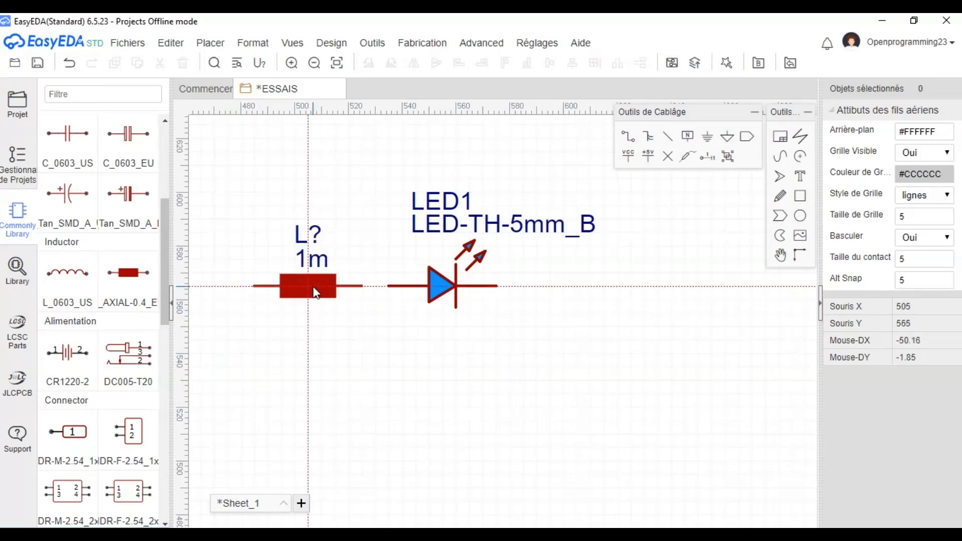
{"action": "left_click", "coordinate": [317, 291]}
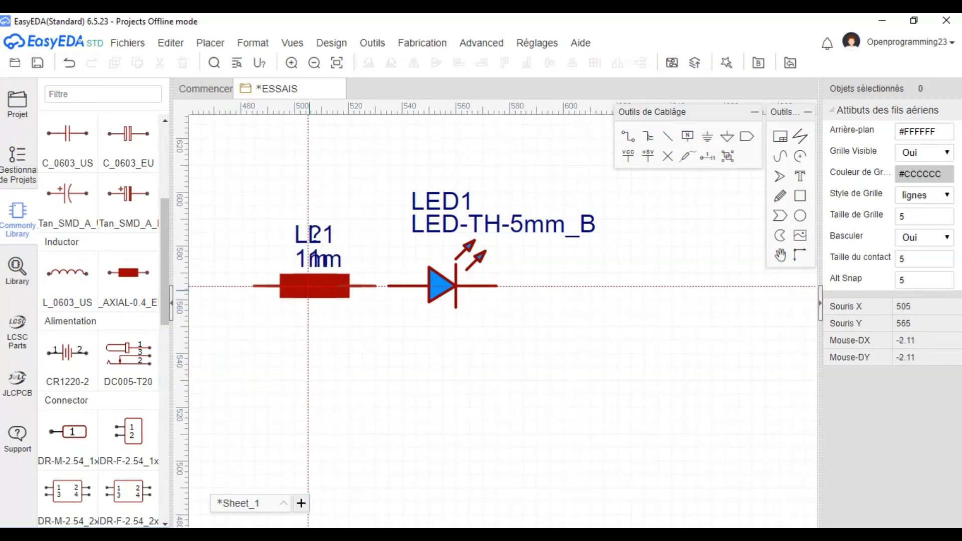
{"action": "key", "text": "Escape"}
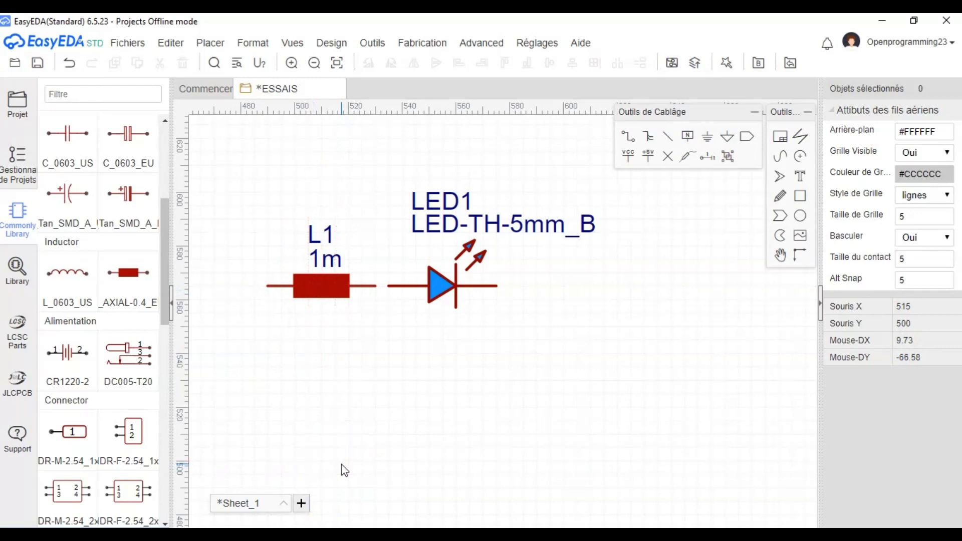
- Place one K4-6×6_SMD push-button switch from Switch/Key just left of the L1 inductor and end placement
{"action": "scroll", "coordinate": [359, 365], "scroll_direction": "down", "scroll_amount": 4}
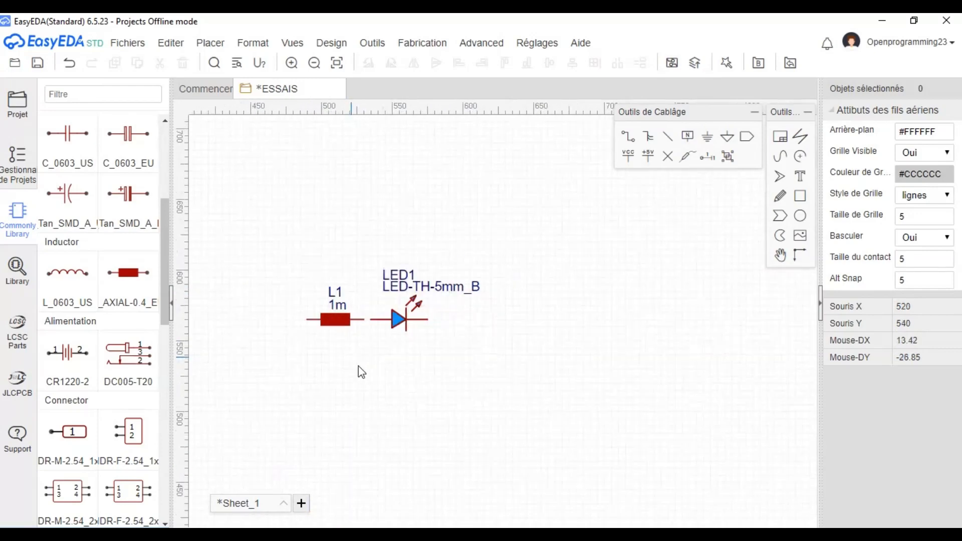
{"action": "right_click_drag", "start_coordinate": [451, 358], "coordinate": [470, 356]}
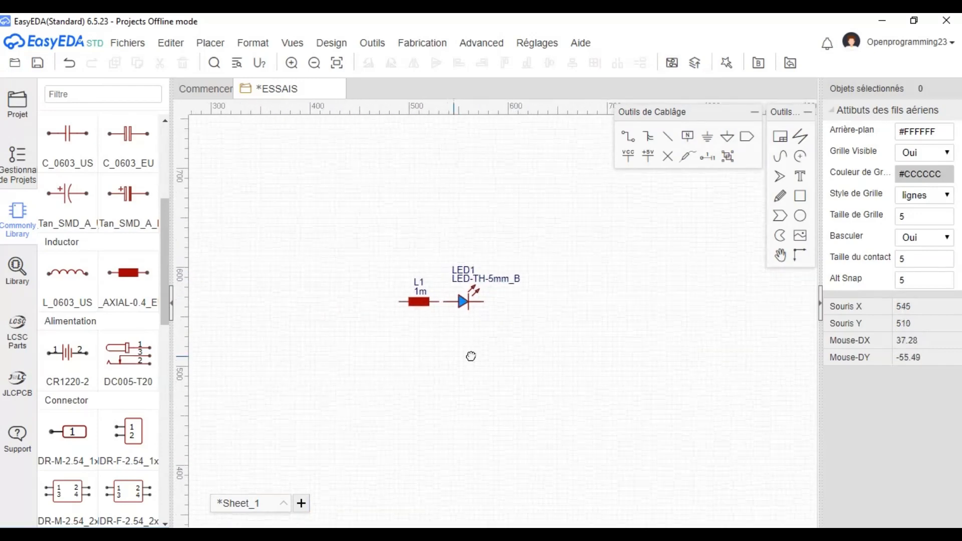
{"action": "scroll", "coordinate": [85, 313], "scroll_direction": "down", "scroll_amount": 10}
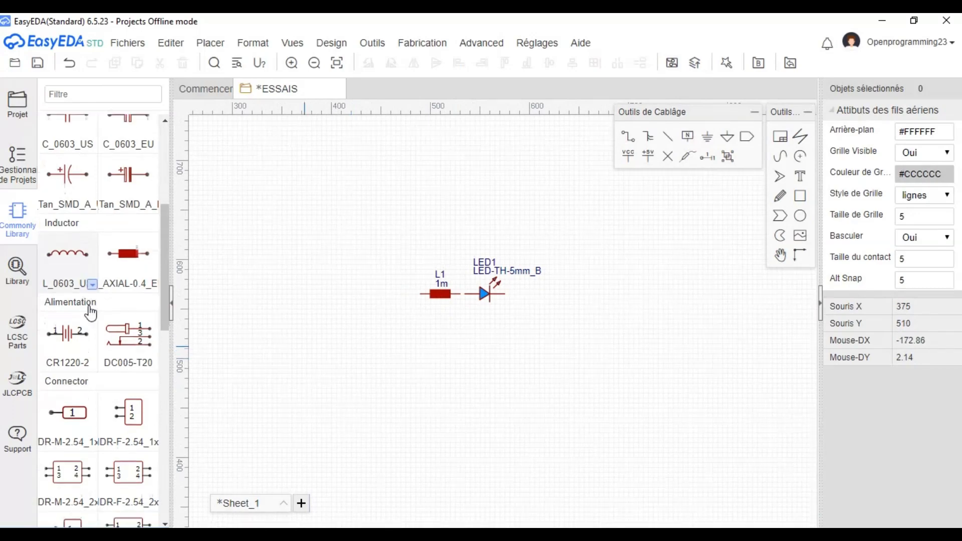
{"action": "scroll", "coordinate": [94, 314], "scroll_direction": "down", "scroll_amount": 5}
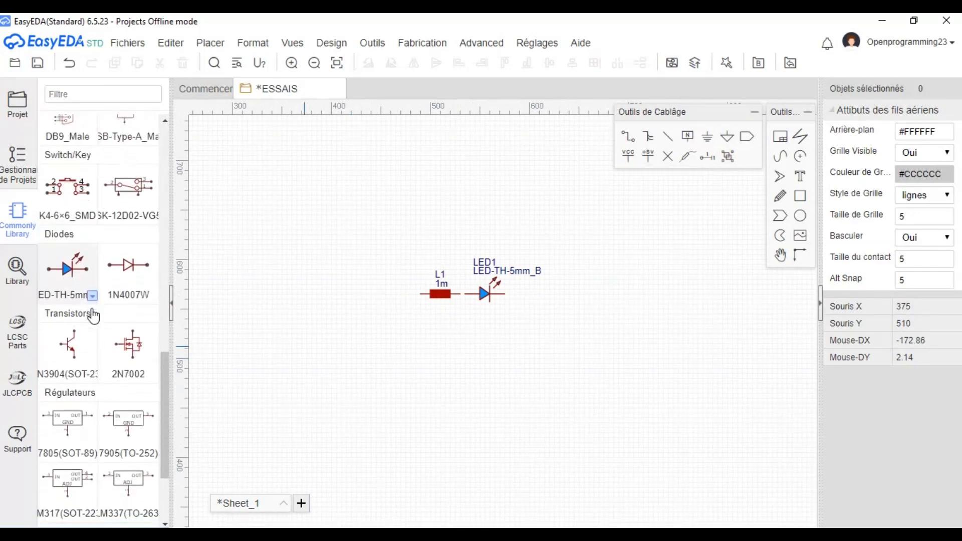
{"action": "scroll", "coordinate": [76, 357], "scroll_direction": "up", "scroll_amount": 10}
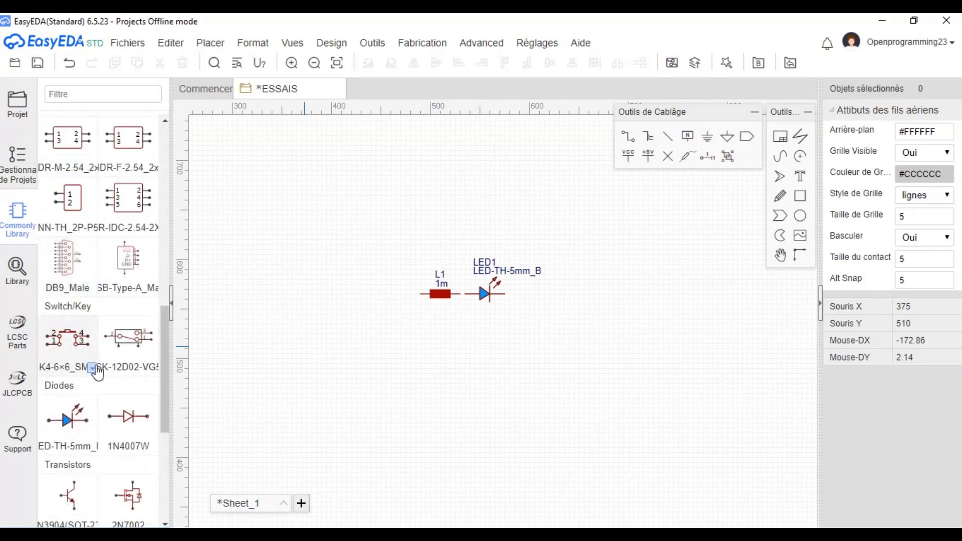
{"action": "left_click", "coordinate": [92, 370]}
{"action": "left_click", "coordinate": [69, 342]}
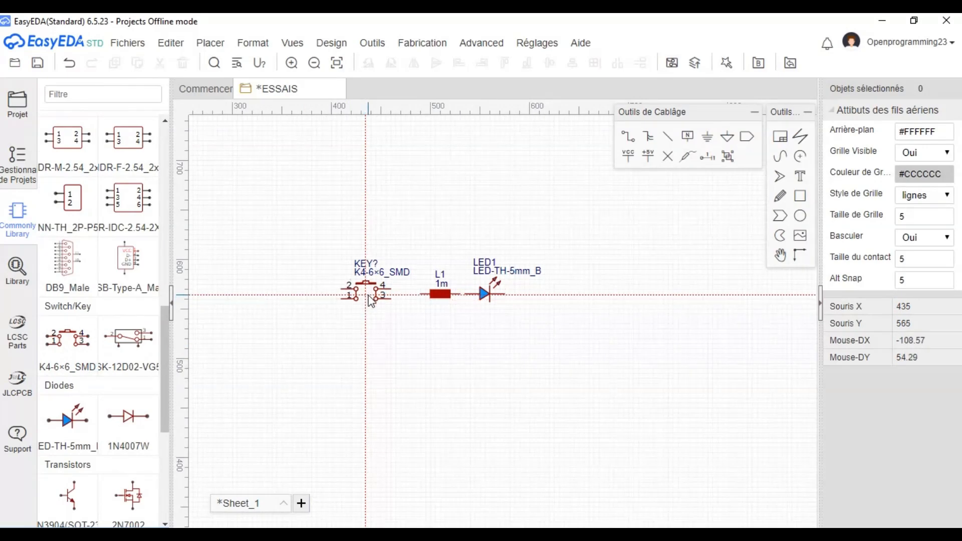
{"action": "left_click", "coordinate": [357, 312]}
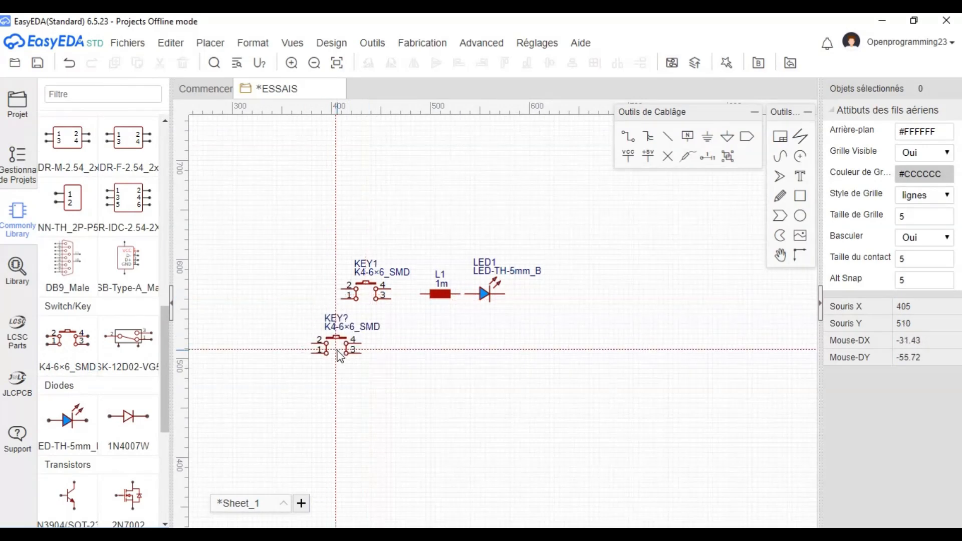
{"action": "key", "text": "Escape"}
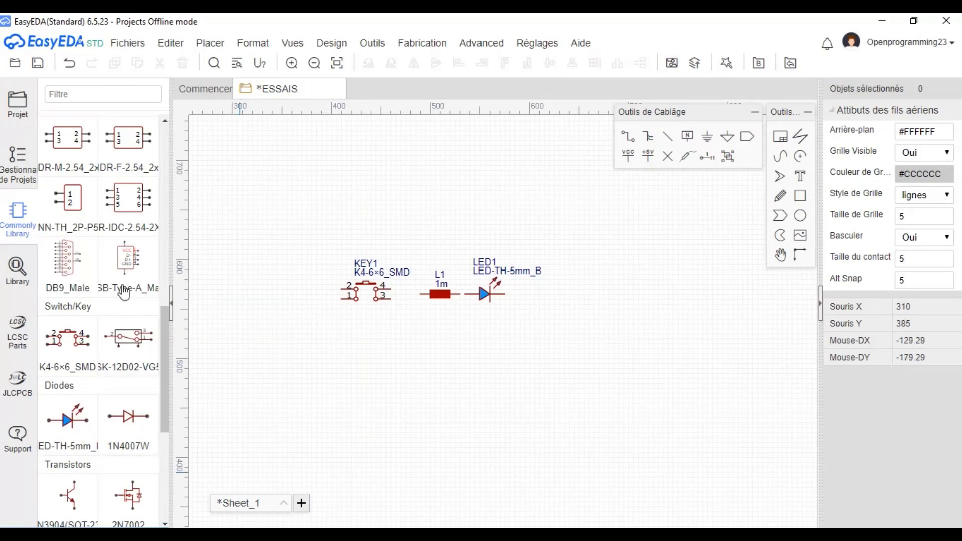
- Choose the CR1220-2 battery variant under Alimentation and place one below and to the left of the KEY1 switch
{"action": "scroll", "coordinate": [125, 296], "scroll_direction": "up", "scroll_amount": 6}
{"action": "scroll", "coordinate": [125, 295], "scroll_direction": "up", "scroll_amount": 3}
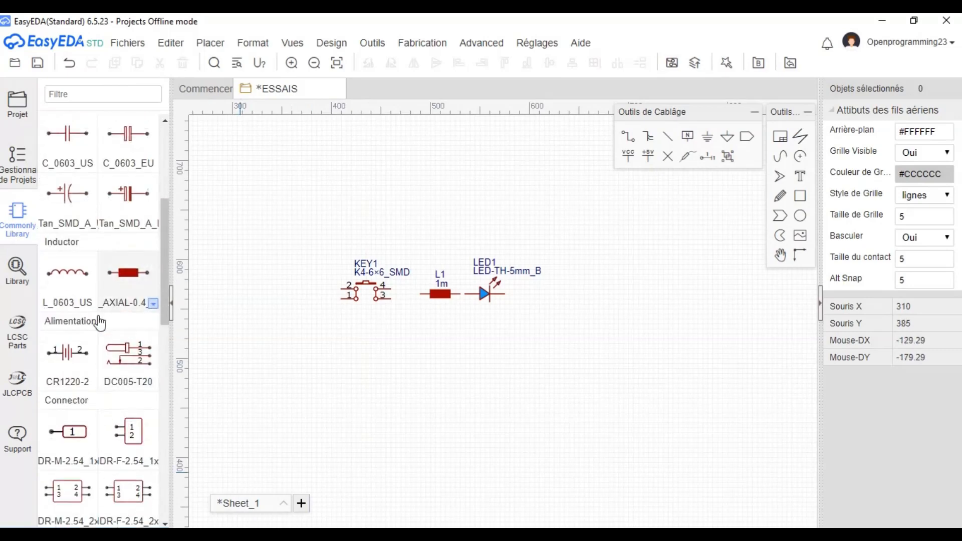
{"action": "left_click", "coordinate": [93, 385]}
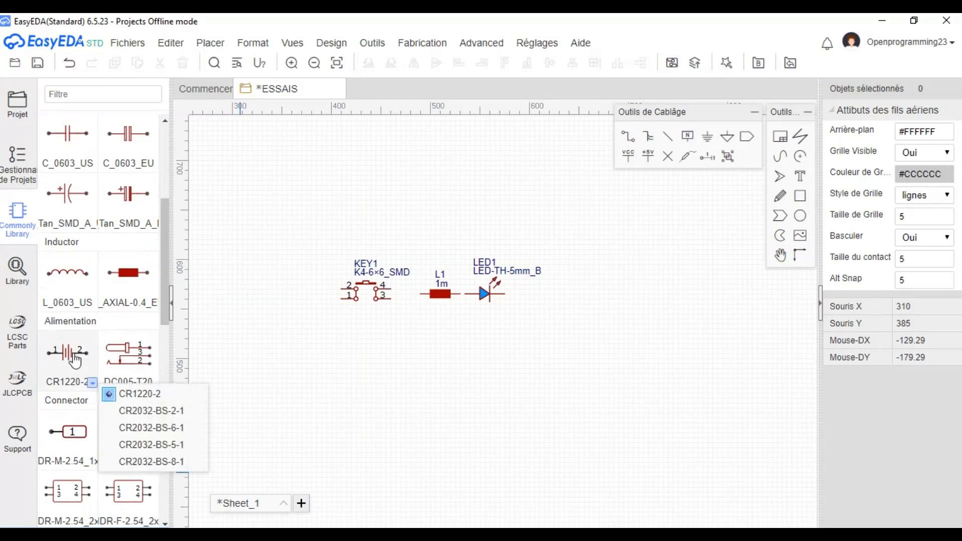
{"action": "left_click", "coordinate": [155, 393]}
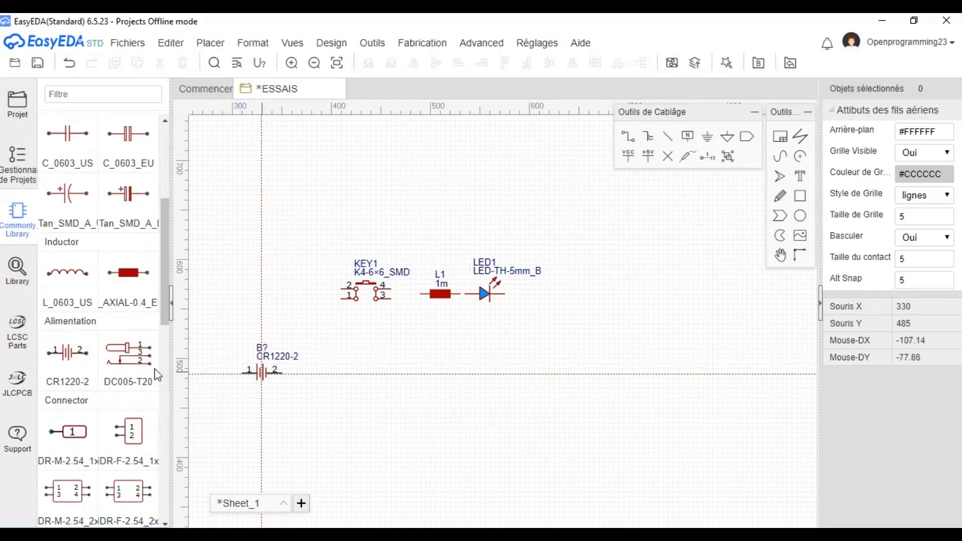
{"action": "left_click", "coordinate": [319, 369]}
{"action": "scroll", "coordinate": [323, 363], "scroll_direction": "up", "scroll_amount": 2}
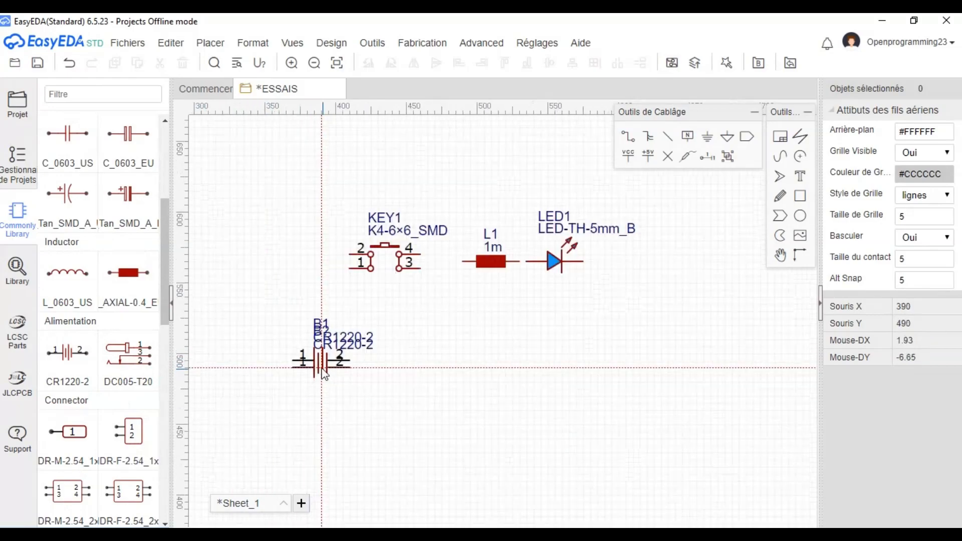
{"action": "key", "text": "Escape"}
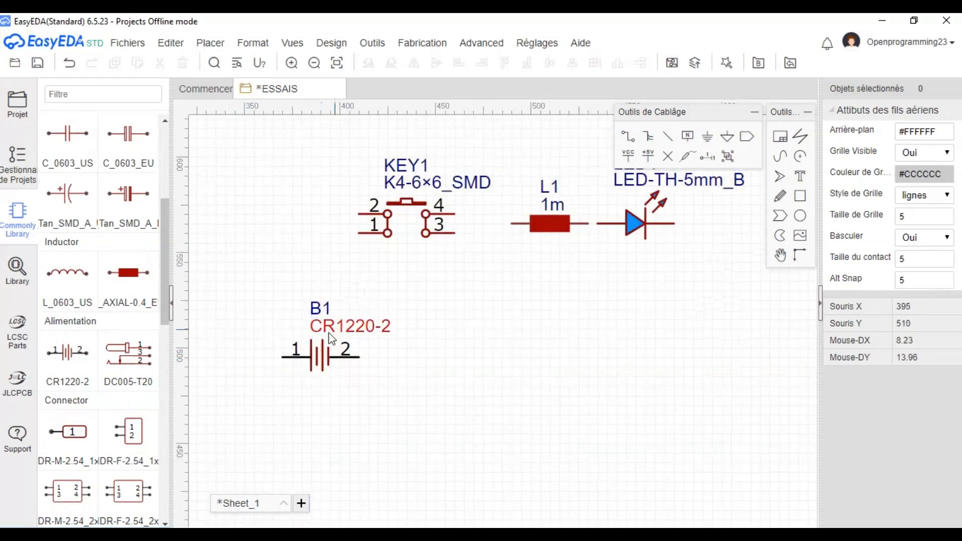
- Rotate battery B1 to a vertical orientation with pin 1 at the top and pin 2 at the bottom
{"action": "left_click", "coordinate": [338, 371]}
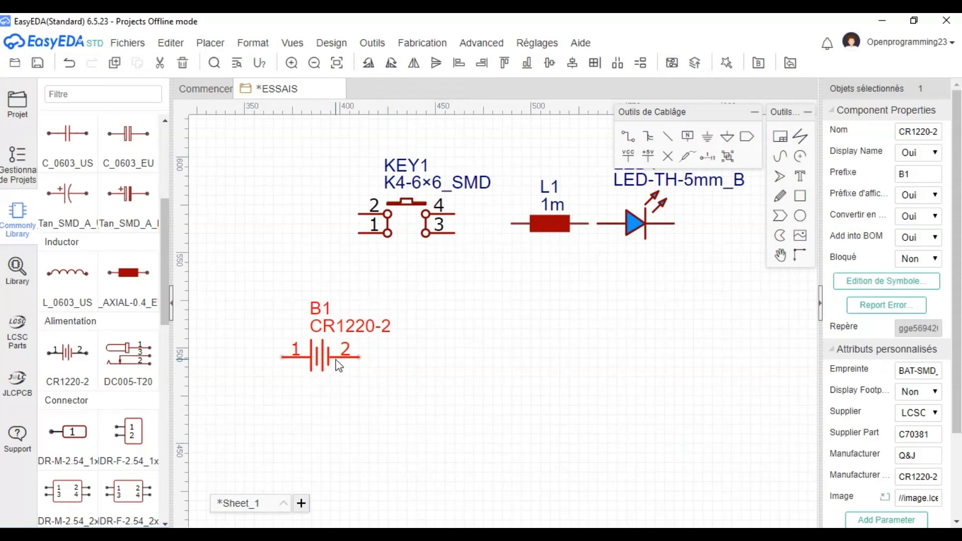
{"action": "key", "text": "space"}
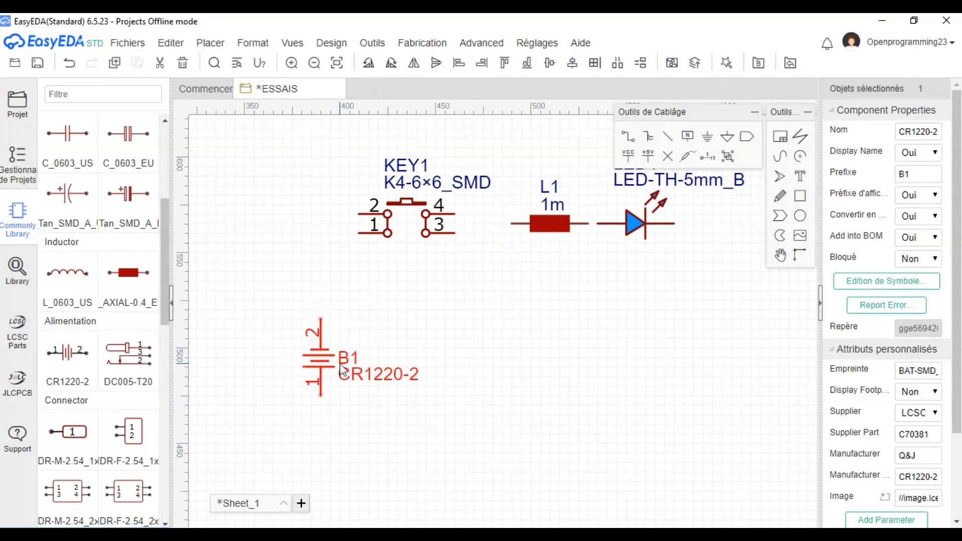
{"action": "key", "text": "space"}
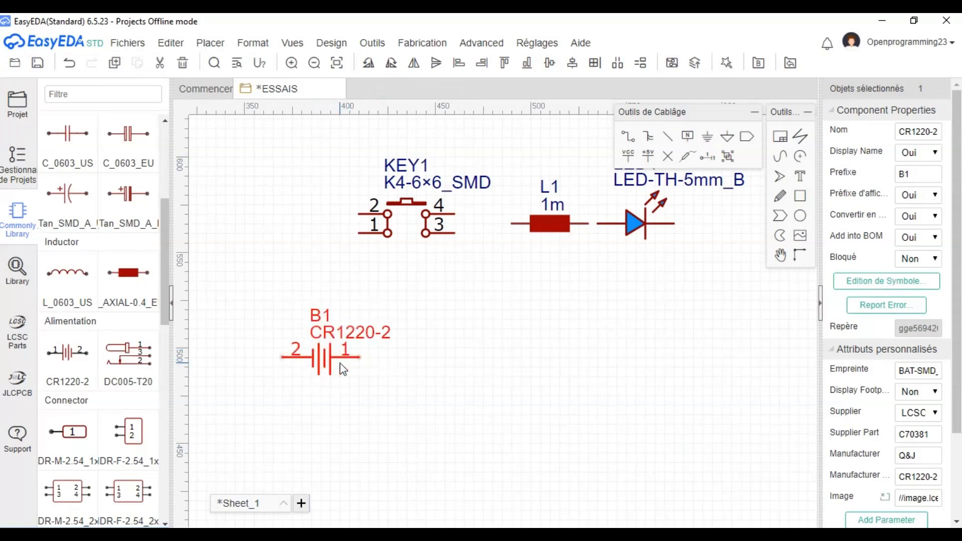
{"action": "key", "text": "space"}
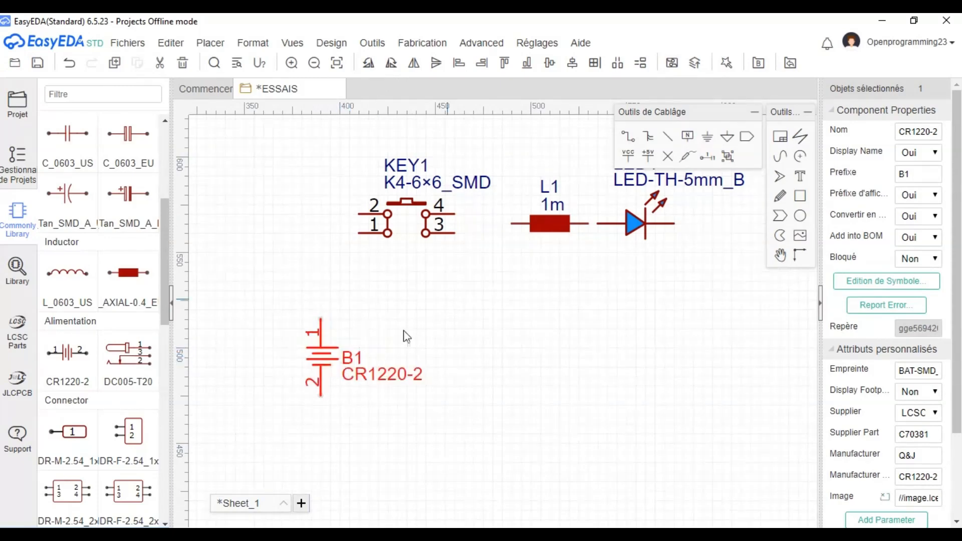
{"action": "left_click", "coordinate": [371, 356]}
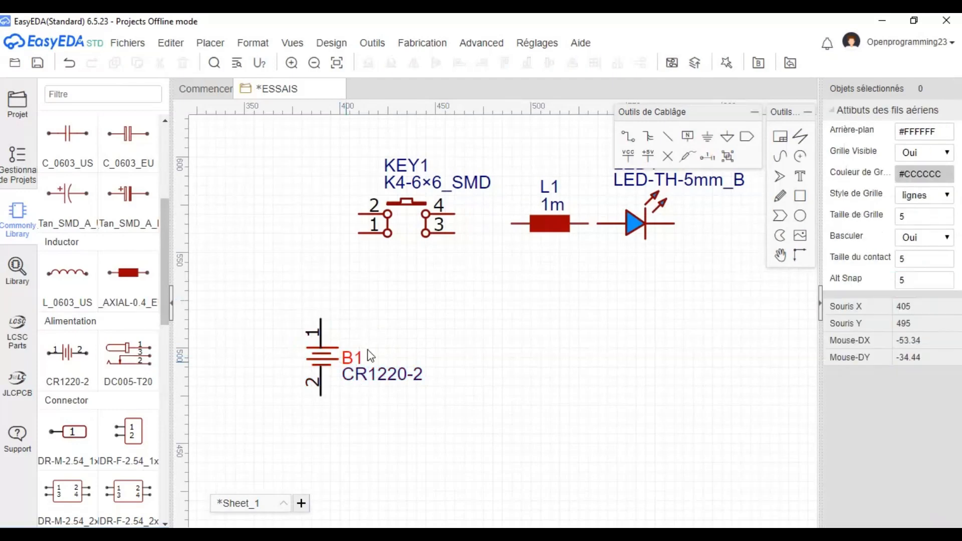
- Move KEY1 until its pin 1 touches battery pin 1, and pull it up and to the right to stretch a connecting wire
{"action": "scroll", "coordinate": [365, 350], "scroll_direction": "down", "scroll_amount": 3}
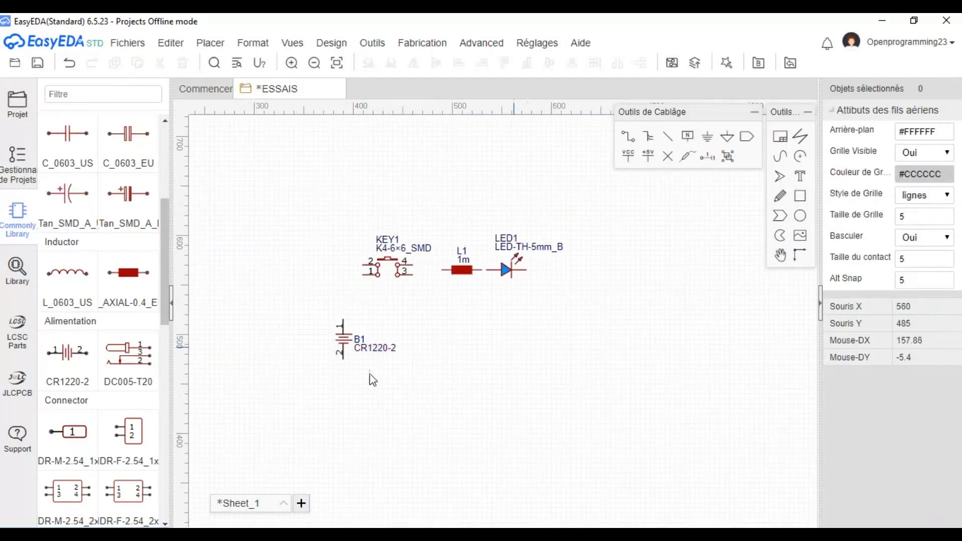
{"action": "scroll", "coordinate": [369, 375], "scroll_direction": "up", "scroll_amount": 2}
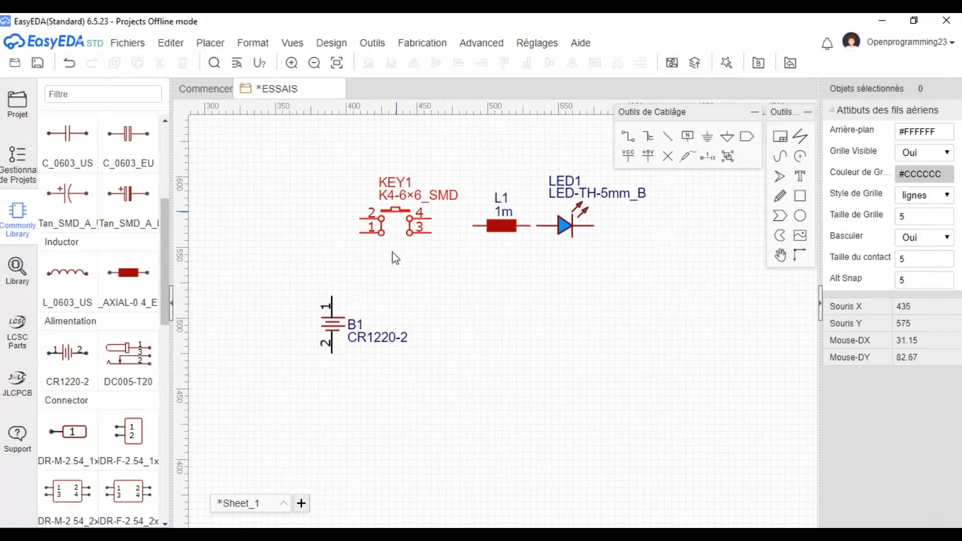
{"action": "left_click_drag", "start_coordinate": [395, 257], "coordinate": [397, 259]}
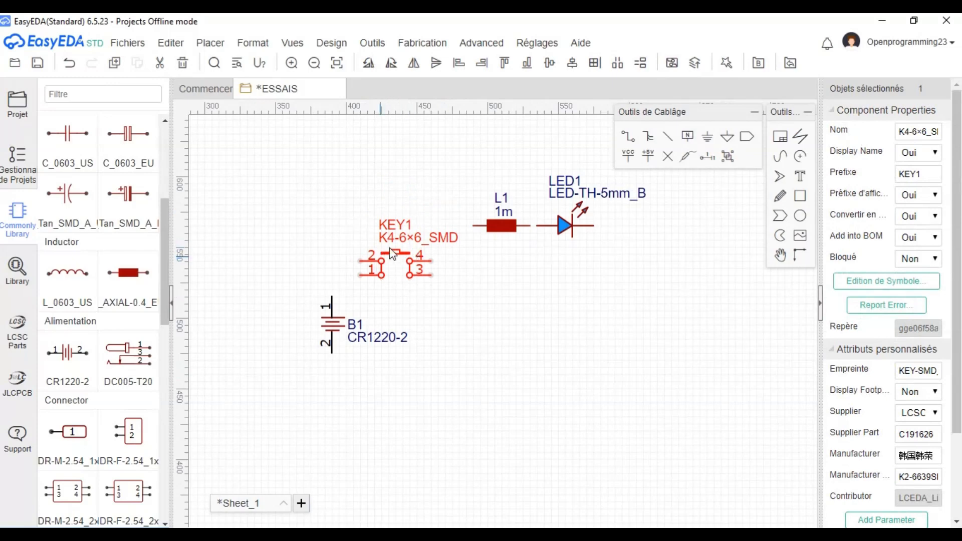
{"action": "left_click_drag", "start_coordinate": [392, 254], "coordinate": [362, 271]}
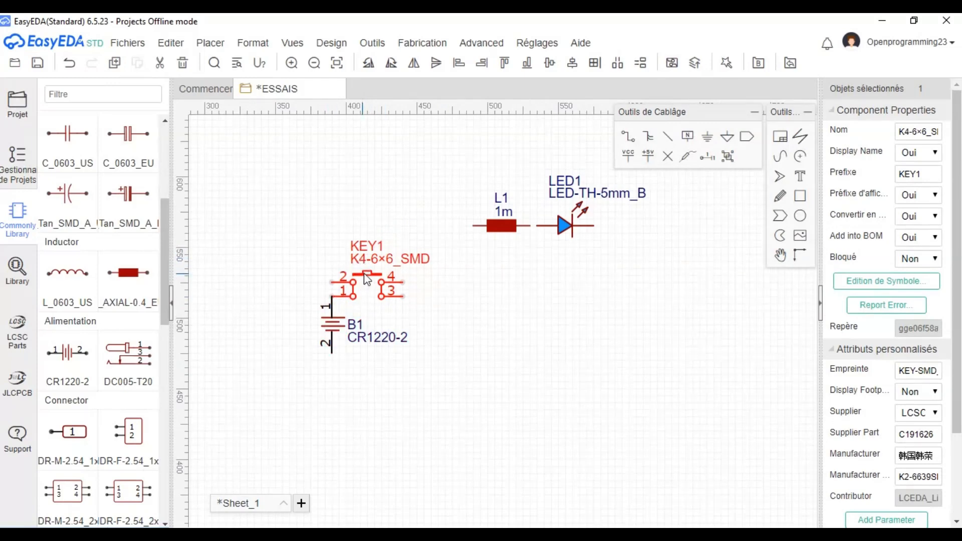
{"action": "left_click_drag", "start_coordinate": [377, 272], "coordinate": [403, 244]}
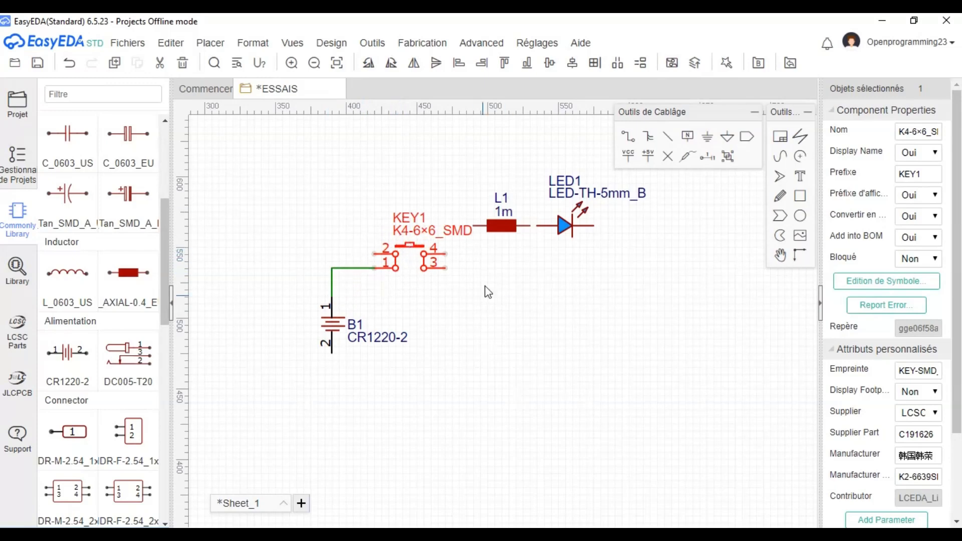
{"action": "left_click", "coordinate": [504, 273]}
{"action": "key", "text": "w"}
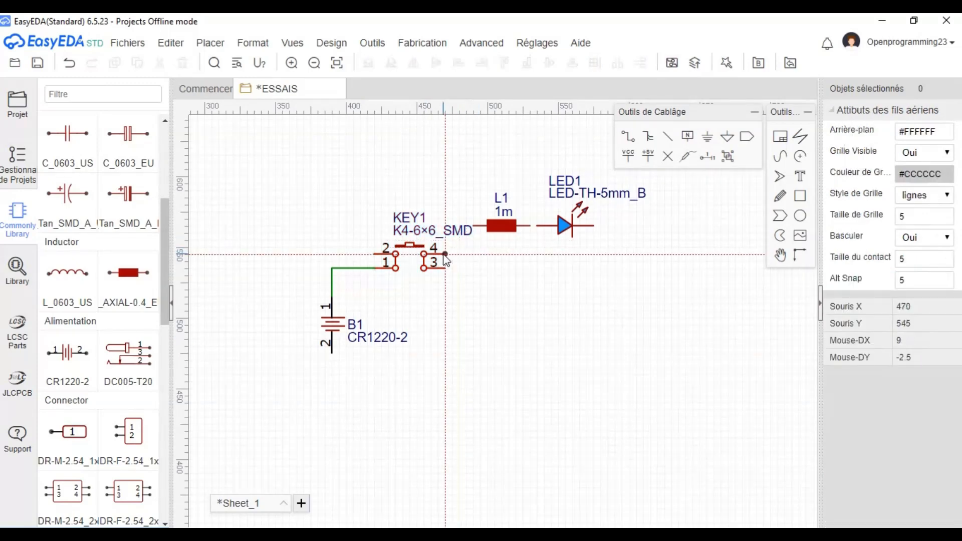
{"action": "left_click", "coordinate": [445, 254]}
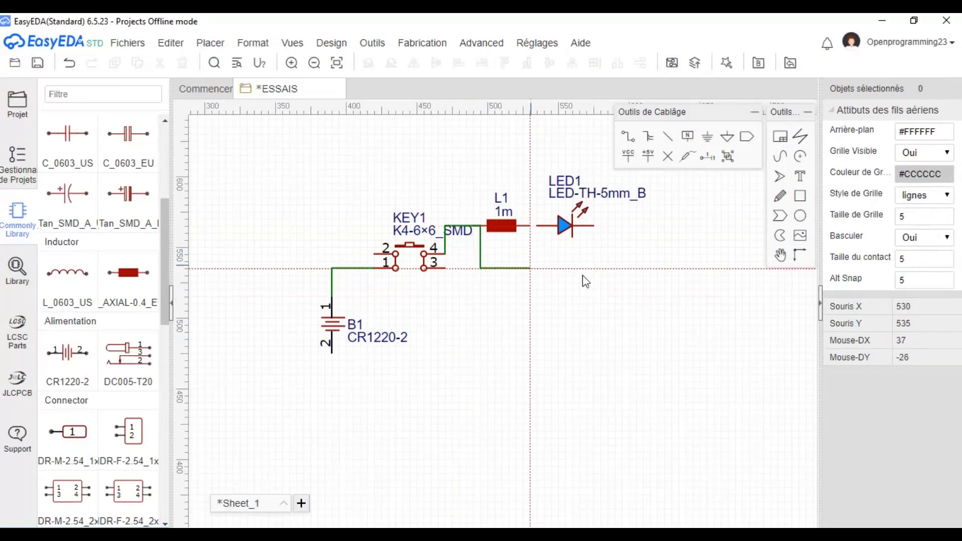
{"action": "key", "text": "Escape"}
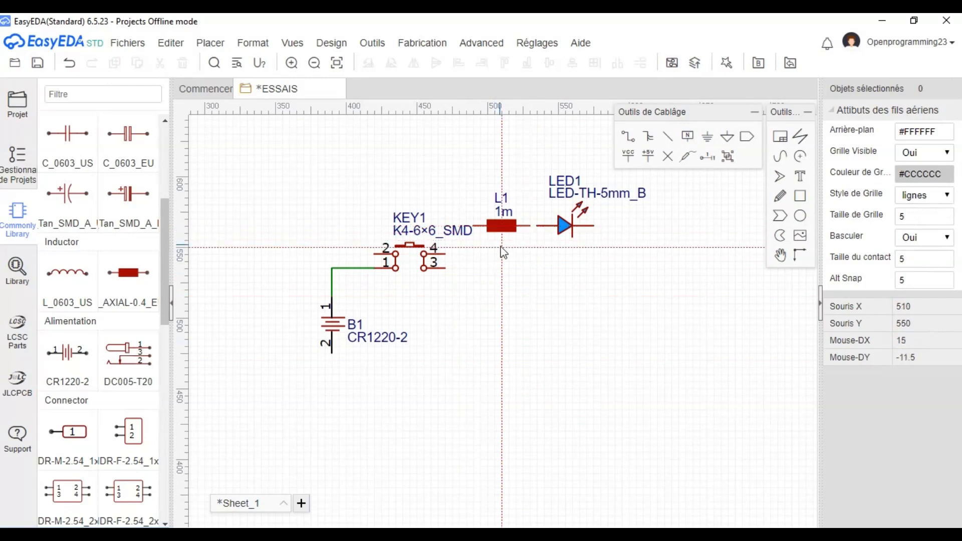
{"action": "left_click", "coordinate": [501, 247]}
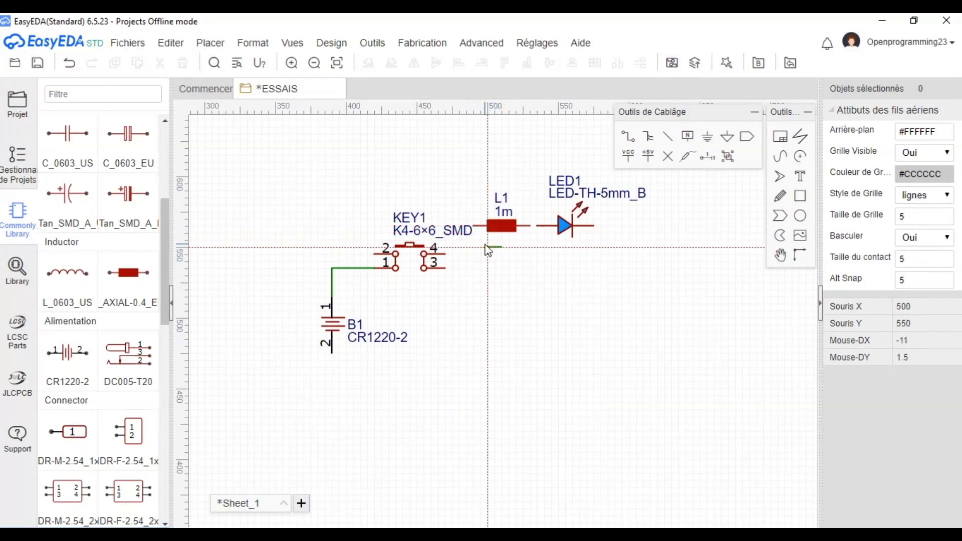
{"action": "key", "text": "Escape"}
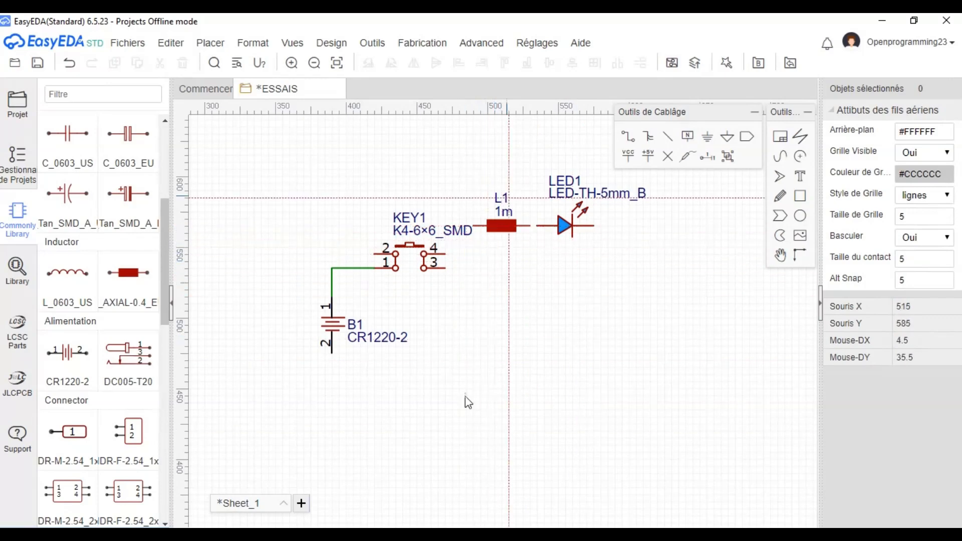
{"action": "key", "text": "Escape"}
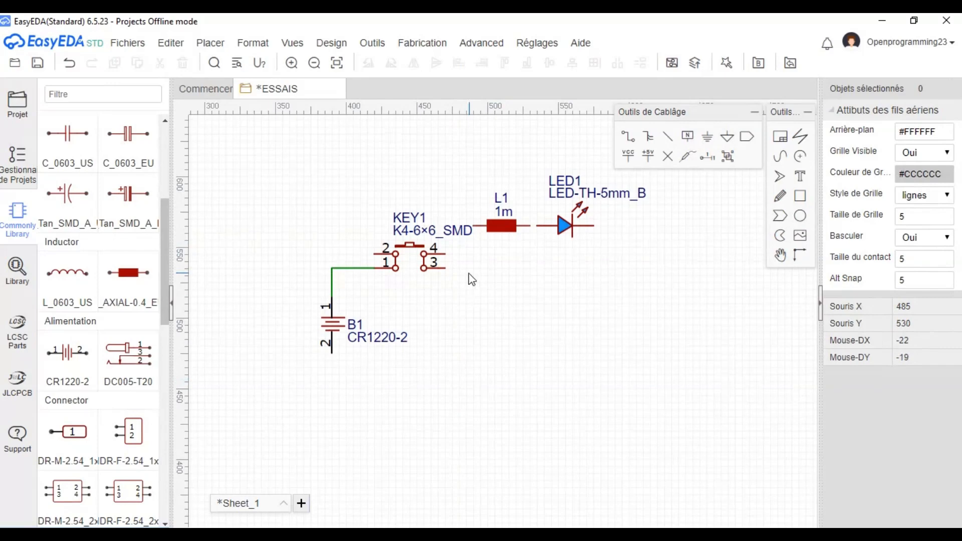
- Wire pin 4 of the KEY1 switch to the left lead of inductor L1
{"action": "key", "text": "w"}
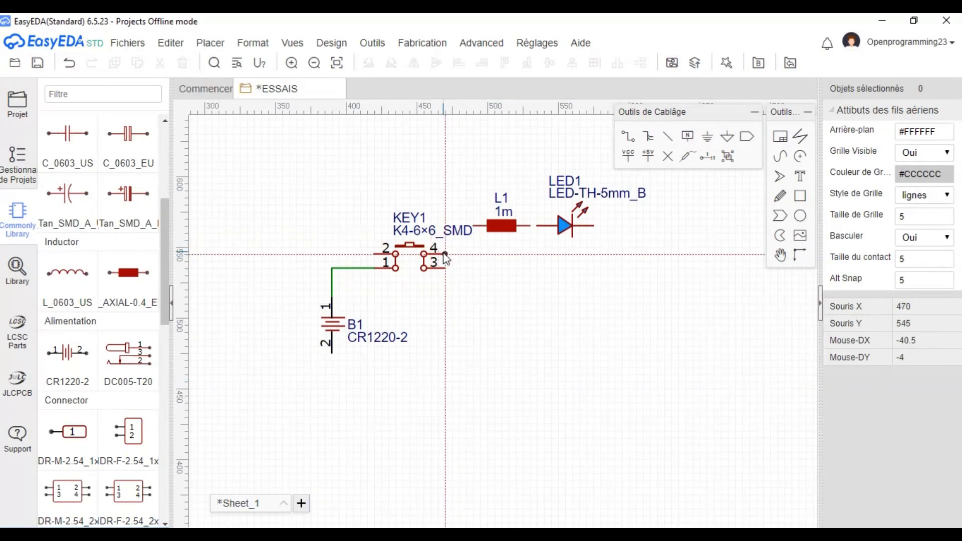
{"action": "left_click", "coordinate": [444, 253]}
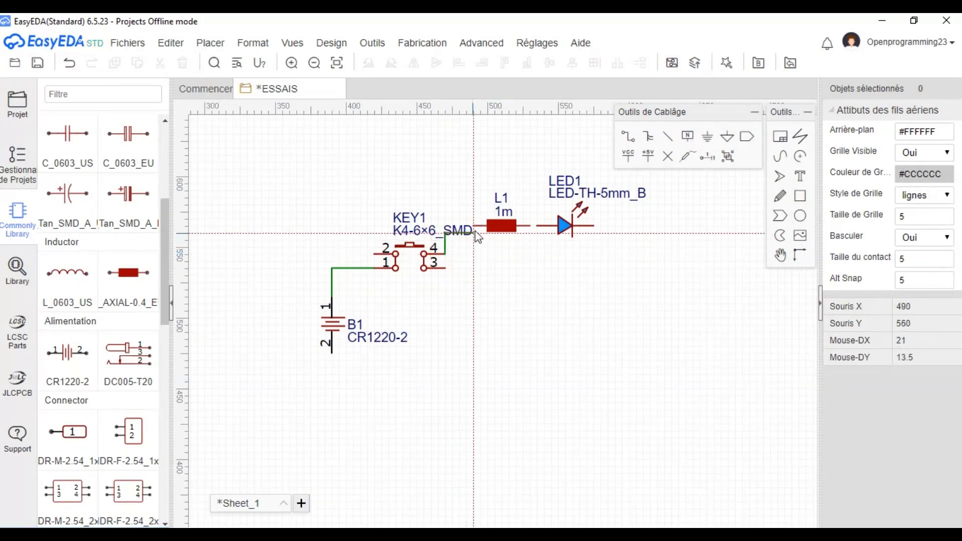
{"action": "scroll", "coordinate": [473, 237], "scroll_direction": "up", "scroll_amount": 4}
{"action": "scroll", "coordinate": [473, 231], "scroll_direction": "up", "scroll_amount": 2}
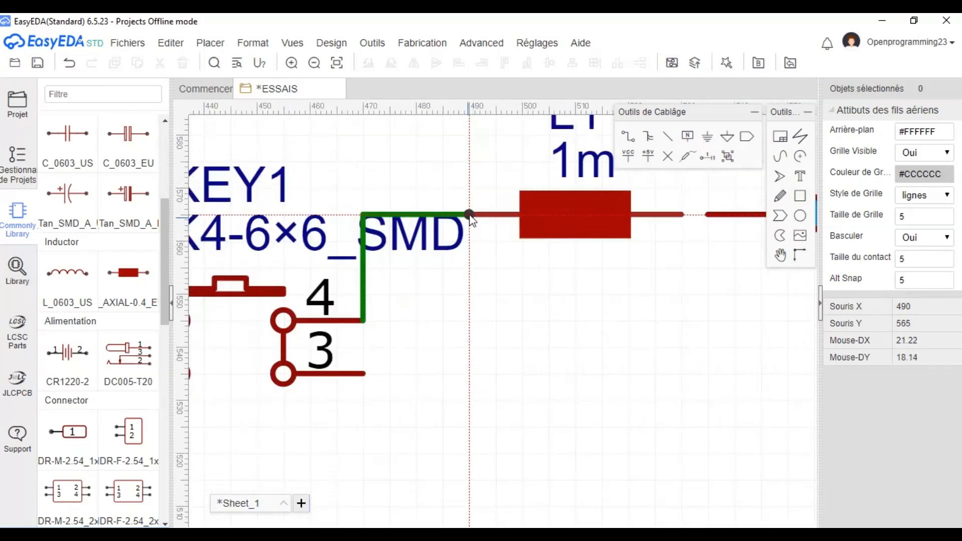
{"action": "left_click", "coordinate": [478, 235]}
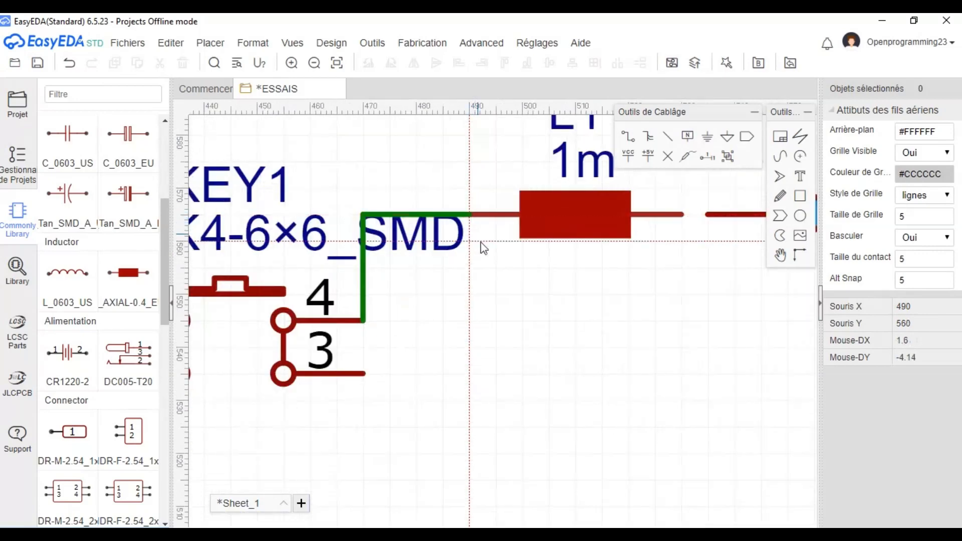
{"action": "scroll", "coordinate": [489, 272], "scroll_direction": "down", "scroll_amount": 3}
{"action": "scroll", "coordinate": [485, 289], "scroll_direction": "down", "scroll_amount": 3}
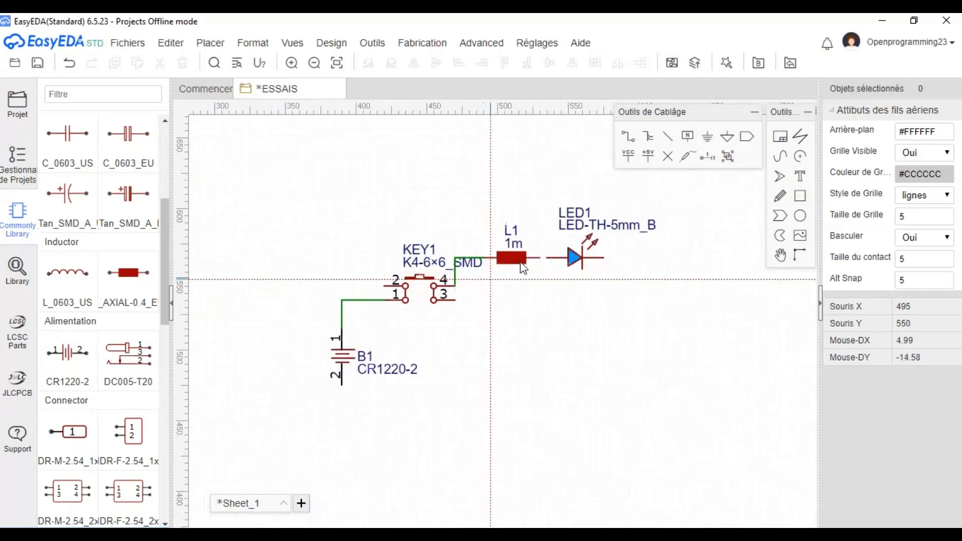
{"action": "scroll", "coordinate": [556, 290], "scroll_direction": "up", "scroll_amount": 1}
{"action": "scroll", "coordinate": [582, 271], "scroll_direction": "up", "scroll_amount": 4}
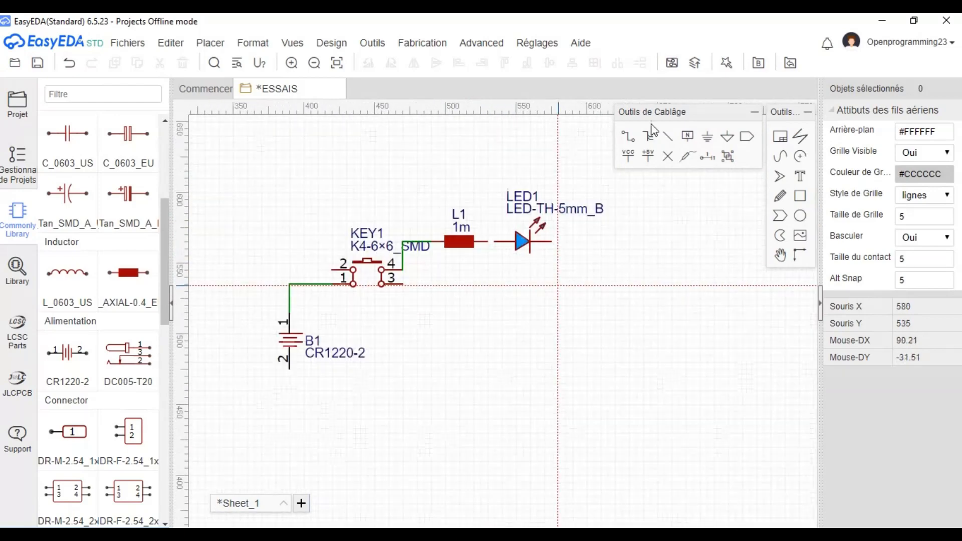
- Wire inductor L1's right lead to LED1's left lead, and LED1's right lead back to pin 2 of battery B1
{"action": "left_click", "coordinate": [629, 137]}
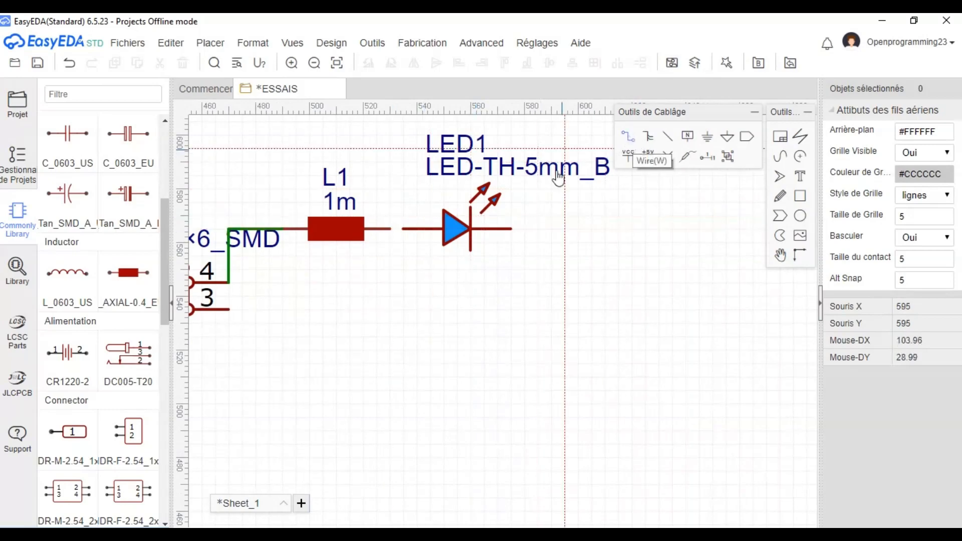
{"action": "left_click", "coordinate": [405, 229]}
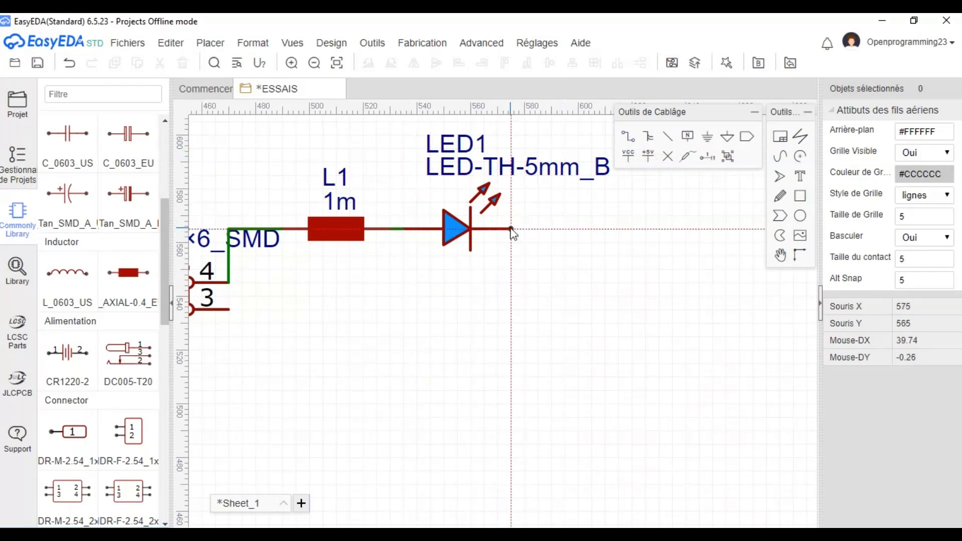
{"action": "scroll", "coordinate": [516, 260], "scroll_direction": "down", "scroll_amount": 5}
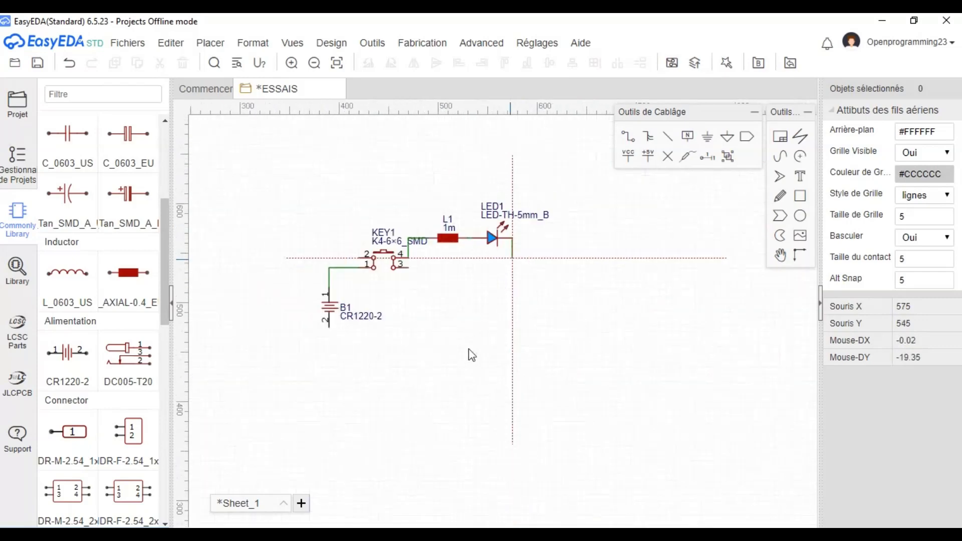
{"action": "scroll", "coordinate": [382, 324], "scroll_direction": "up", "scroll_amount": 3}
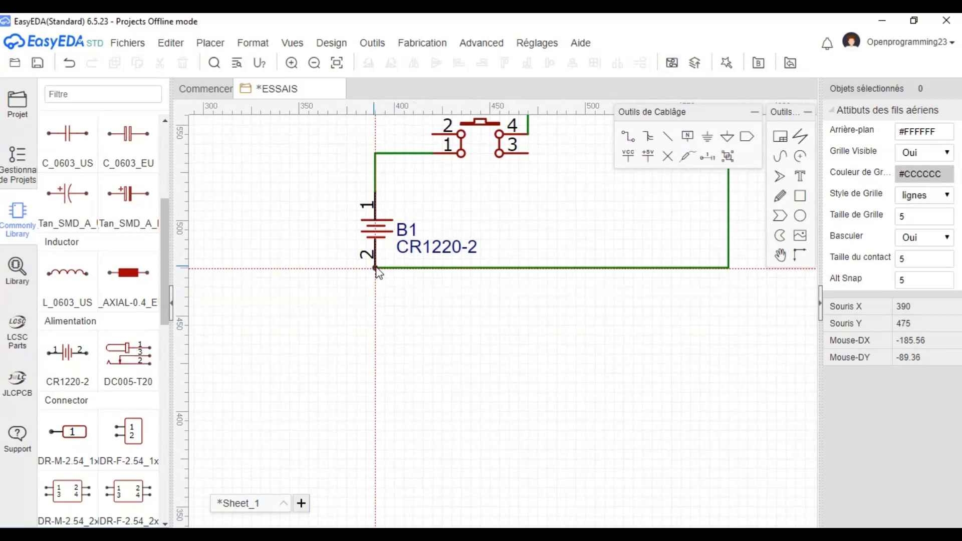
{"action": "scroll", "coordinate": [430, 269], "scroll_direction": "down", "scroll_amount": 3}
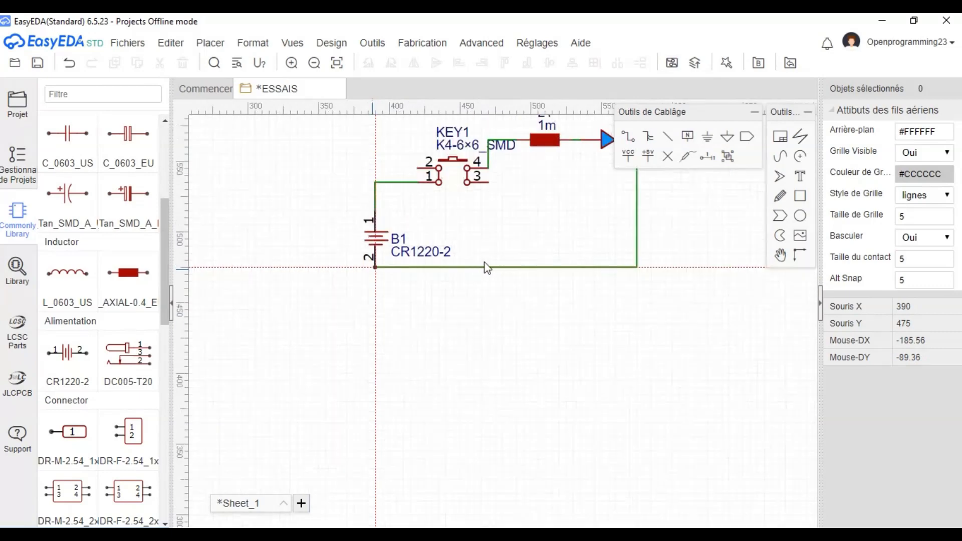
{"action": "right_click", "coordinate": [513, 269]}
{"action": "right_click_drag", "start_coordinate": [512, 269], "coordinate": [497, 294]}
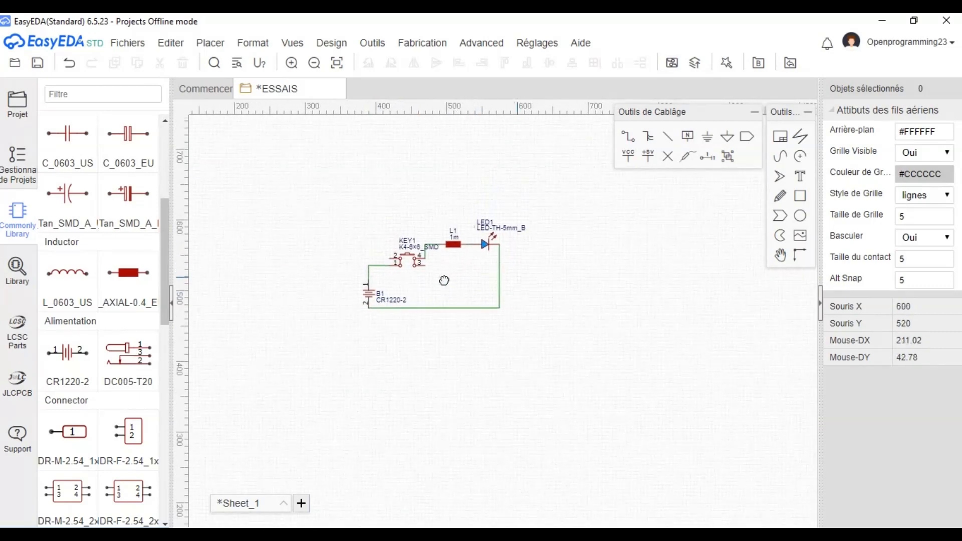
{"action": "scroll", "coordinate": [443, 273], "scroll_direction": "up", "scroll_amount": 3}
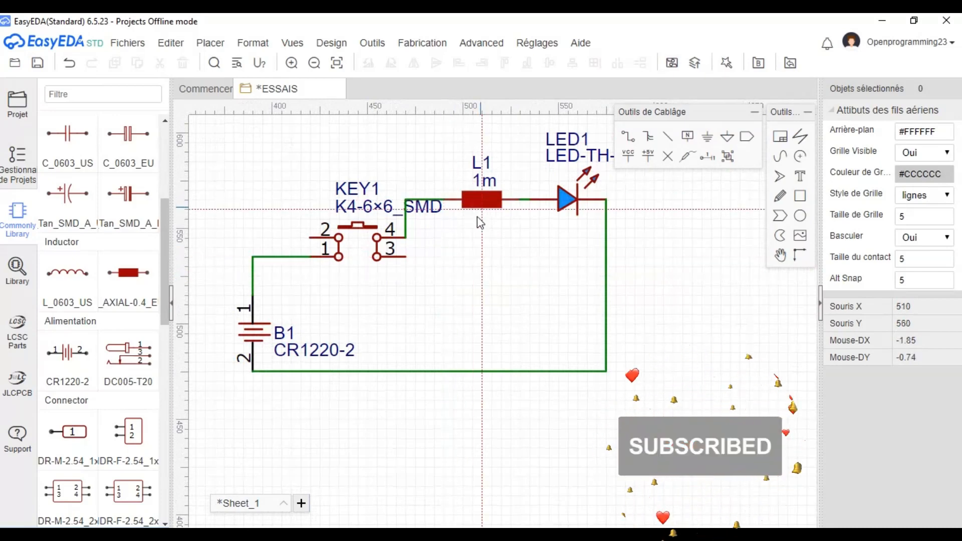
{"action": "right_click", "coordinate": [519, 219]}
- Move L1 and LED1 down so both line up horizontally with pin 4 of KEY1
{"action": "left_click_drag", "start_coordinate": [473, 201], "coordinate": [474, 239]}
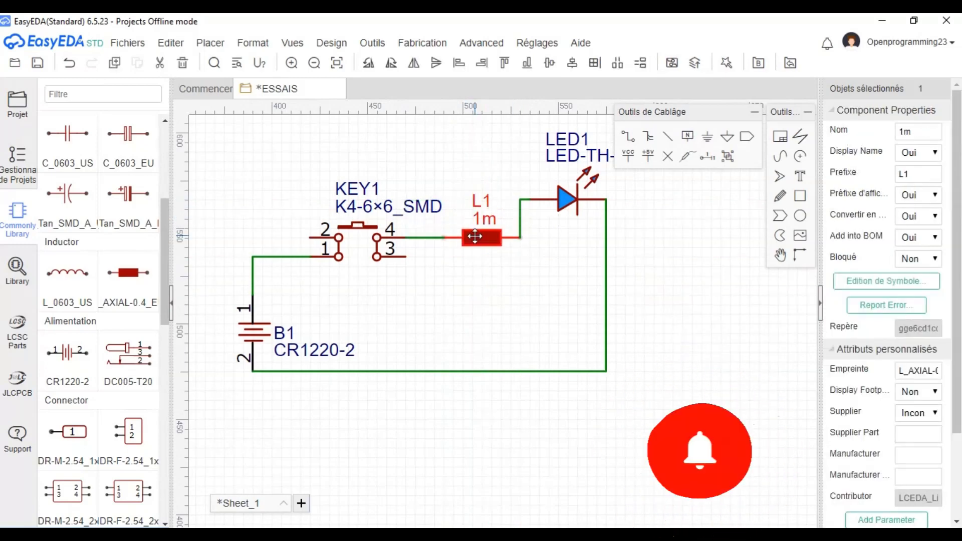
{"action": "left_click", "coordinate": [561, 229]}
{"action": "left_click_drag", "start_coordinate": [561, 229], "coordinate": [562, 241]}
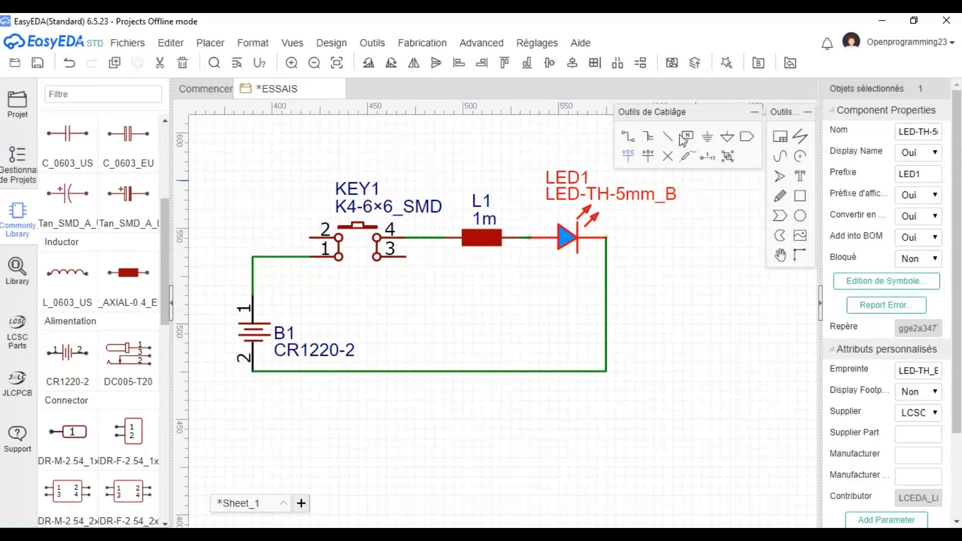
- Place a VCC power symbol on the wire corner joining battery pin 1 and KEY1 pin 1
{"action": "left_click", "coordinate": [627, 156]}
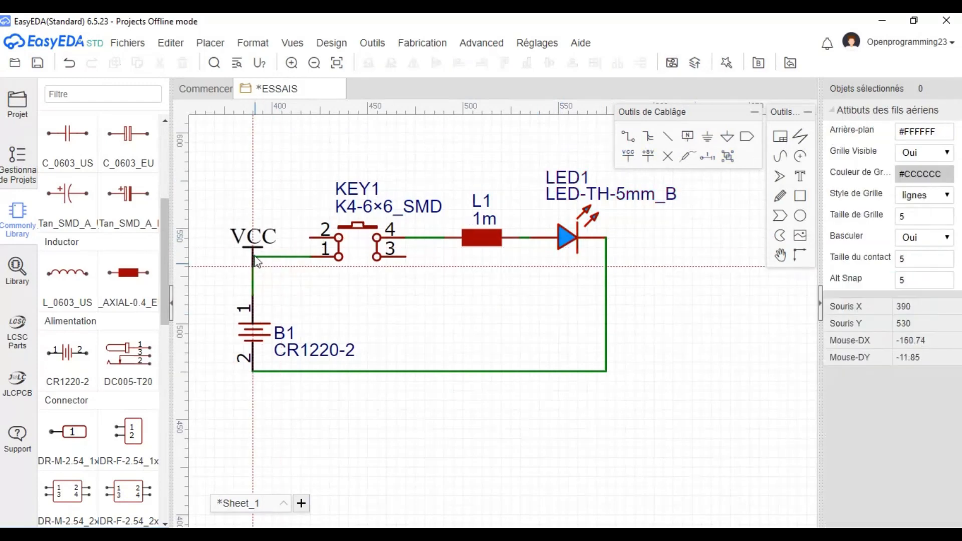
{"action": "scroll", "coordinate": [255, 259], "scroll_direction": "up", "scroll_amount": 6}
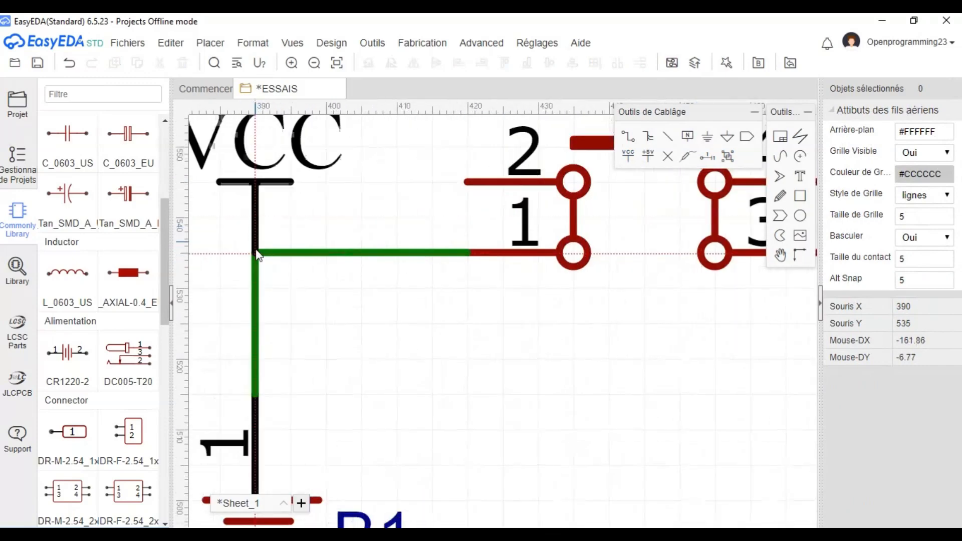
{"action": "left_click", "coordinate": [258, 252]}
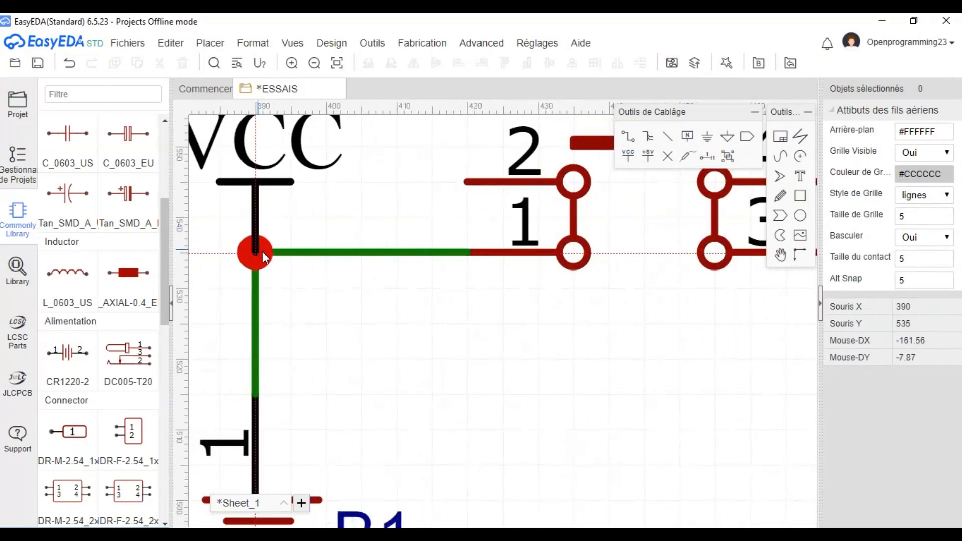
{"action": "scroll", "coordinate": [260, 251], "scroll_direction": "down", "scroll_amount": 3}
{"action": "scroll", "coordinate": [259, 251], "scroll_direction": "down", "scroll_amount": 2}
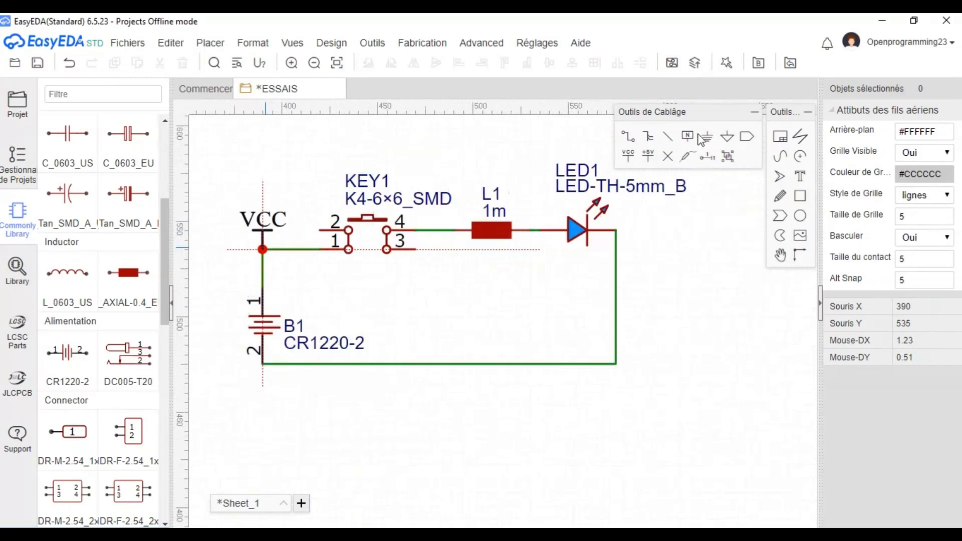
- Place a GND symbol on the wire junction at pin 2 of battery B1
{"action": "left_click", "coordinate": [705, 139]}
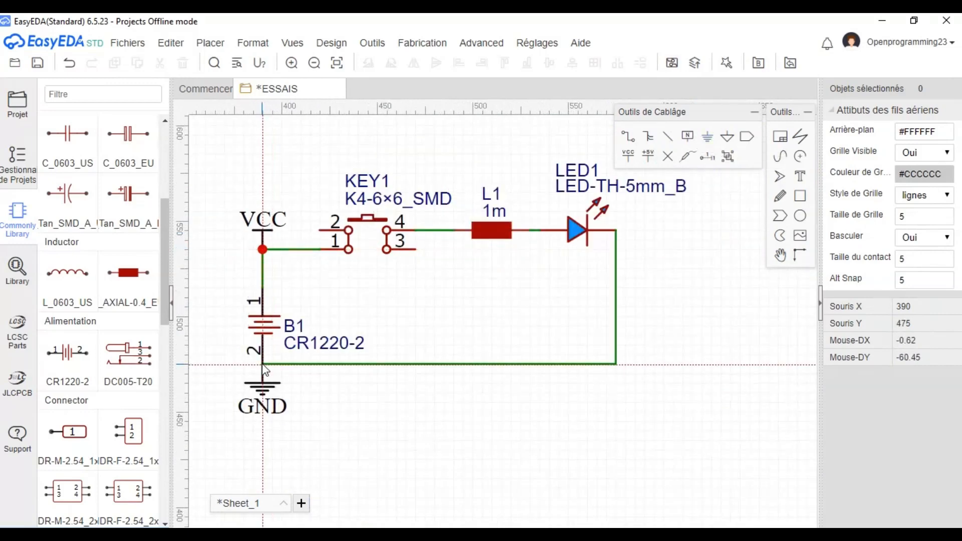
{"action": "scroll", "coordinate": [262, 370], "scroll_direction": "up", "scroll_amount": 2}
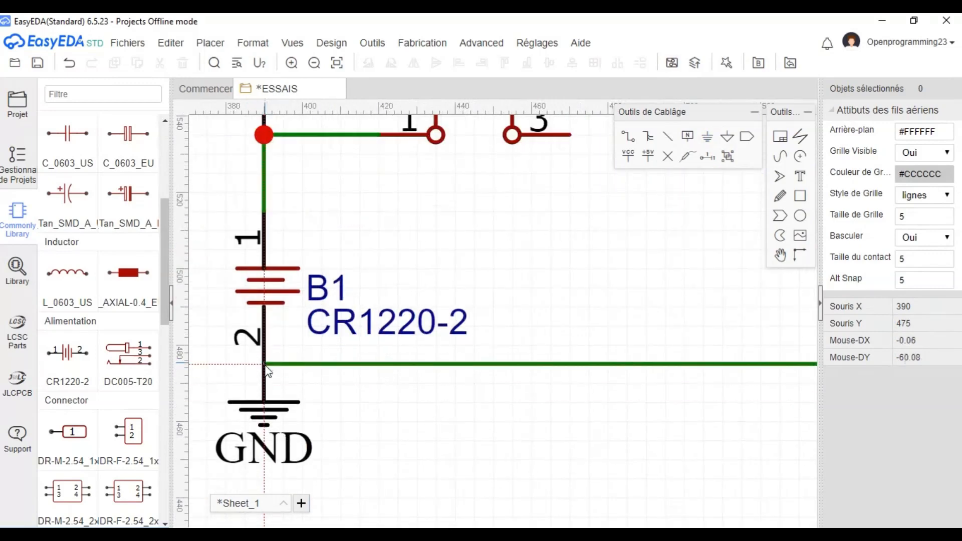
{"action": "left_click", "coordinate": [264, 364]}
{"action": "scroll", "coordinate": [264, 364], "scroll_direction": "down", "scroll_amount": 2}
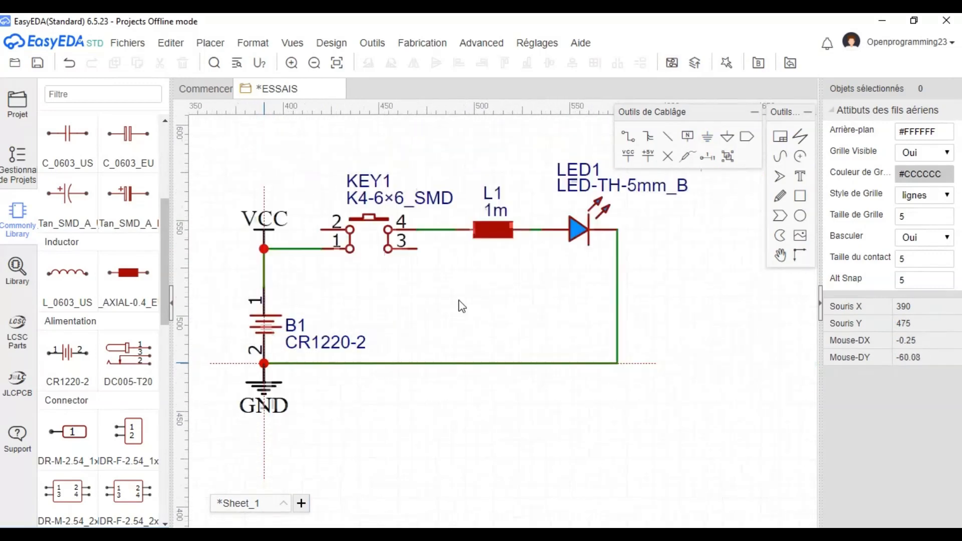
{"action": "scroll", "coordinate": [465, 305], "scroll_direction": "down", "scroll_amount": 3}
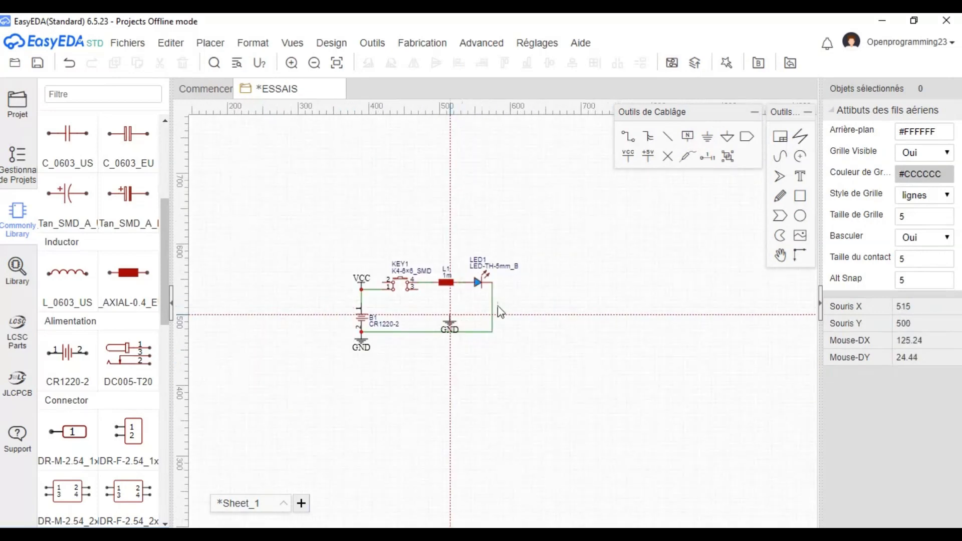
{"action": "right_click_drag", "start_coordinate": [454, 313], "coordinate": [500, 311]}
{"action": "right_click", "coordinate": [474, 337]}
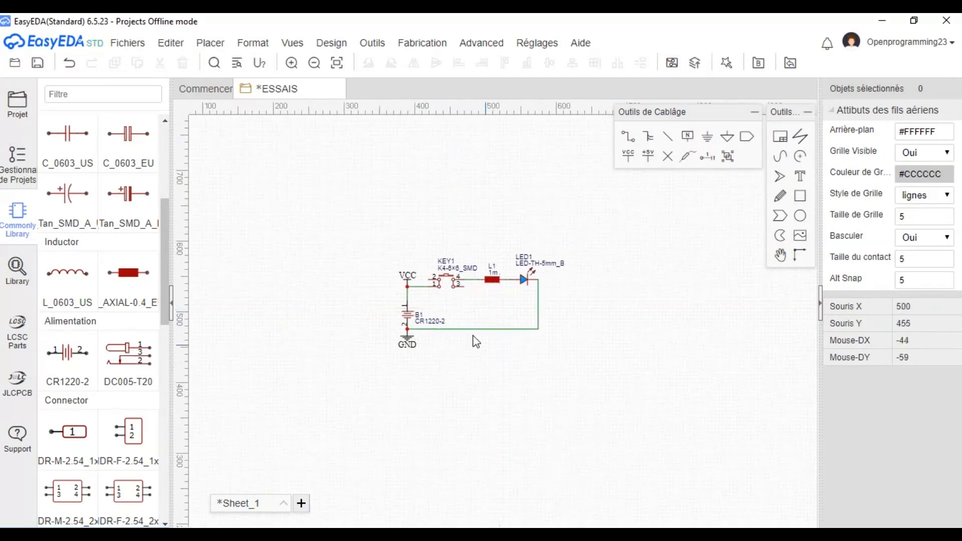
{"action": "scroll", "coordinate": [473, 331], "scroll_direction": "up", "scroll_amount": 4}
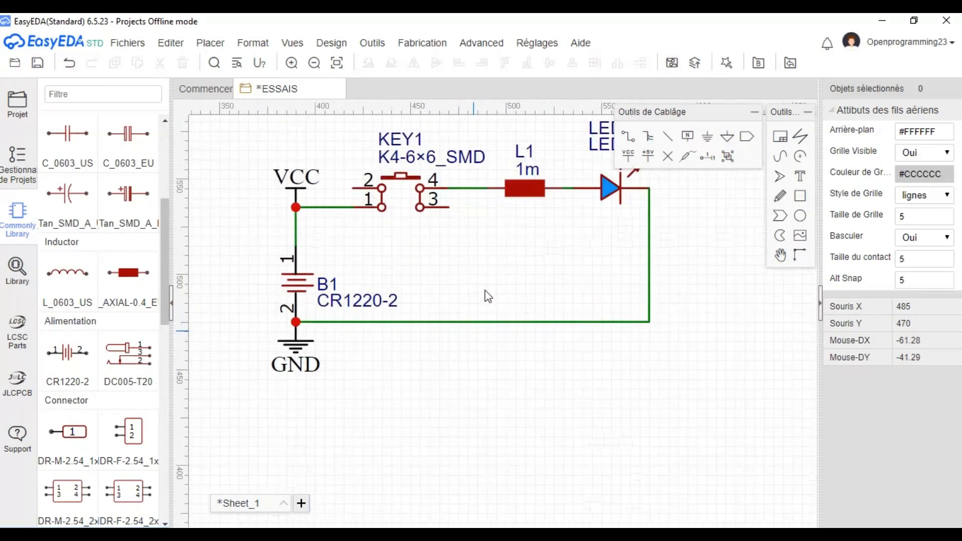
{"action": "scroll", "coordinate": [493, 324], "scroll_direction": "down", "scroll_amount": 3}
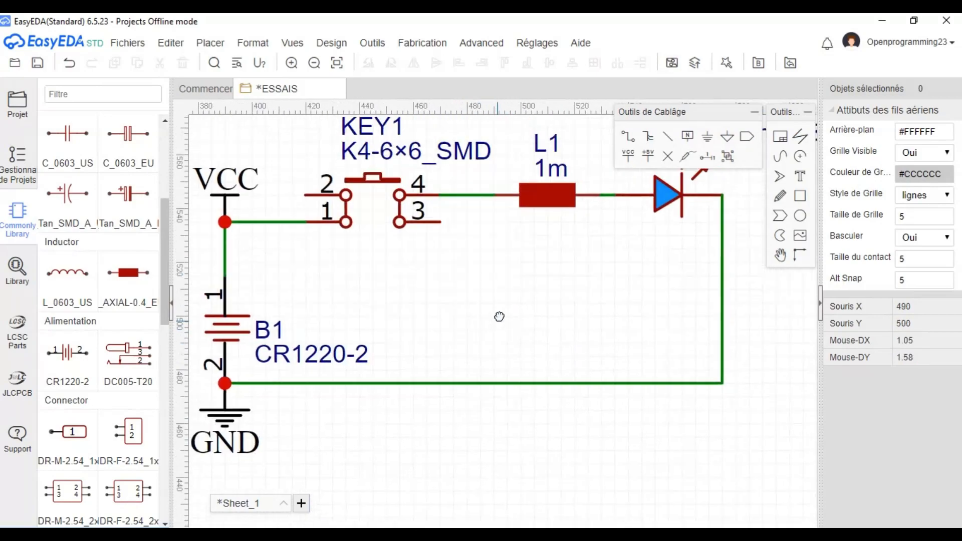
{"action": "scroll", "coordinate": [545, 388], "scroll_direction": "down", "scroll_amount": 4}
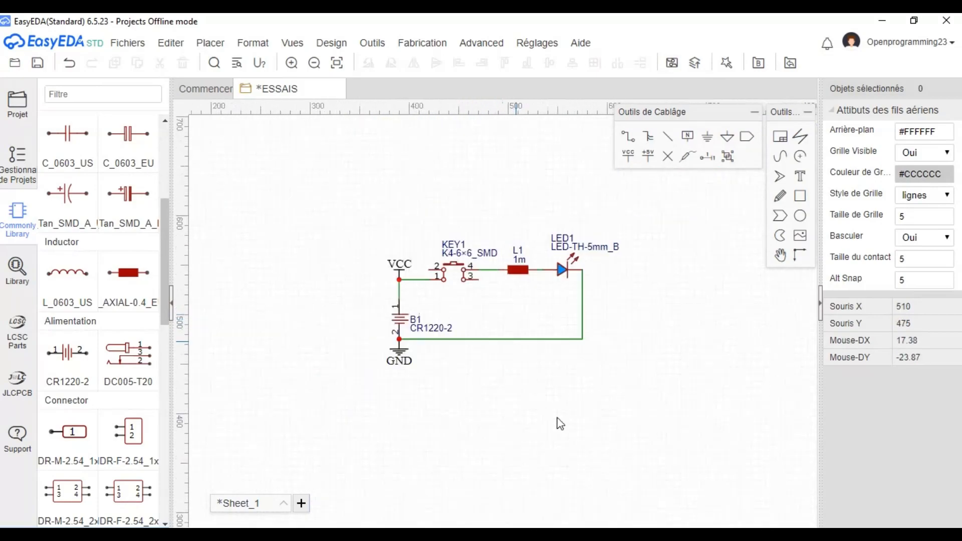
- Change the sheet title in the title block to ESSAIS and save the schematic
{"action": "right_click_drag", "start_coordinate": [864, 228], "coordinate": [627, 202]}
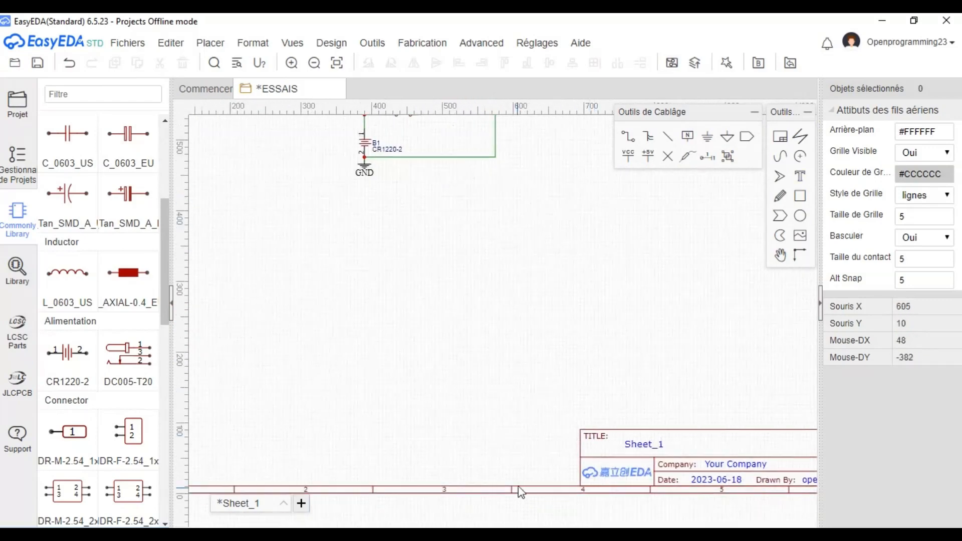
{"action": "left_click", "coordinate": [555, 490]}
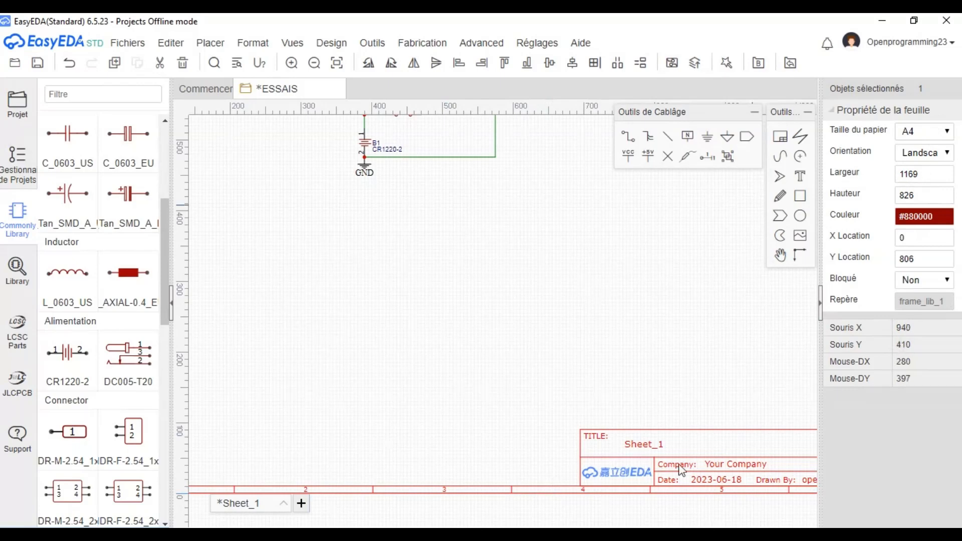
{"action": "right_click_drag", "start_coordinate": [615, 352], "coordinate": [559, 307]}
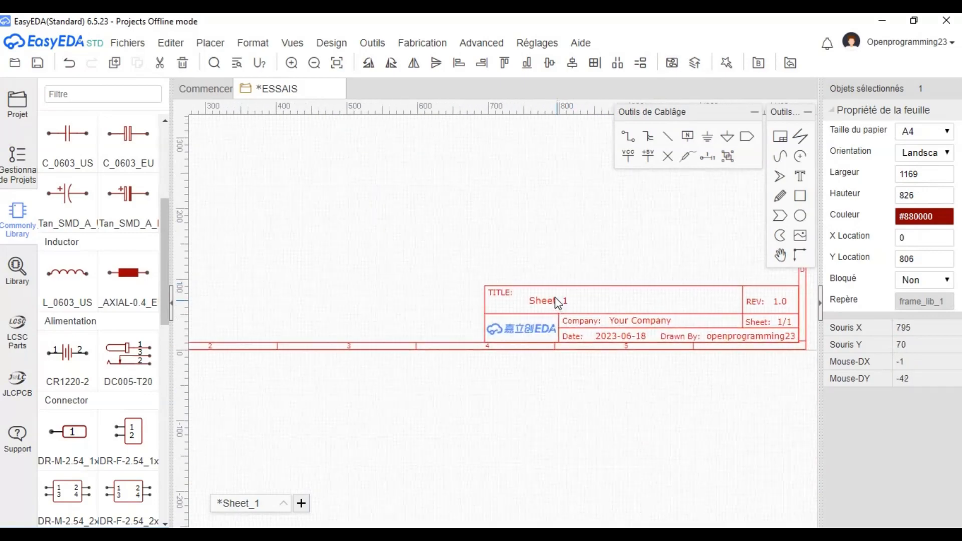
{"action": "left_click", "coordinate": [556, 299]}
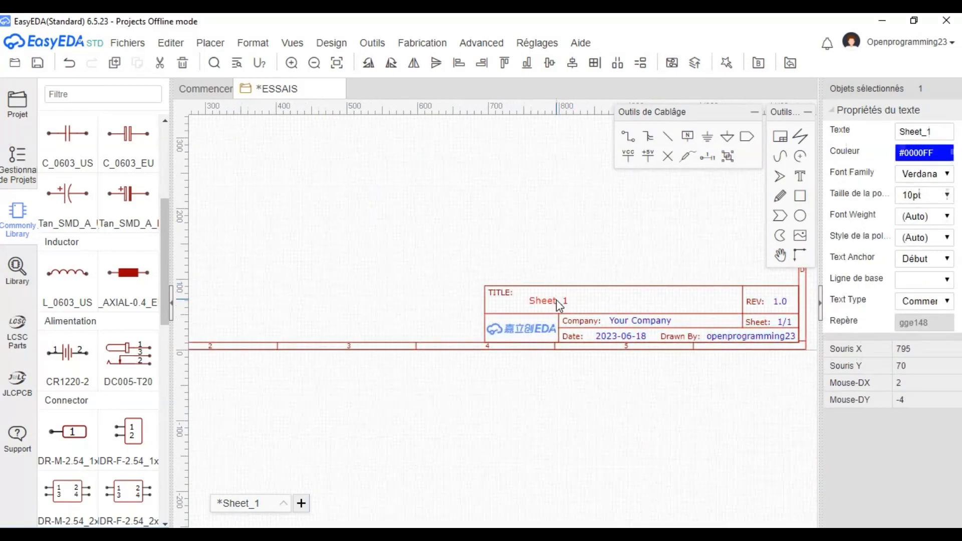
{"action": "scroll", "coordinate": [556, 299], "scroll_direction": "up", "scroll_amount": 6}
{"action": "scroll", "coordinate": [530, 319], "scroll_direction": "up", "scroll_amount": 2}
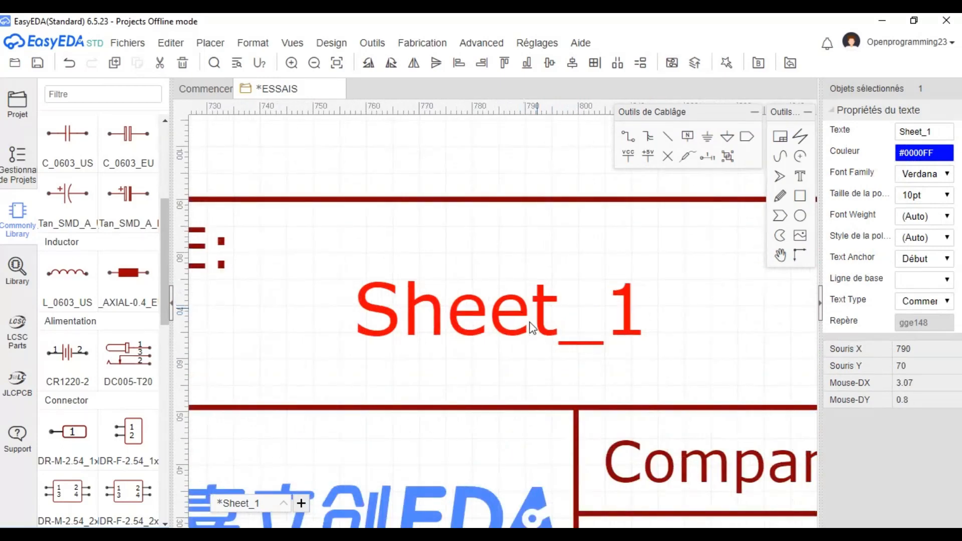
{"action": "double_click", "coordinate": [472, 311]}
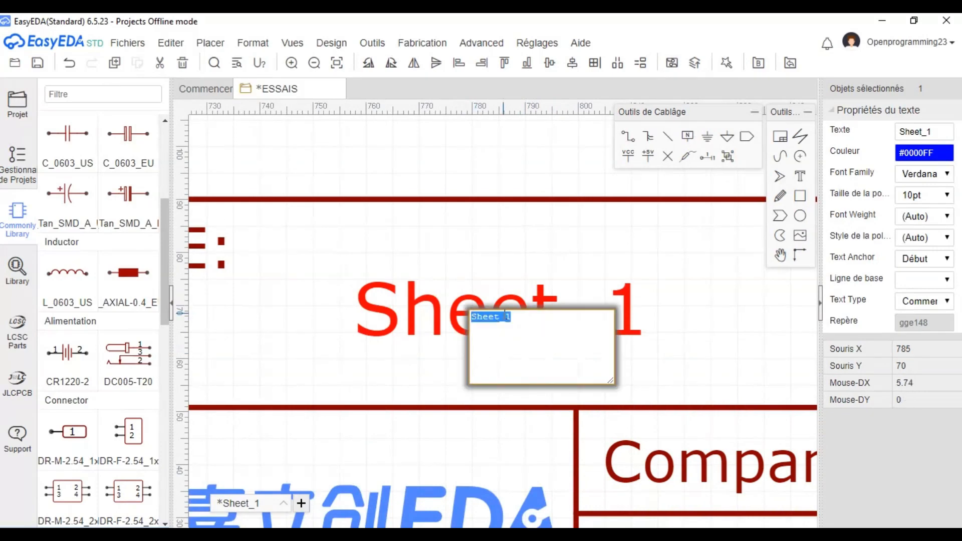
{"action": "key", "text": "BackSpace"}
{"action": "left_click", "coordinate": [510, 304]}
{"action": "scroll", "coordinate": [516, 290], "scroll_direction": "down", "scroll_amount": 3}
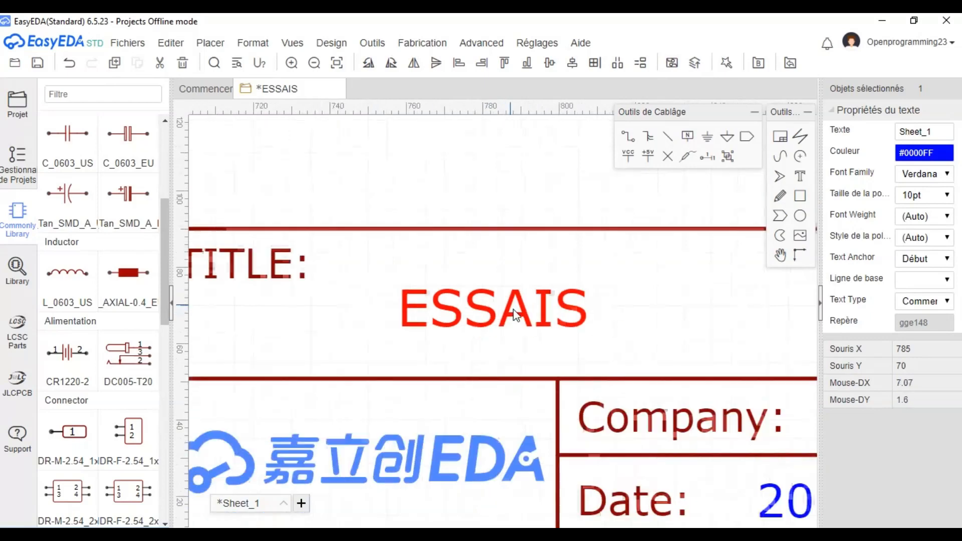
{"action": "scroll", "coordinate": [530, 247], "scroll_direction": "down", "scroll_amount": 3}
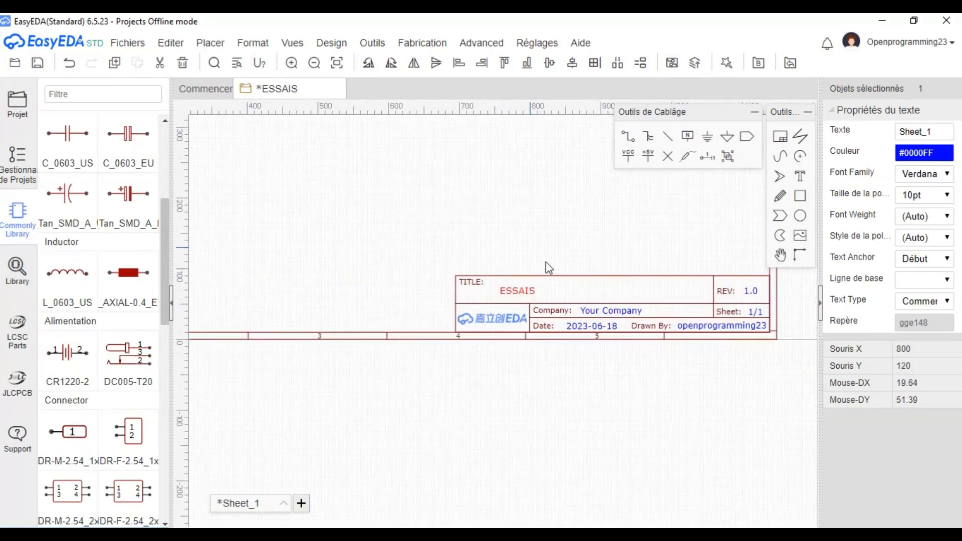
{"action": "key", "text": "ctrl+s"}
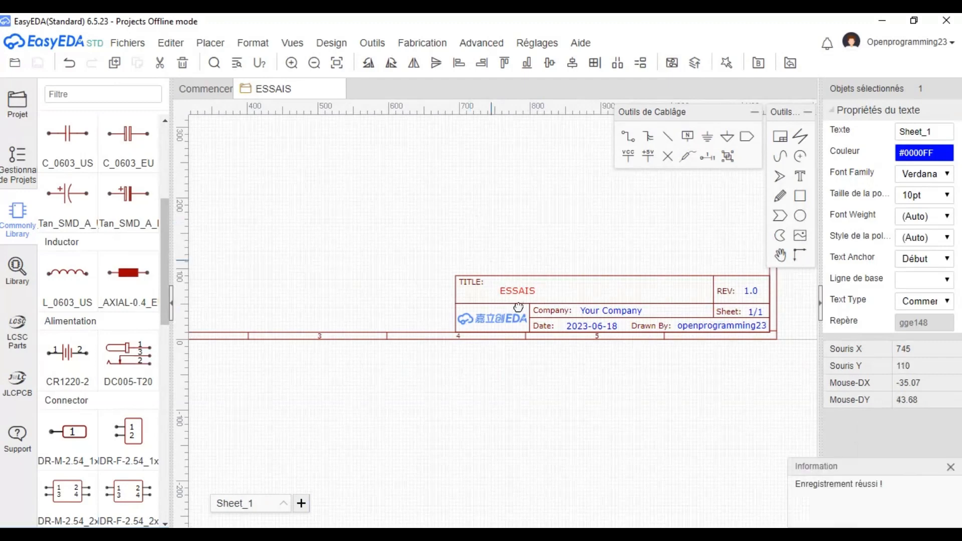
- Return from the title block to the circuit and examine its components and wiring from VCC to GND
{"action": "right_click_drag", "start_coordinate": [483, 235], "coordinate": [814, 476]}
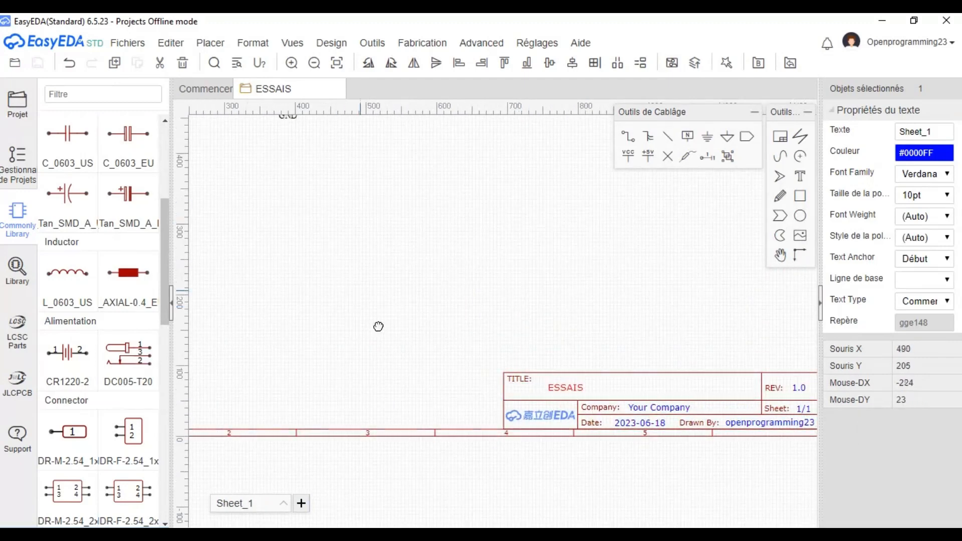
{"action": "right_click_drag", "start_coordinate": [378, 326], "coordinate": [390, 358]}
{"action": "right_click_drag", "start_coordinate": [445, 240], "coordinate": [518, 389]}
{"action": "scroll", "coordinate": [448, 254], "scroll_direction": "up", "scroll_amount": 5}
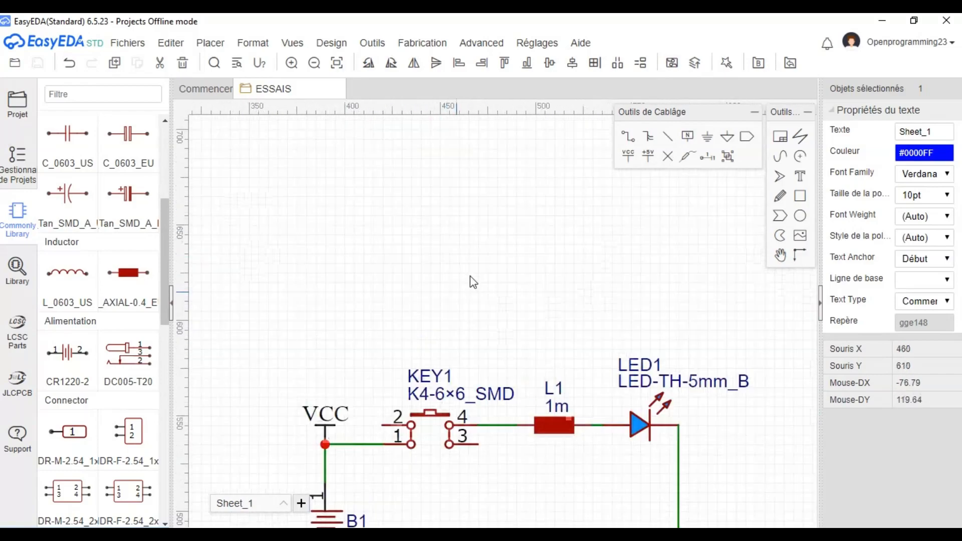
{"action": "scroll", "coordinate": [470, 275], "scroll_direction": "up", "scroll_amount": 2}
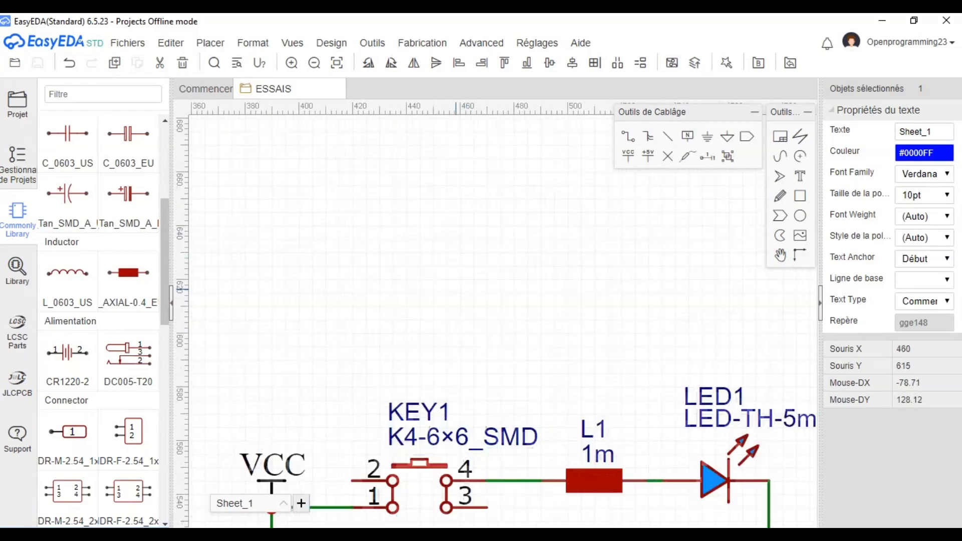
{"action": "left_click", "coordinate": [900, 50]}
{"action": "scroll", "coordinate": [509, 339], "scroll_direction": "down", "scroll_amount": 2}
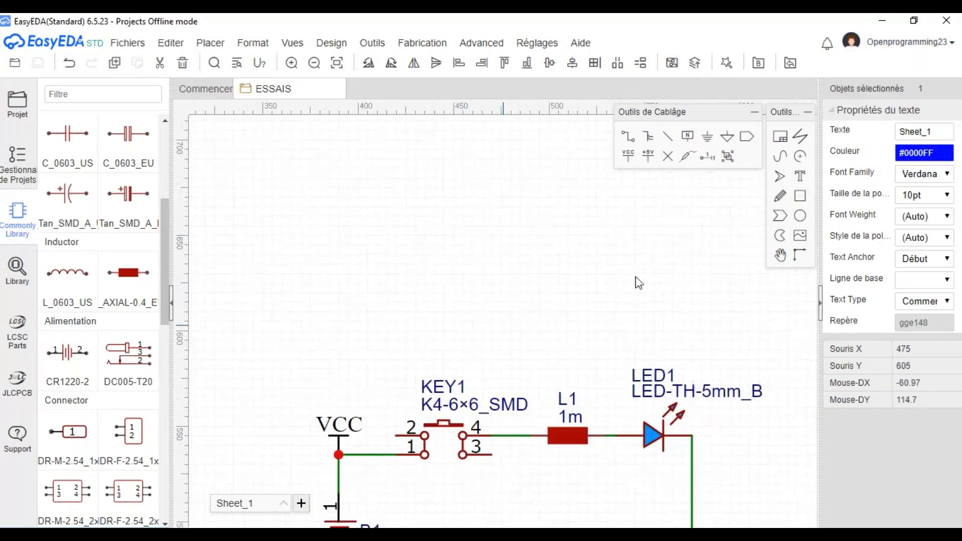
{"action": "right_click_drag", "start_coordinate": [467, 281], "coordinate": [457, 167]}
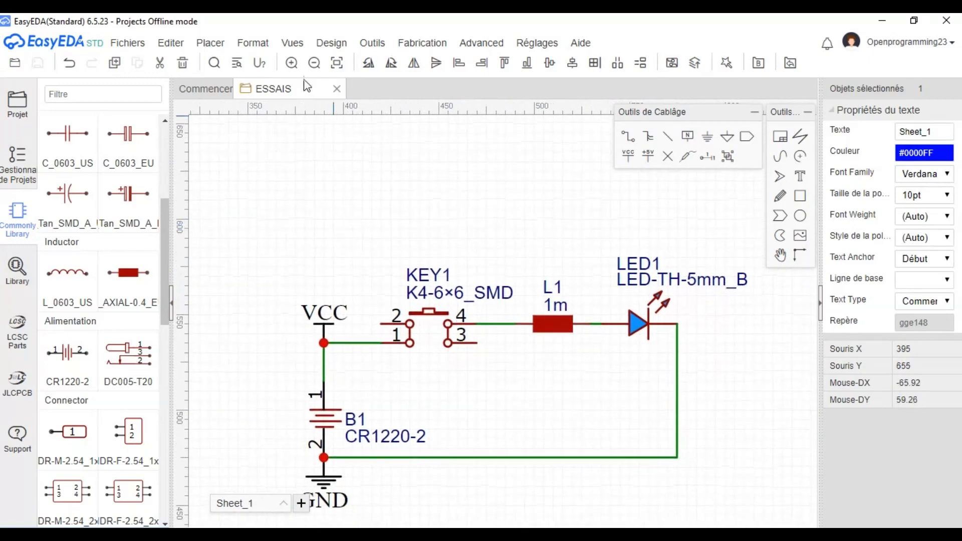
- Convert the schematic into a new PCB layout, keeping going without checking the unfinished nets
{"action": "left_click", "coordinate": [332, 44]}
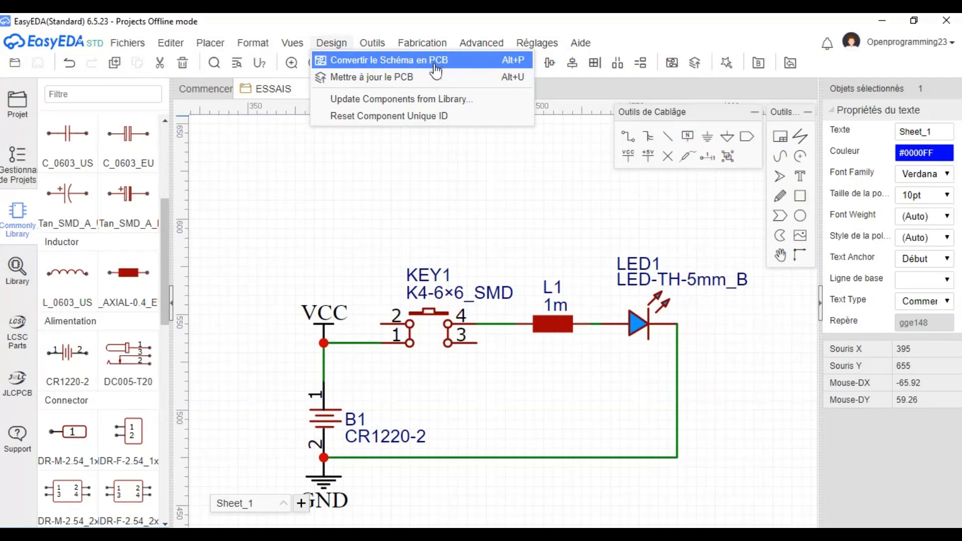
{"action": "left_click", "coordinate": [376, 80]}
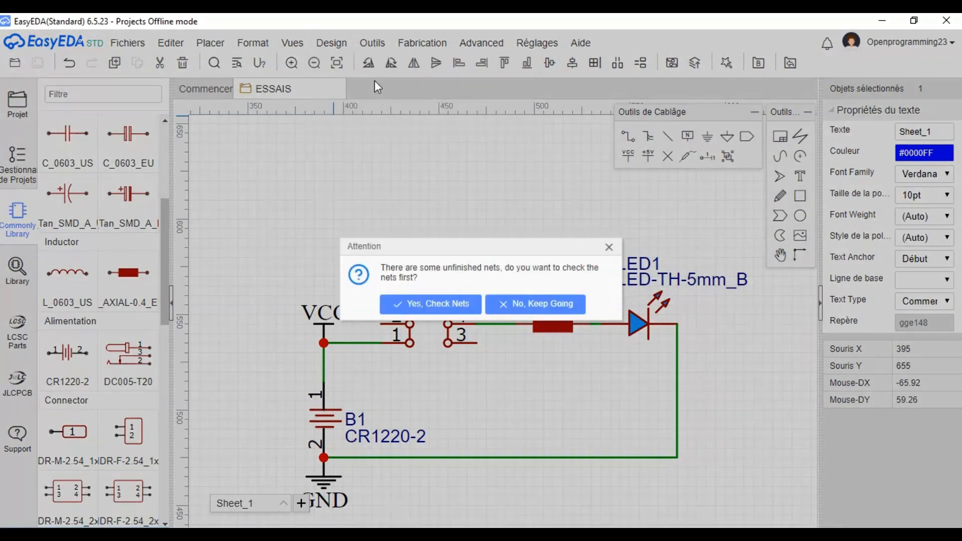
{"action": "left_click", "coordinate": [552, 315]}
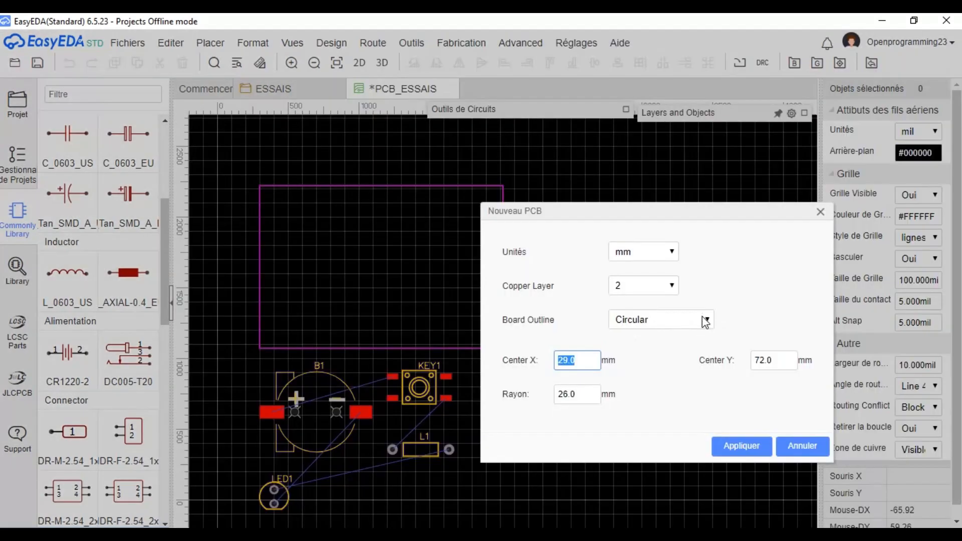
- Create a circular board outline in mm with 2 copper layers, centred at X 0, Y 0 with a 26 mm radius
{"action": "left_click", "coordinate": [701, 317]}
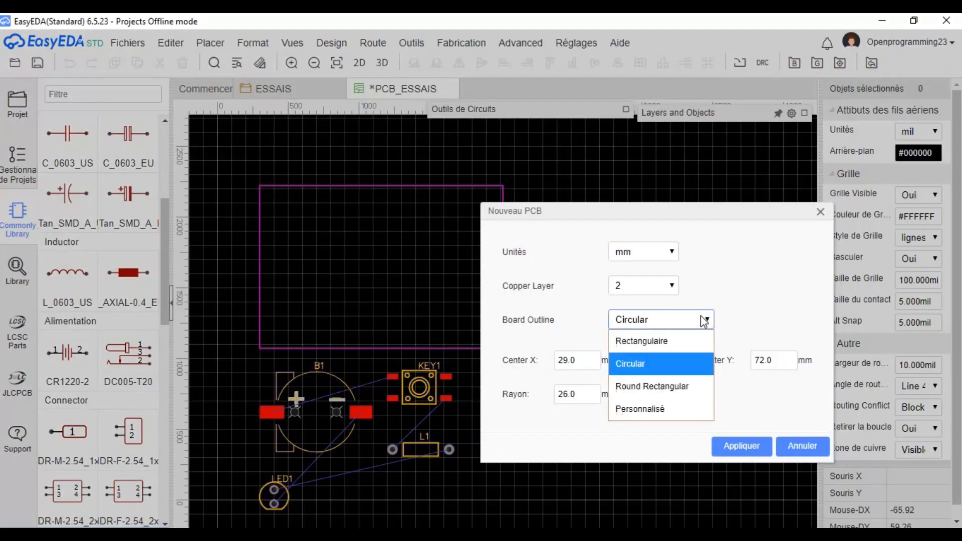
{"action": "left_click", "coordinate": [653, 361]}
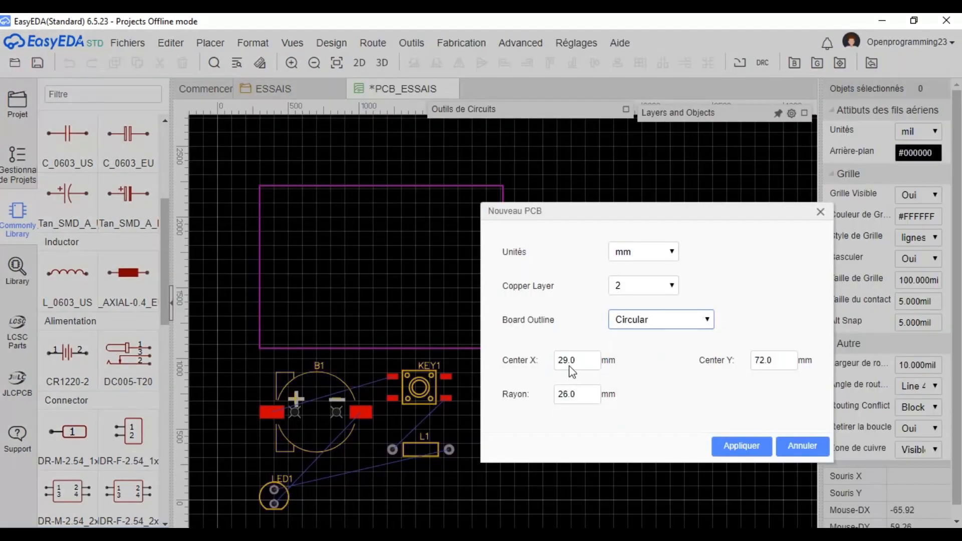
{"action": "double_click", "coordinate": [581, 364]}
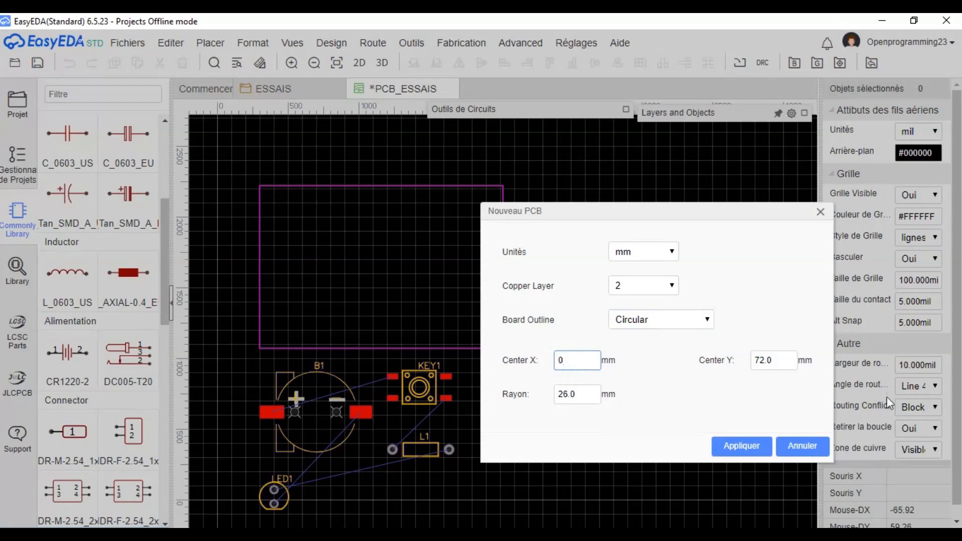
{"action": "type", "text": "0"}
{"action": "double_click", "coordinate": [779, 354]}
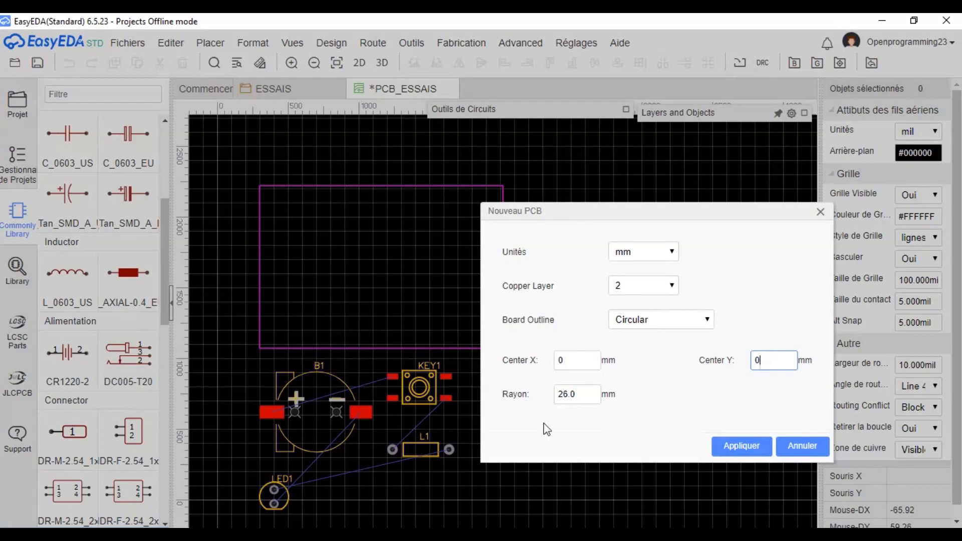
{"action": "left_click", "coordinate": [742, 444]}
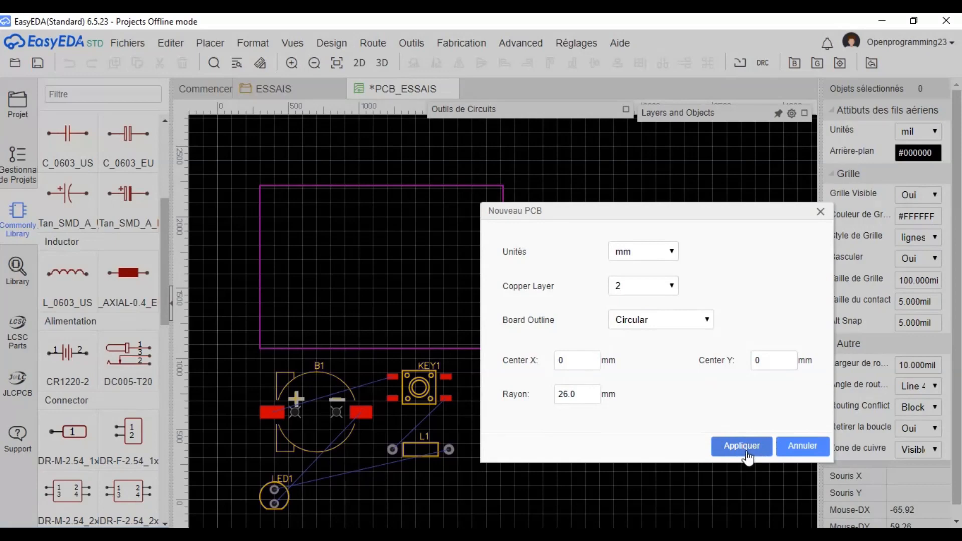
{"action": "left_click", "coordinate": [741, 447]}
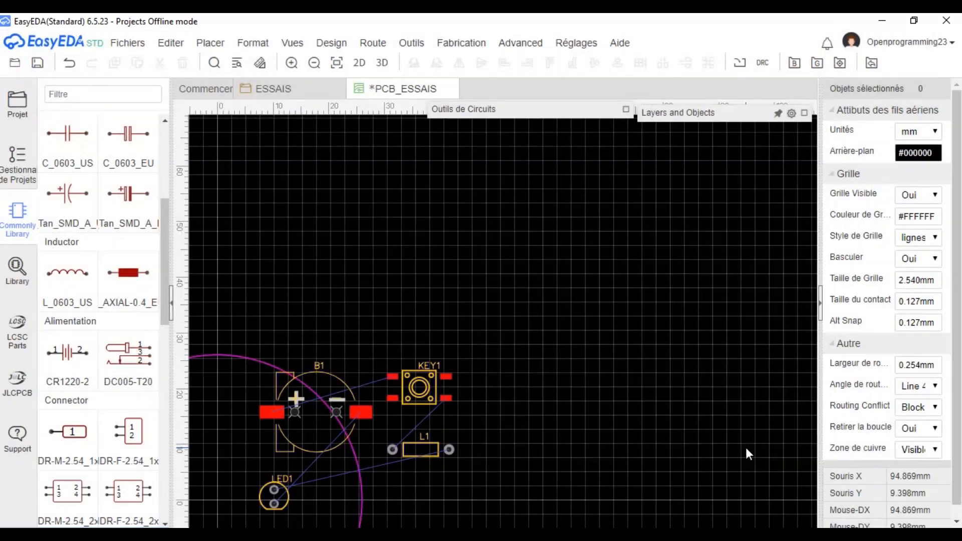
- Place battery B1 inside the circular outline at about X -16.3 mm, Y 0.3 mm and rotate it to 270°
{"action": "right_click_drag", "start_coordinate": [611, 335], "coordinate": [773, 225]}
{"action": "right_click_drag", "start_coordinate": [458, 438], "coordinate": [516, 403]}
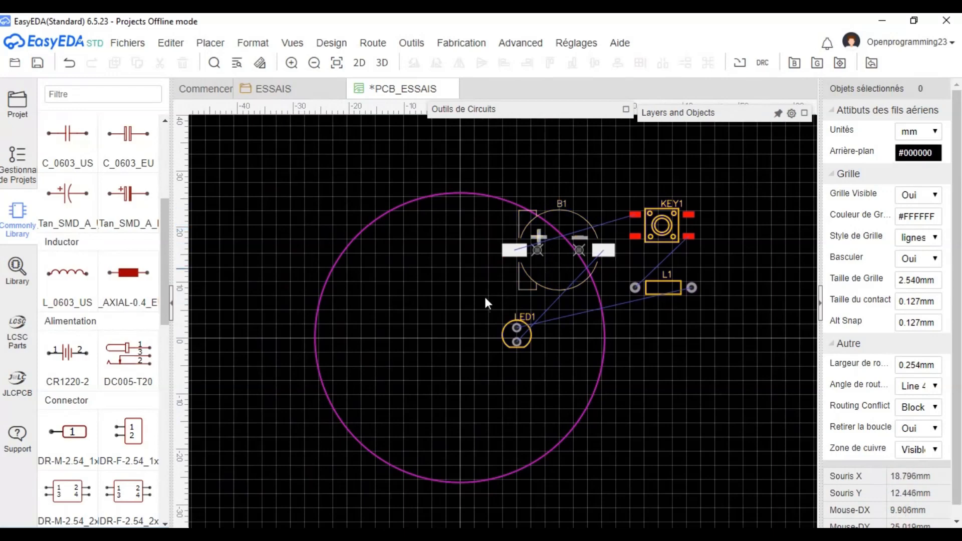
{"action": "left_click_drag", "start_coordinate": [452, 315], "coordinate": [376, 349]}
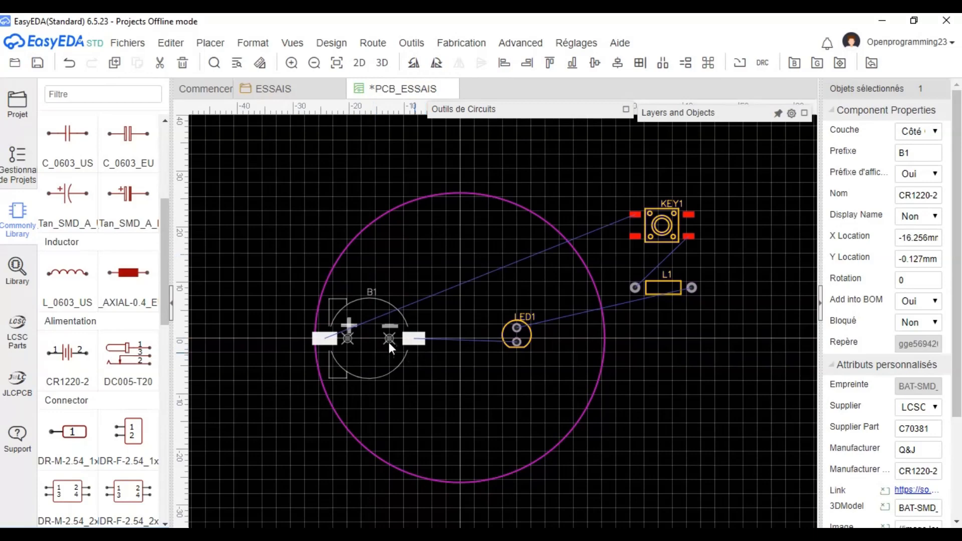
{"action": "key", "text": "space"}
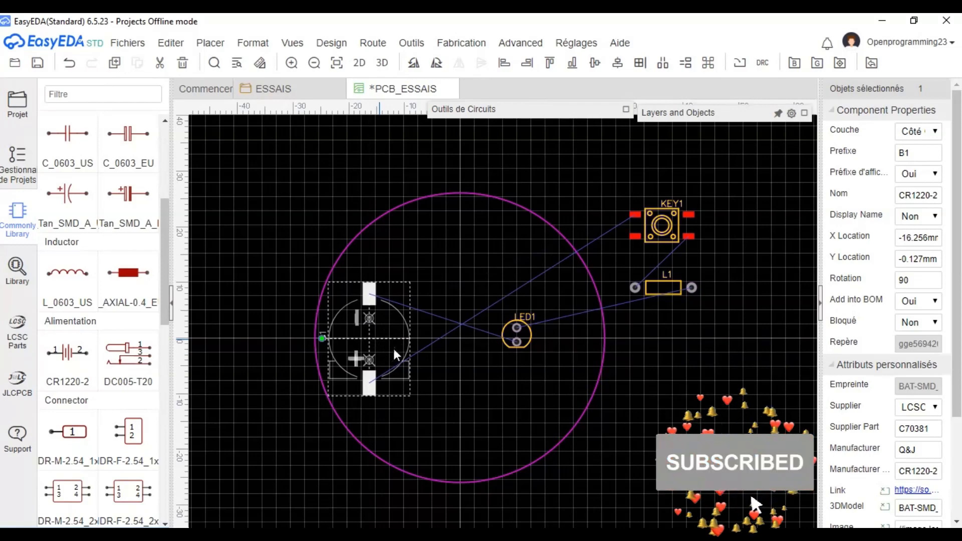
{"action": "key", "text": "space"}
{"action": "key", "text": "space"}
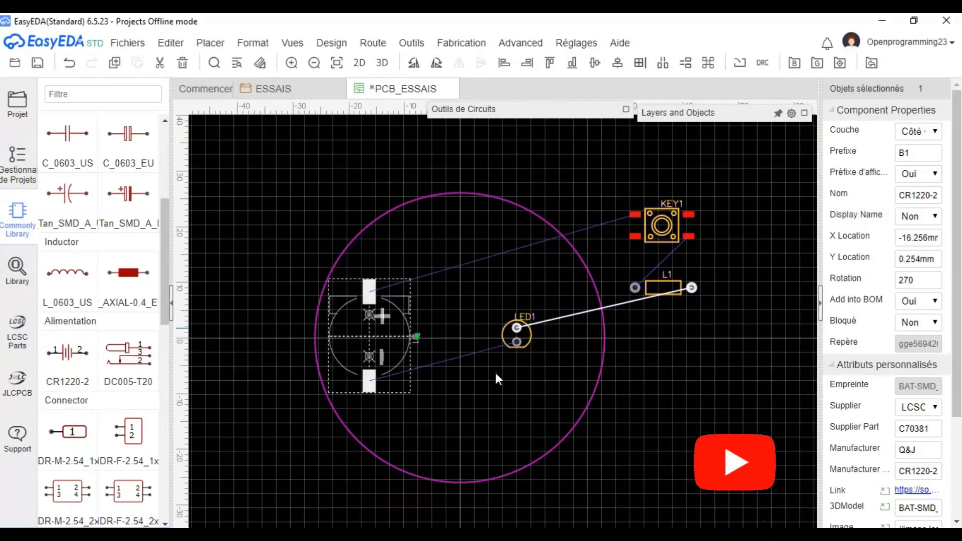
- Move LED1 below and to the right of the battery, at about X -3.2 mm, Y -14.6 mm, and rotate it to 180°
{"action": "left_click_drag", "start_coordinate": [486, 380], "coordinate": [441, 383]}
{"action": "scroll", "coordinate": [441, 383], "scroll_direction": "up", "scroll_amount": 3}
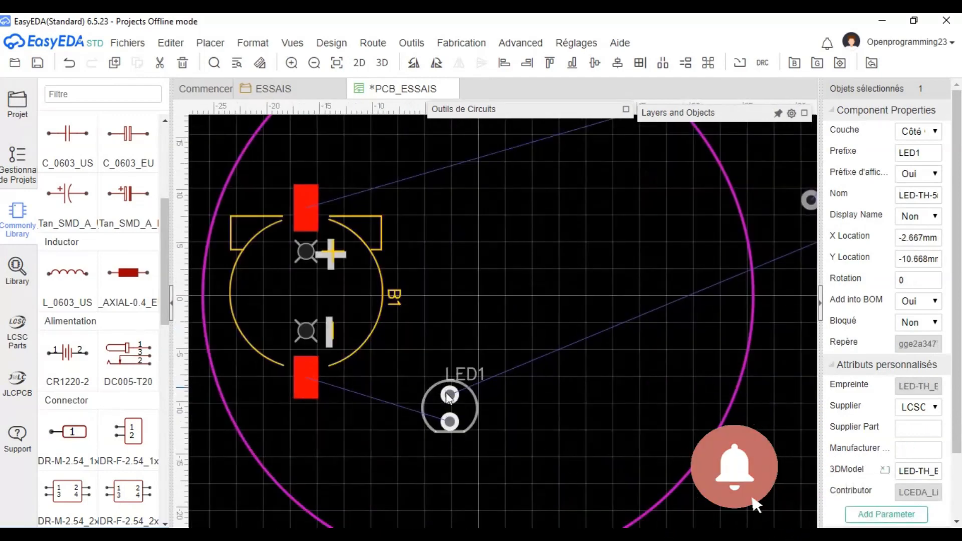
{"action": "mouse_move", "coordinate": [441, 438]}
{"action": "left_mouse_down"}
{"action": "mouse_move", "coordinate": [488, 431]}
{"action": "mouse_move", "coordinate": [445, 448]}
{"action": "left_mouse_up"}
{"action": "key", "text": "space"}
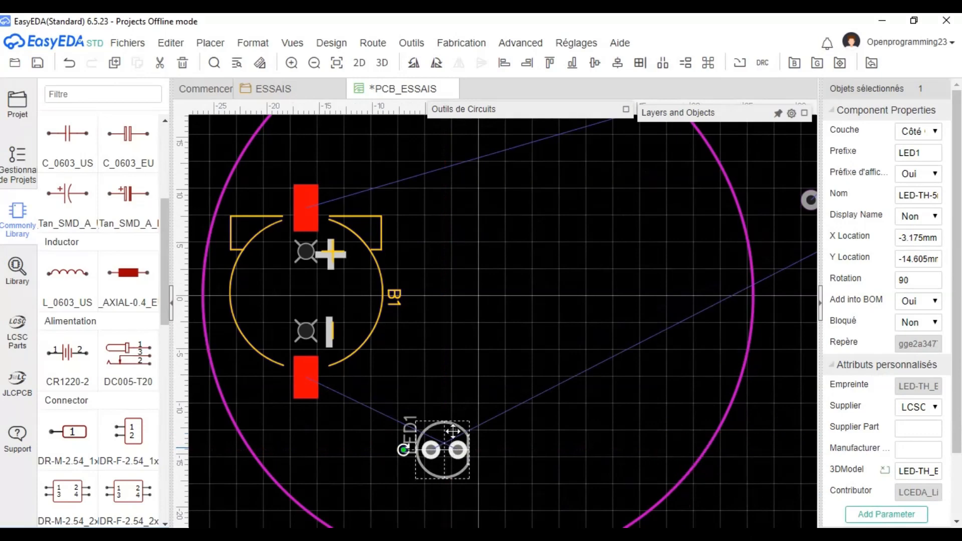
{"action": "key", "text": "space"}
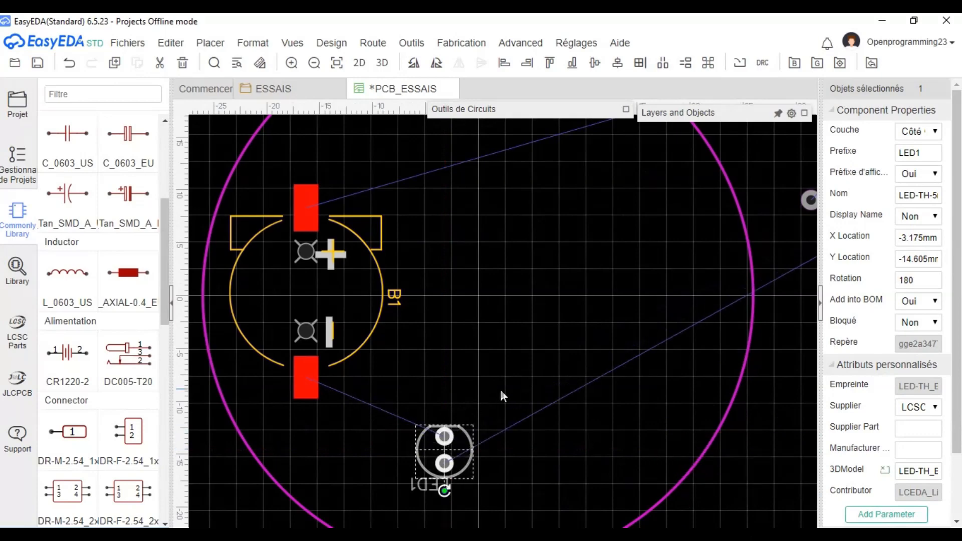
- Move inductor L1 from outside the board into the circular outline, to the right of LED1
{"action": "scroll", "coordinate": [500, 386], "scroll_direction": "down", "scroll_amount": 2}
{"action": "scroll", "coordinate": [672, 306], "scroll_direction": "down", "scroll_amount": 2}
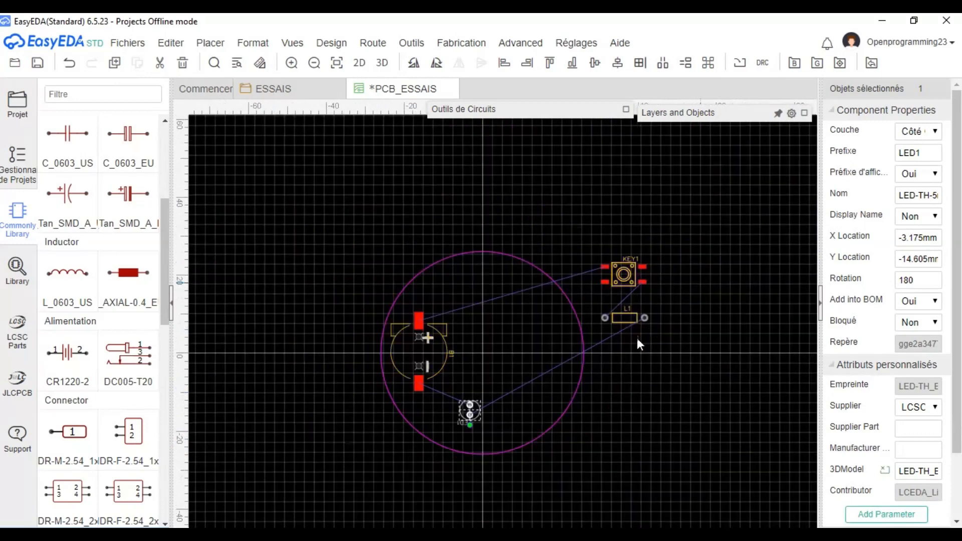
{"action": "left_click", "coordinate": [601, 329]}
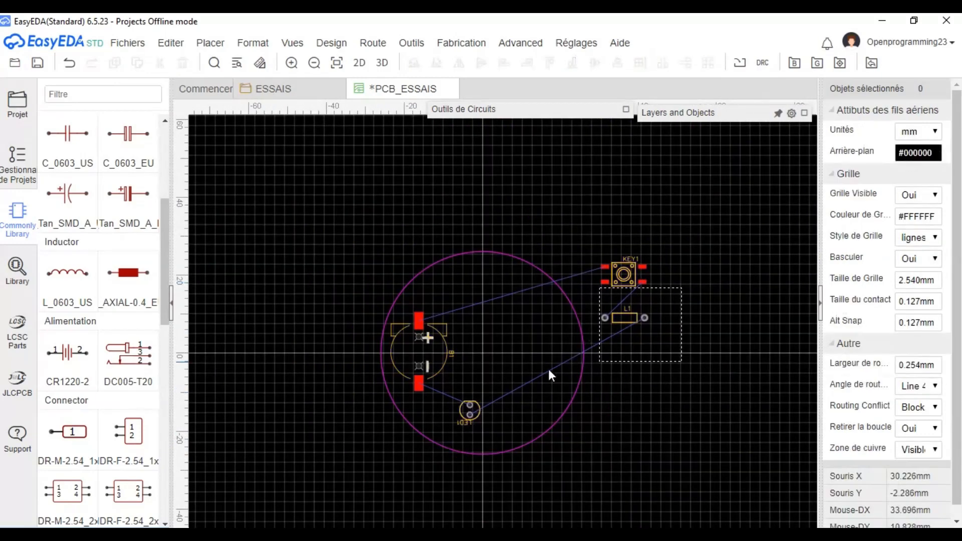
{"action": "left_click_drag", "start_coordinate": [541, 373], "coordinate": [524, 386]}
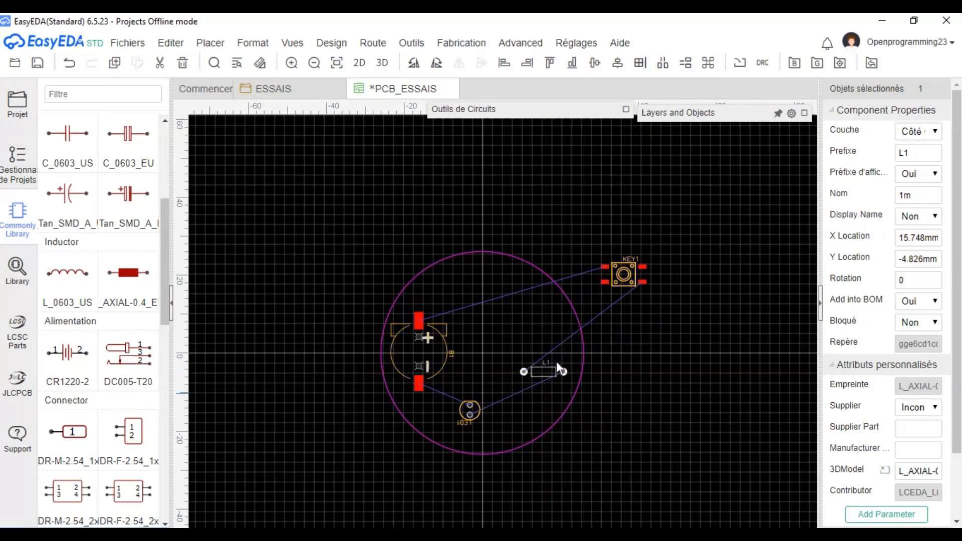
{"action": "scroll", "coordinate": [548, 366], "scroll_direction": "up", "scroll_amount": 6}
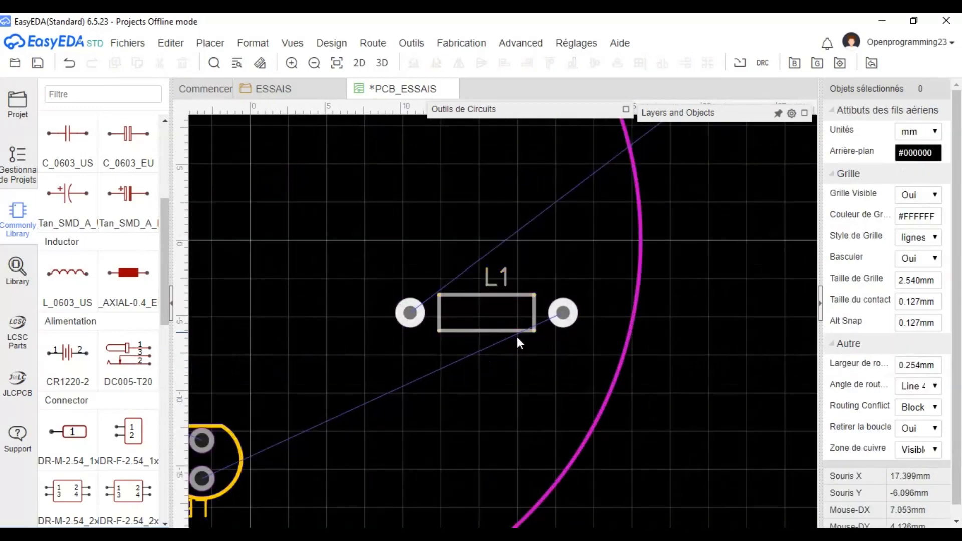
{"action": "scroll", "coordinate": [515, 336], "scroll_direction": "down", "scroll_amount": 3}
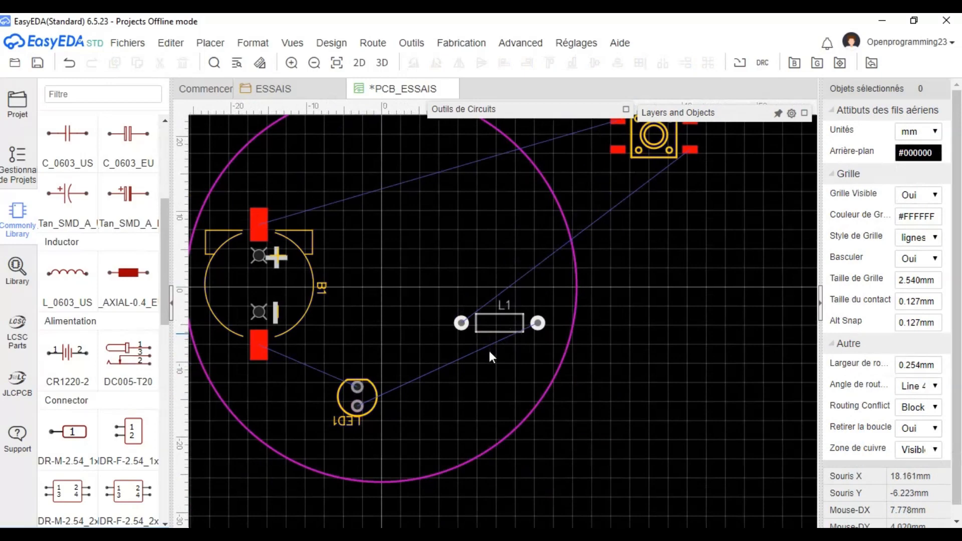
{"action": "left_click_drag", "start_coordinate": [468, 369], "coordinate": [448, 379]}
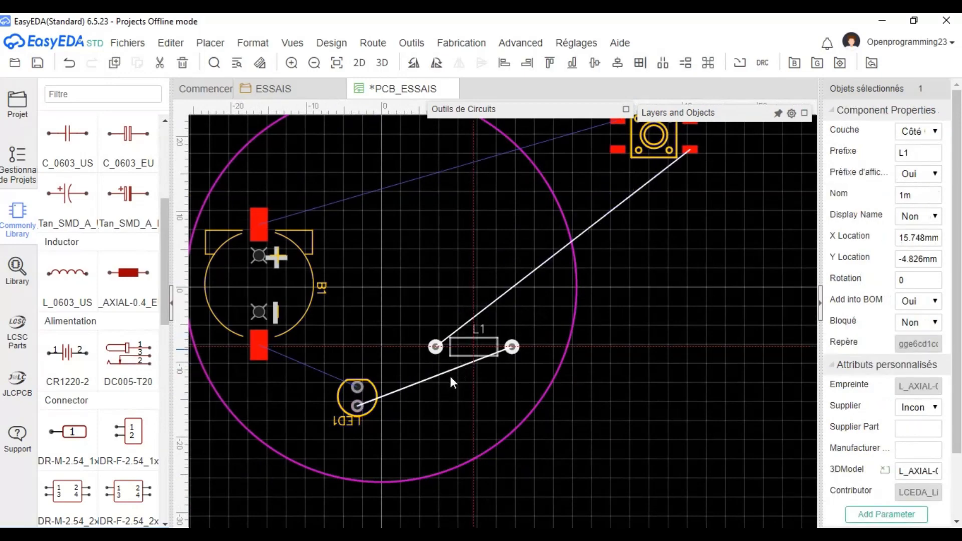
{"action": "key", "text": "ctrl+z"}
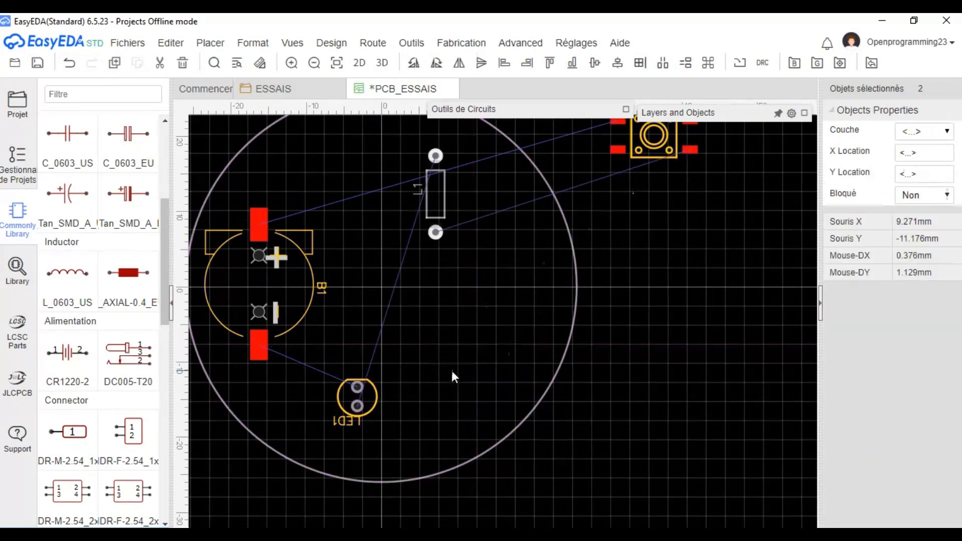
{"action": "left_click_drag", "start_coordinate": [431, 208], "coordinate": [444, 257]}
{"action": "key", "text": "ctrl+z"}
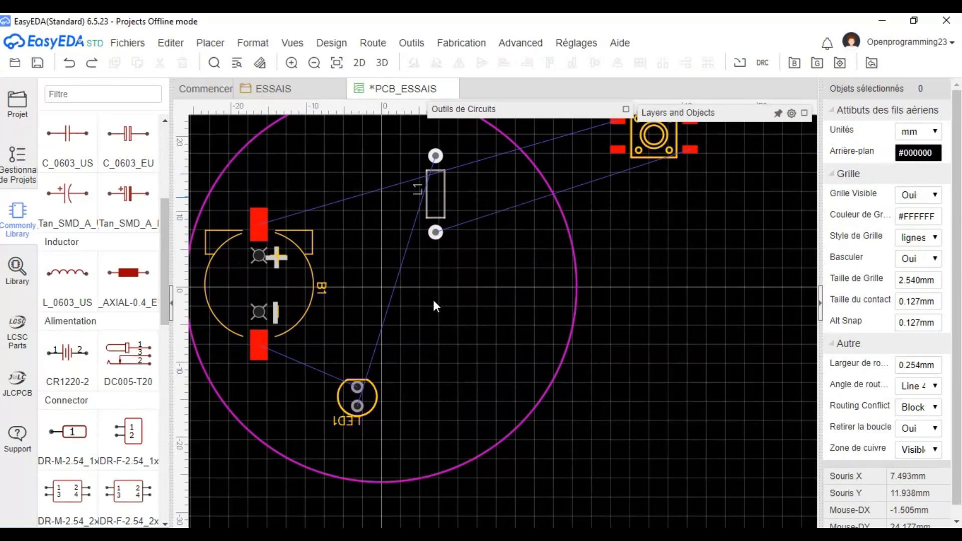
- Place inductor L1 upright beside LED1 at about X 6.6 mm, Y -9.3 mm, rotated to 270°
{"action": "left_click_drag", "start_coordinate": [435, 208], "coordinate": [431, 345]}
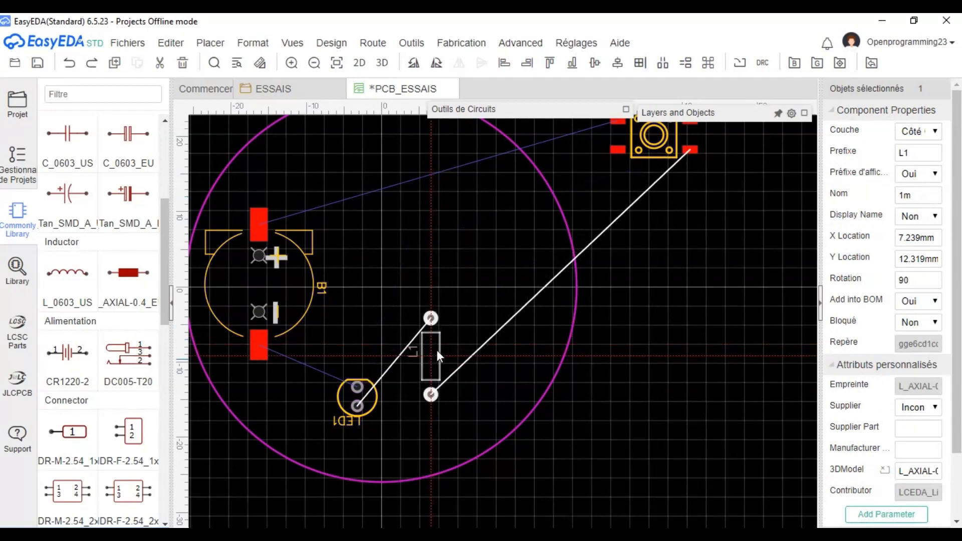
{"action": "key", "text": "space"}
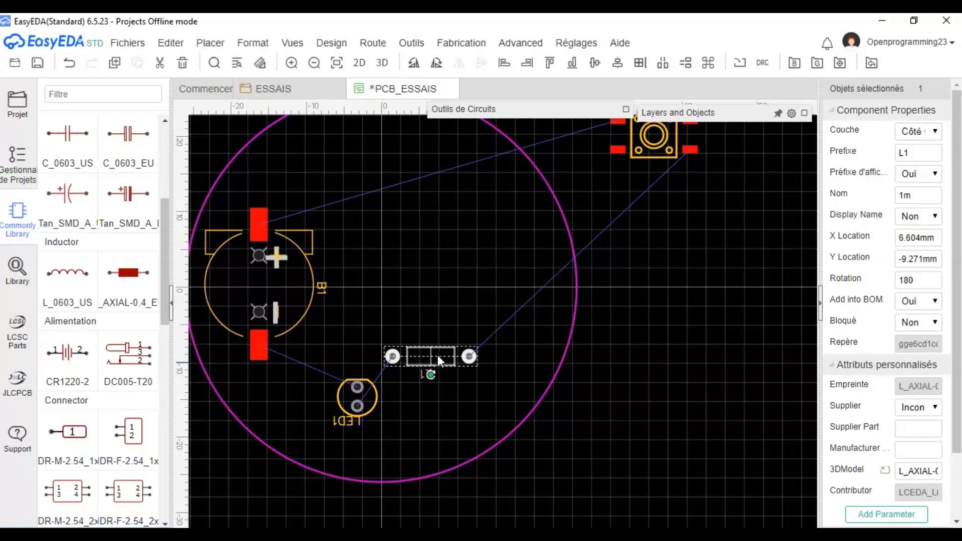
{"action": "key", "text": "space"}
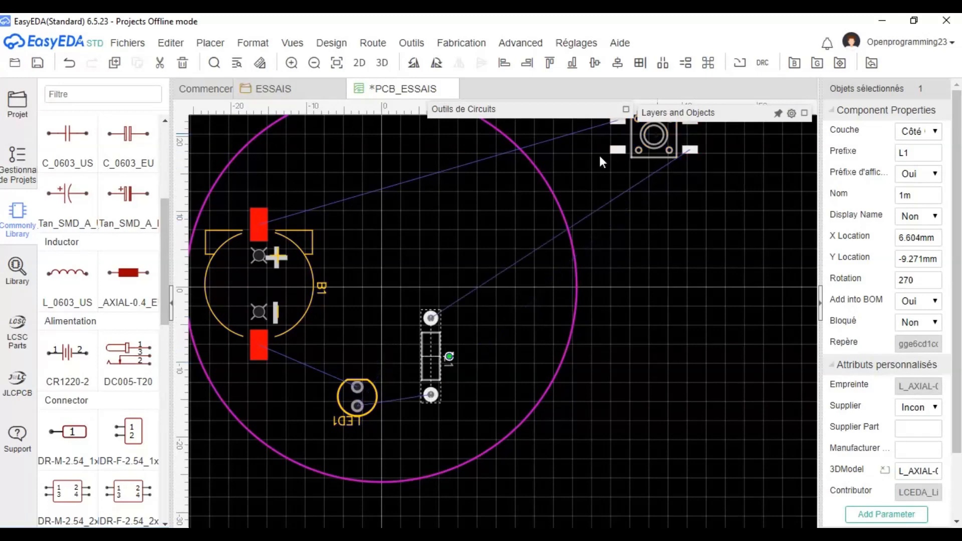
- Move push button KEY1 into the outline above L1 and position LED1, rotated to 270°, level with L1's lower pad
{"action": "left_click_drag", "start_coordinate": [654, 134], "coordinate": [414, 244]}
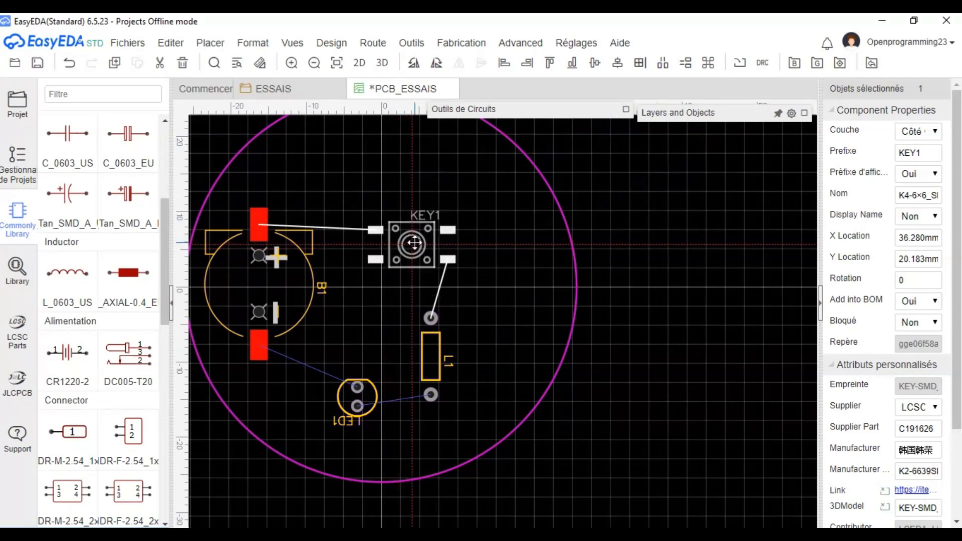
{"action": "left_click_drag", "start_coordinate": [414, 243], "coordinate": [407, 231]}
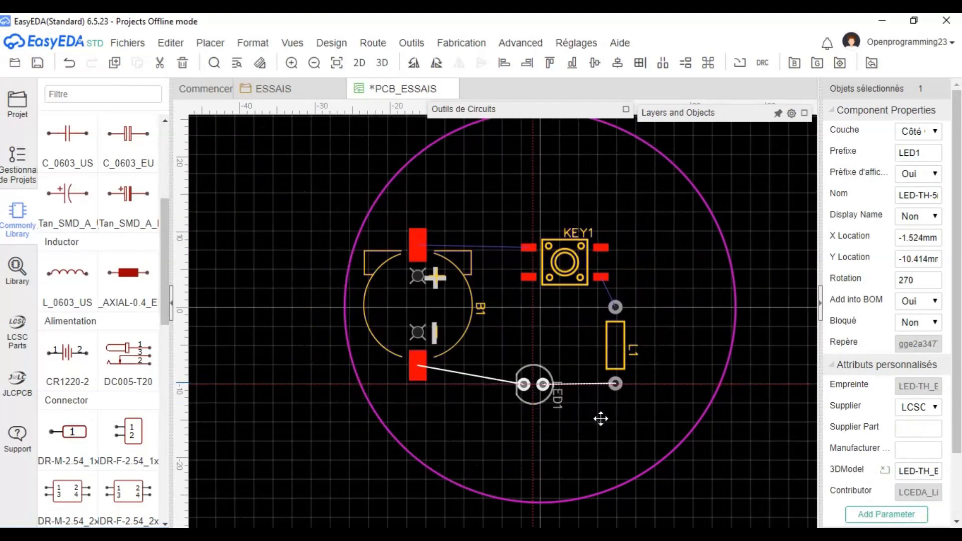
{"action": "left_click_drag", "start_coordinate": [600, 419], "coordinate": [627, 416]}
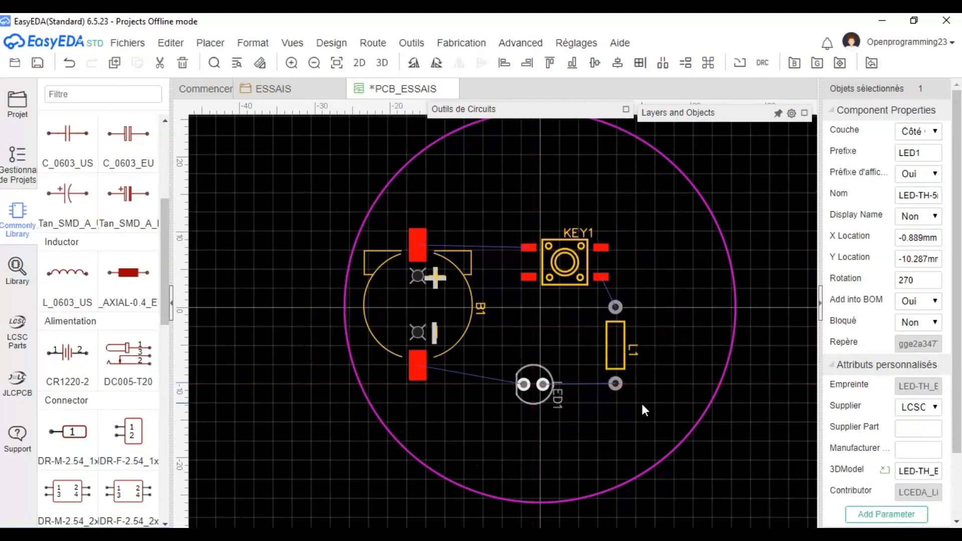
{"action": "left_click_drag", "start_coordinate": [369, 232], "coordinate": [344, 206]}
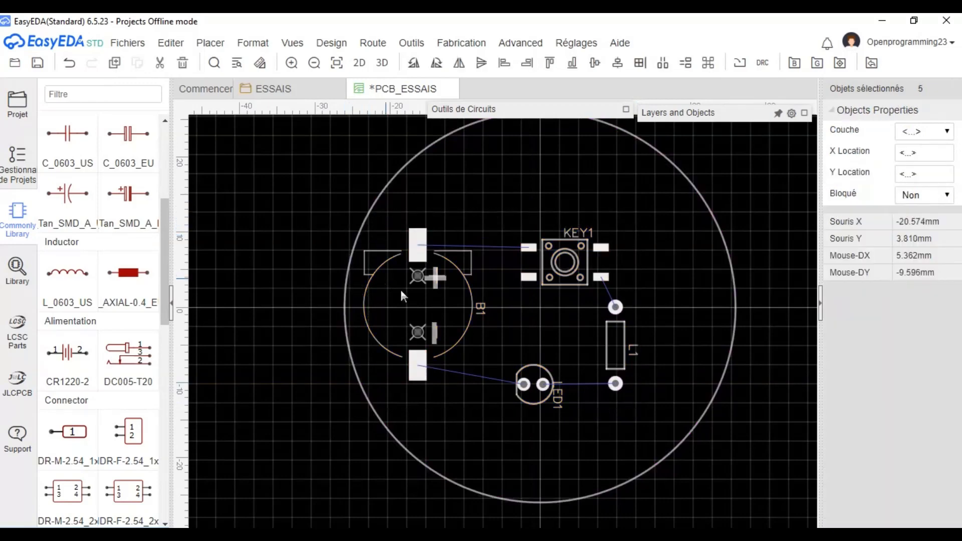
{"action": "left_click_drag", "start_coordinate": [428, 292], "coordinate": [451, 296]}
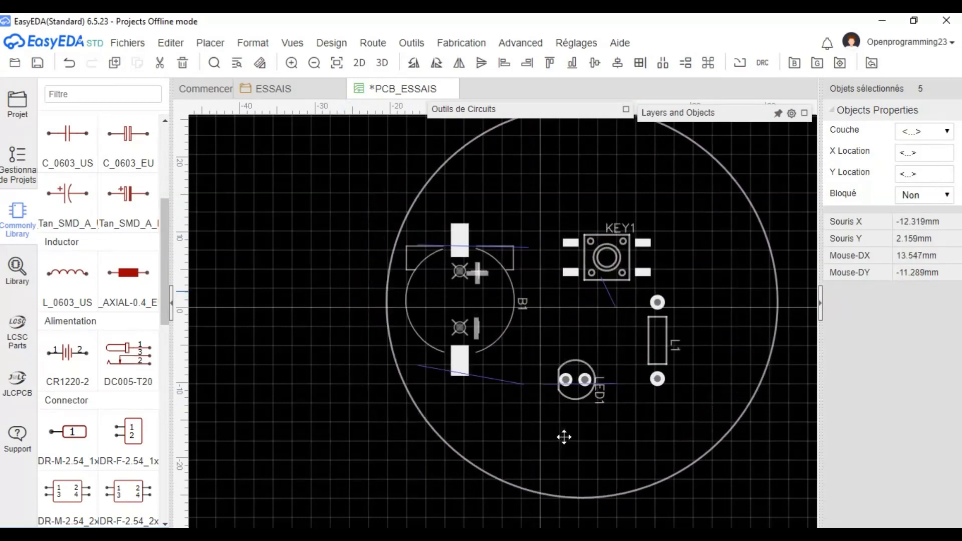
{"action": "left_click", "coordinate": [565, 437]}
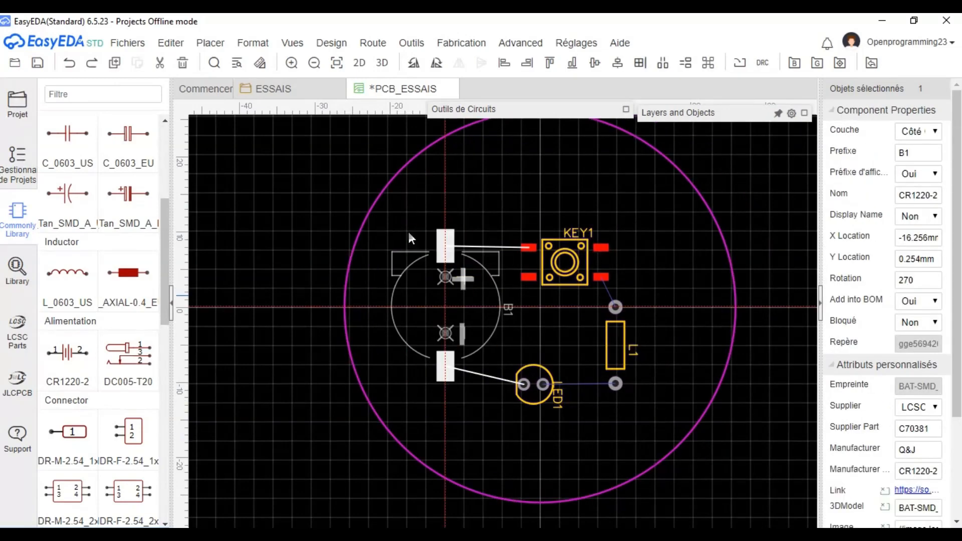
- Select B1, KEY1, L1 and LED1 together and shift the group slightly to the right within the circular outline
{"action": "left_click", "coordinate": [409, 200]}
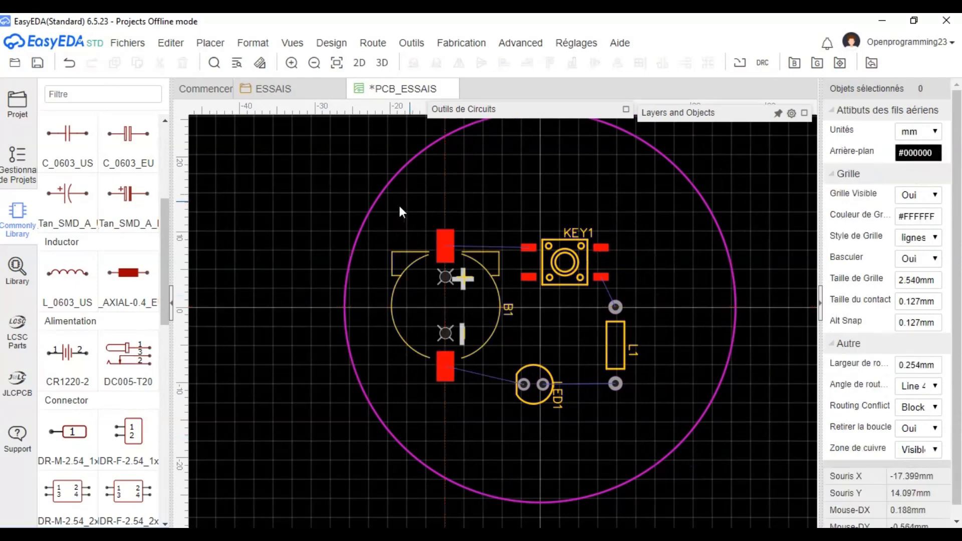
{"action": "left_click_drag", "start_coordinate": [382, 211], "coordinate": [653, 420]}
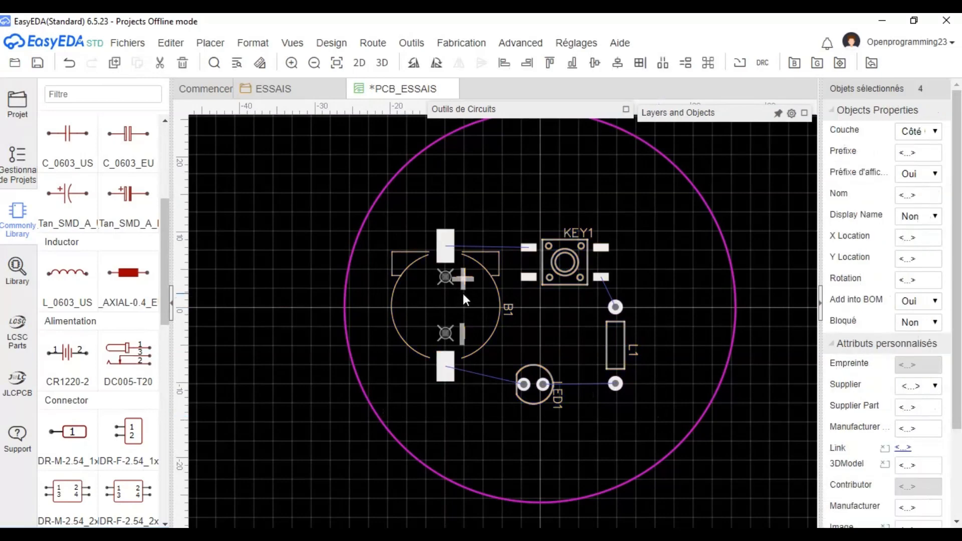
{"action": "left_click_drag", "start_coordinate": [478, 292], "coordinate": [494, 295]}
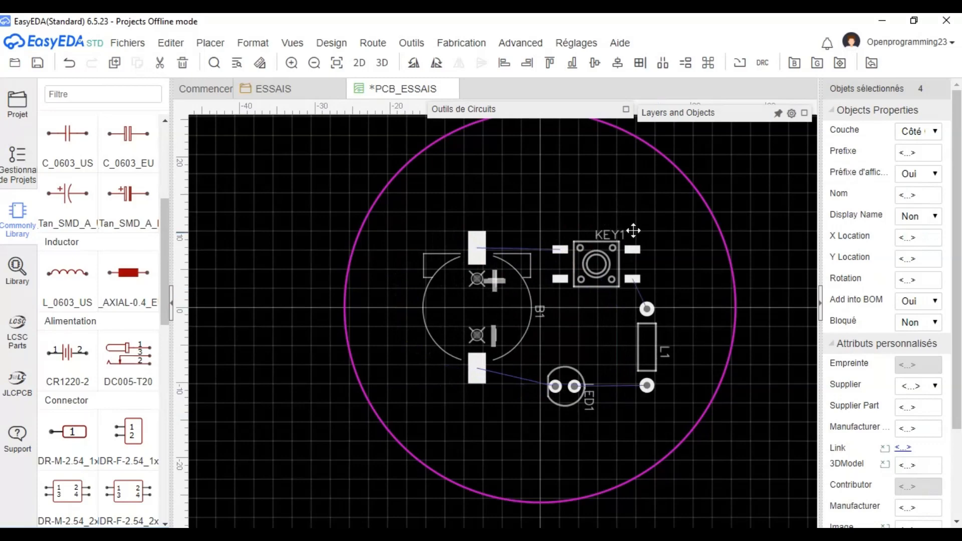
{"action": "left_click", "coordinate": [541, 196]}
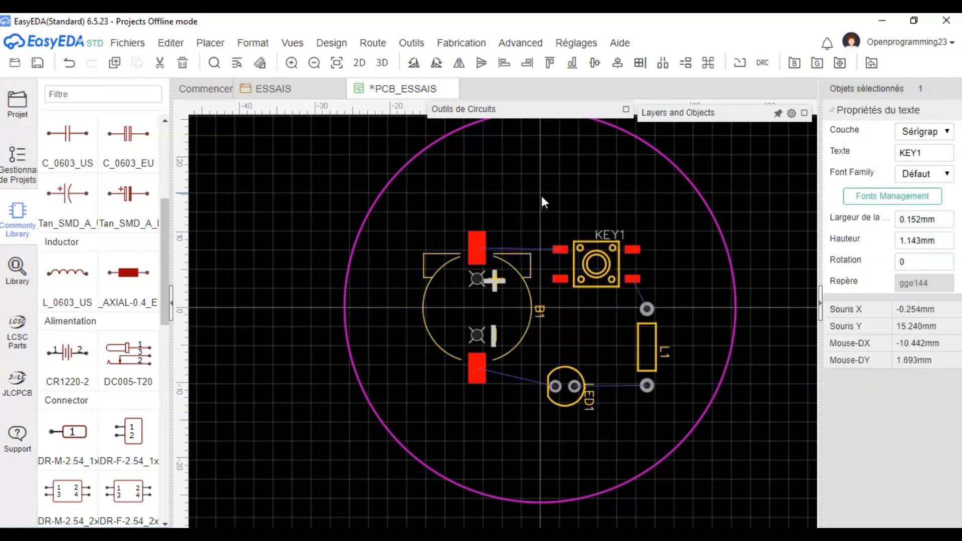
- Shrink the circular board outline around the components to a radius of about 18.8 mm
{"action": "scroll", "coordinate": [541, 195], "scroll_direction": "down", "scroll_amount": 1}
{"action": "scroll", "coordinate": [541, 196], "scroll_direction": "down", "scroll_amount": 1}
{"action": "scroll", "coordinate": [560, 173], "scroll_direction": "up", "scroll_amount": 1}
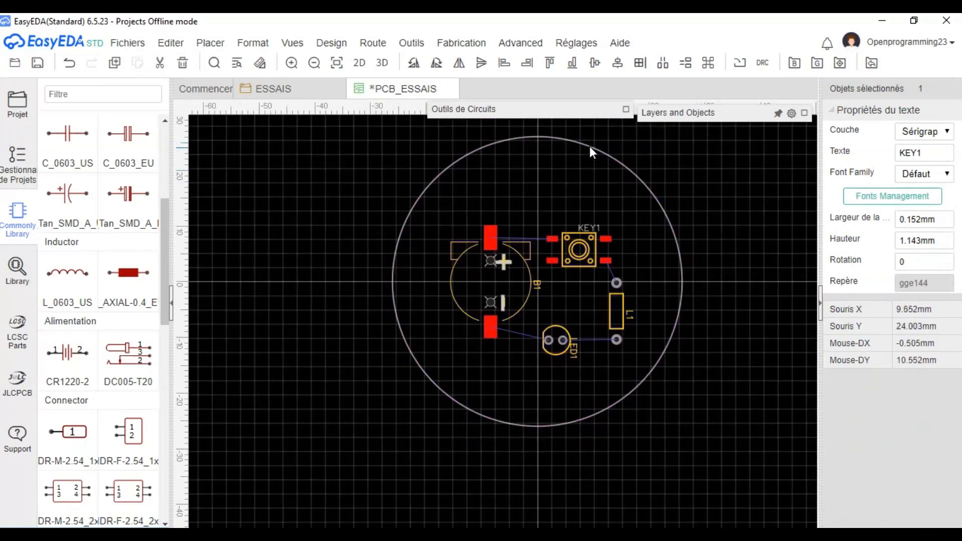
{"action": "left_click", "coordinate": [618, 400]}
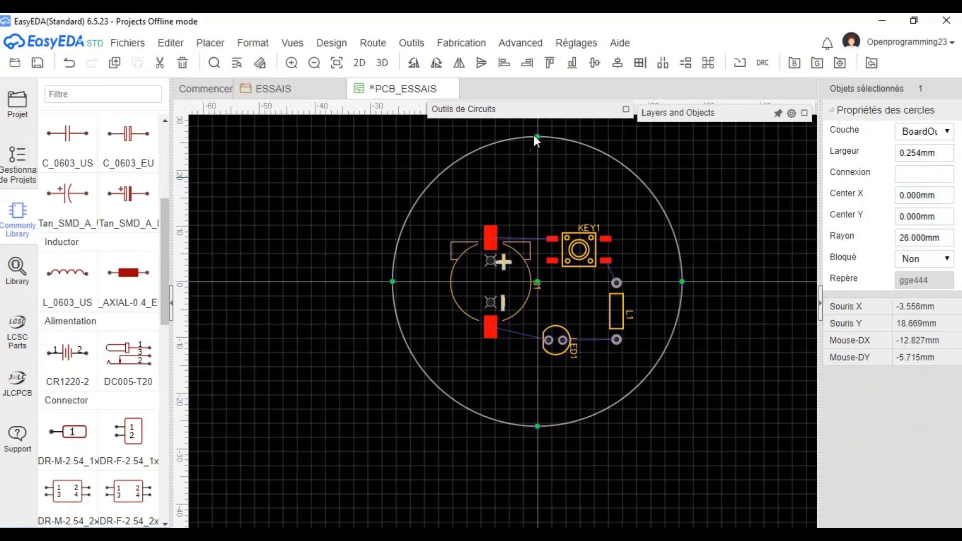
{"action": "left_click_drag", "start_coordinate": [540, 137], "coordinate": [591, 187]}
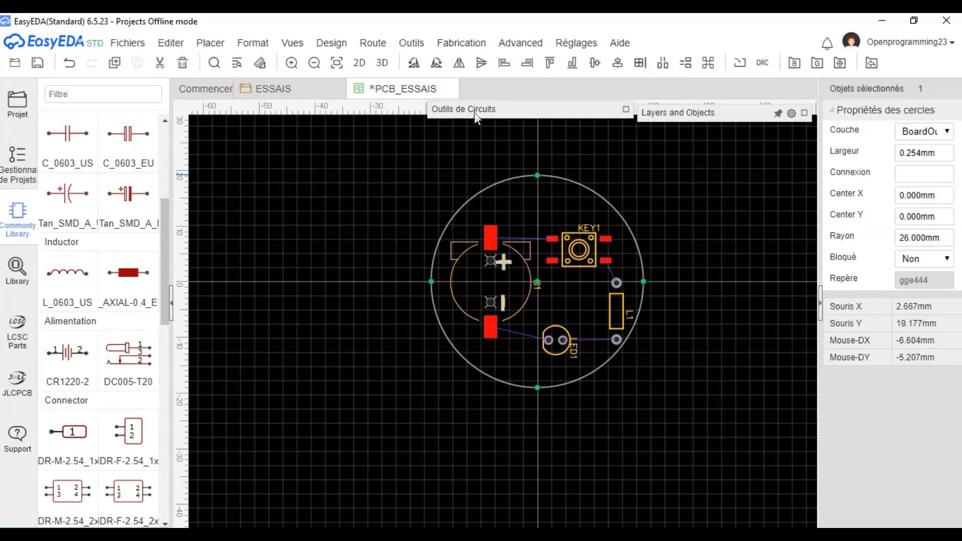
{"action": "left_click", "coordinate": [630, 113]}
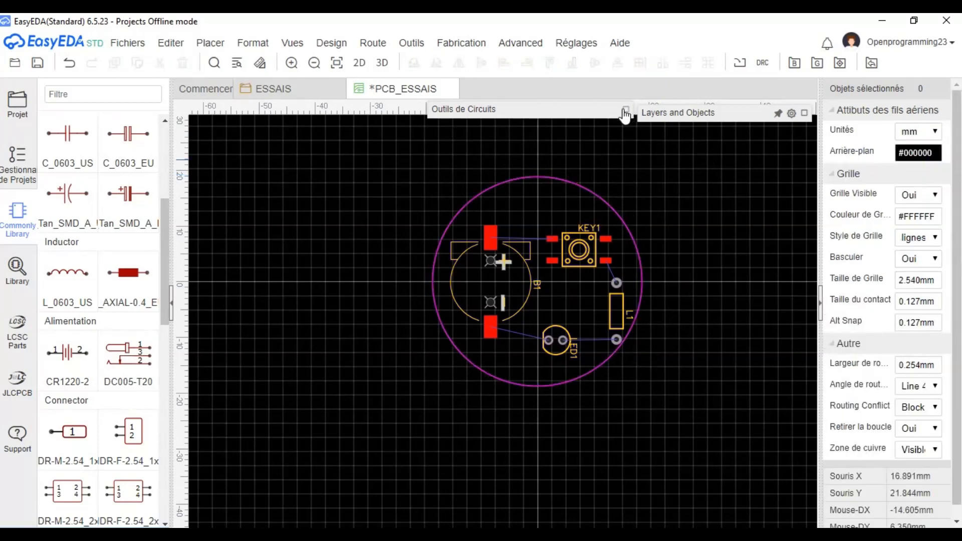
- Place a text label inside the board outline, just above the battery's upper pad
{"action": "left_click", "coordinate": [522, 111]}
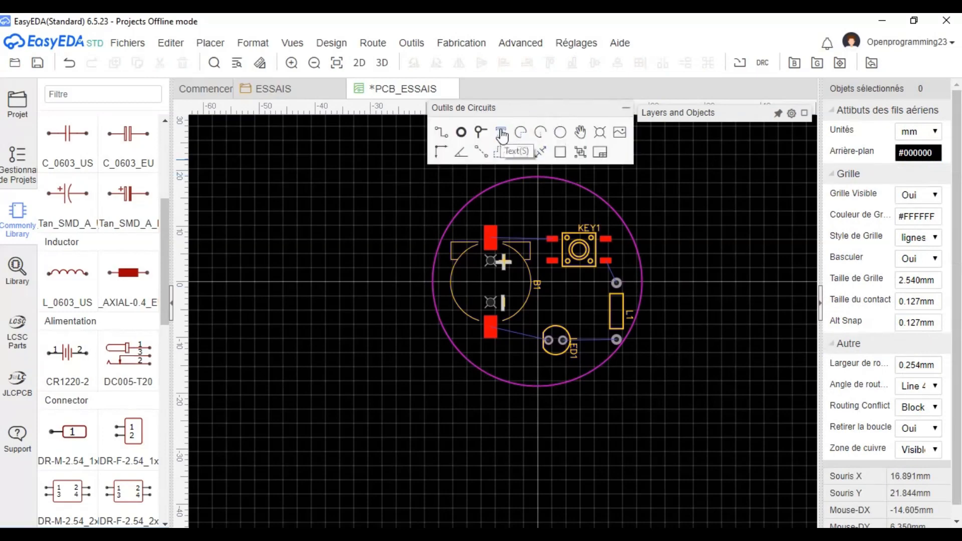
{"action": "left_click", "coordinate": [503, 134]}
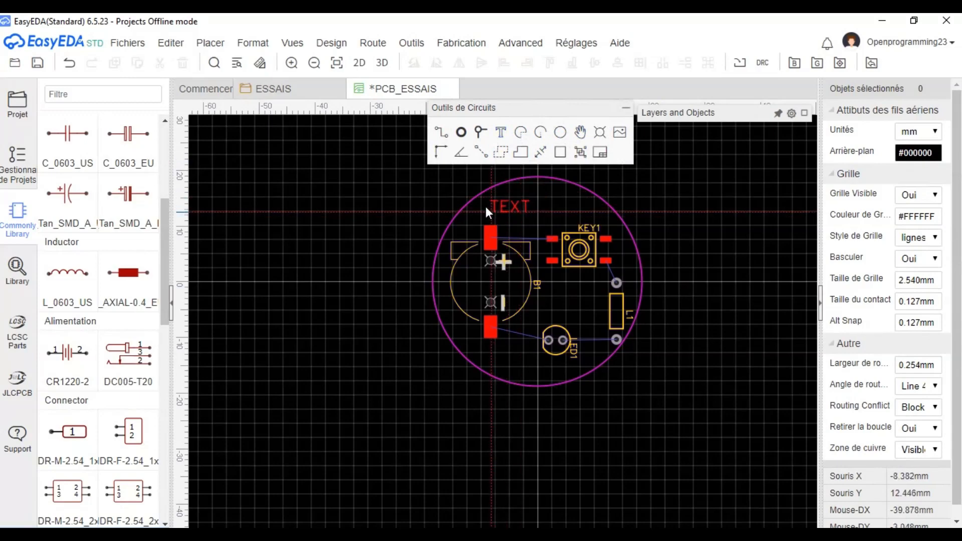
{"action": "left_click", "coordinate": [490, 211]}
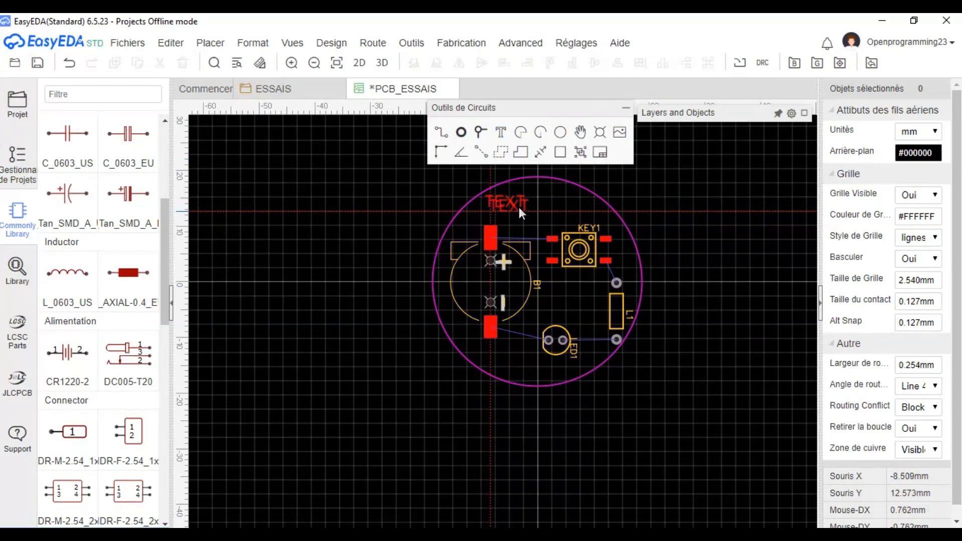
{"action": "key", "text": "Escape"}
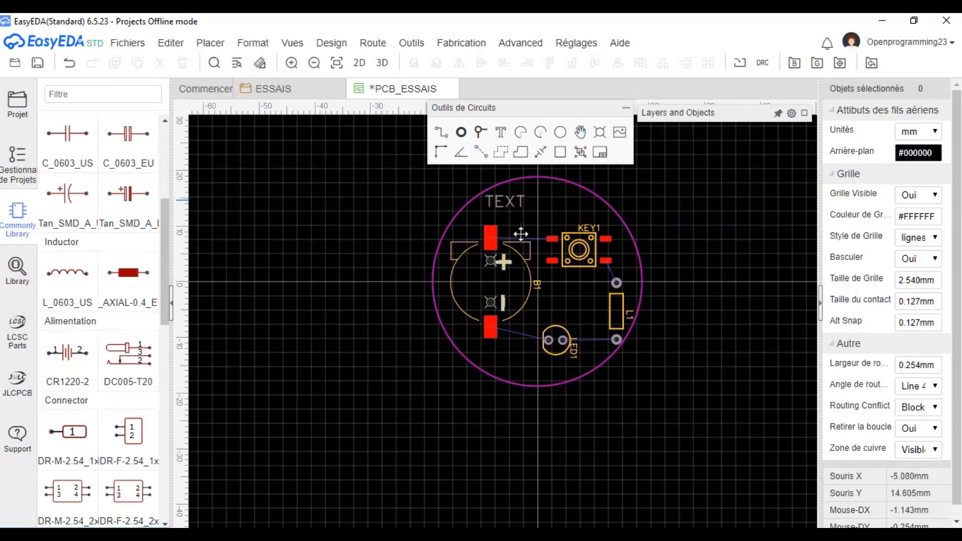
- Change the label's text to OPENPROGRAMMING and centre it above the battery and push button
{"action": "double_click", "coordinate": [513, 196]}
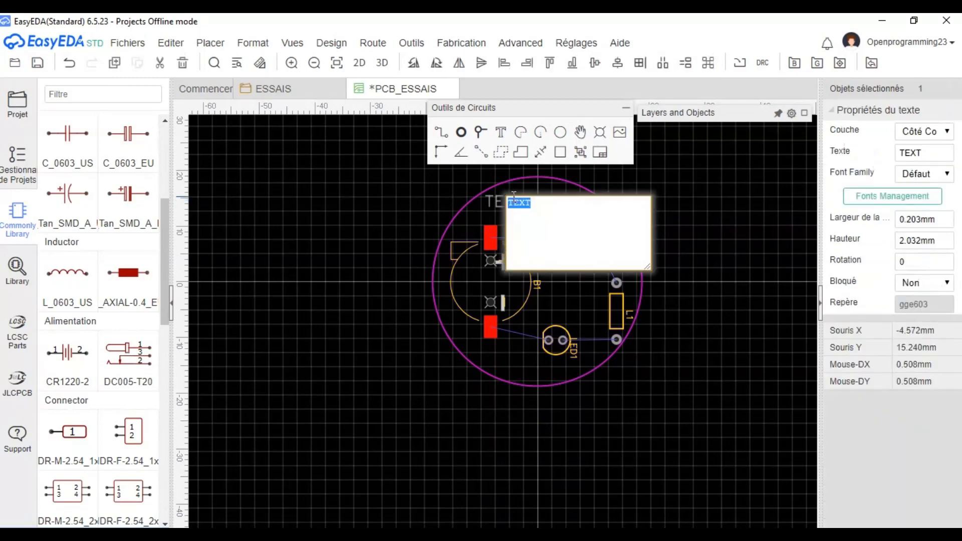
{"action": "left_click", "coordinate": [543, 213]}
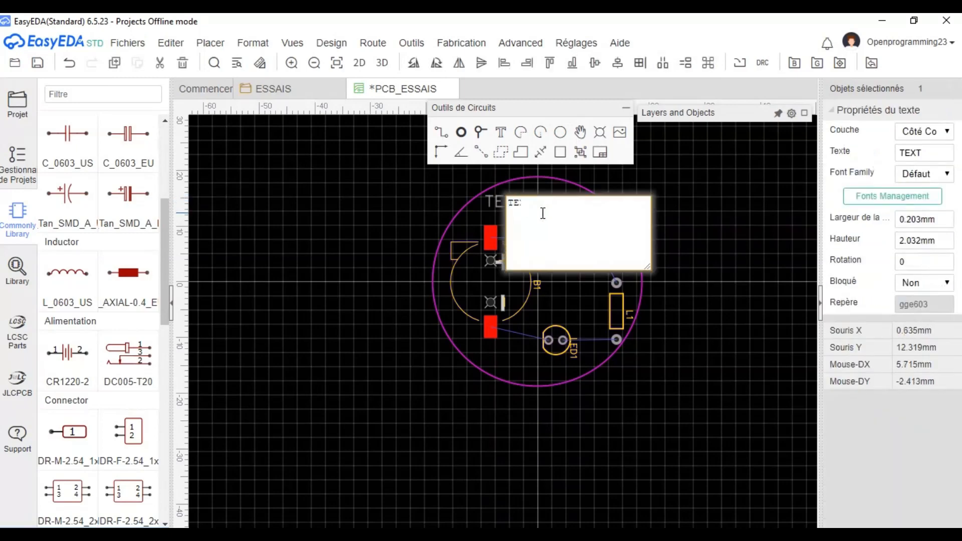
{"action": "type", "text": "OPENPROGRAMMING"}
{"action": "key", "text": "Return"}
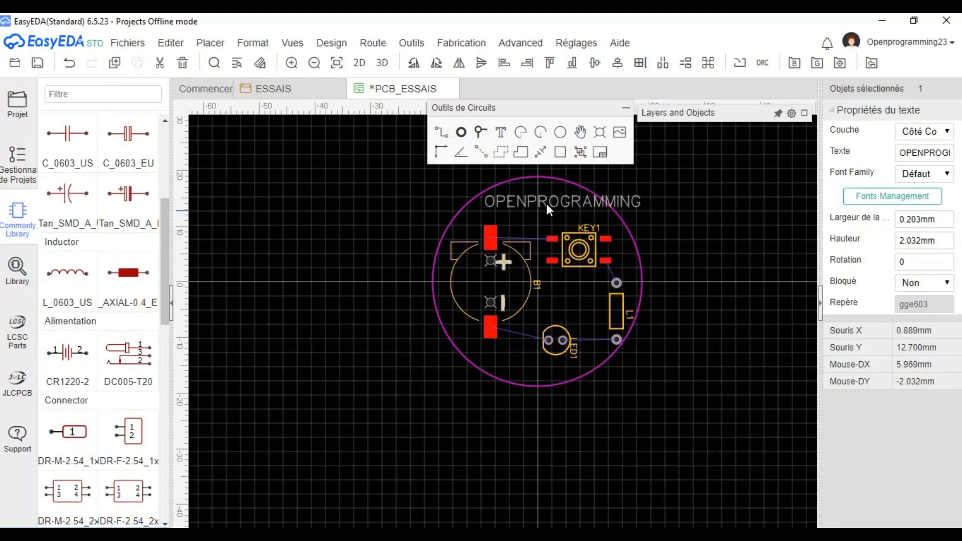
{"action": "left_click_drag", "start_coordinate": [547, 203], "coordinate": [525, 214]}
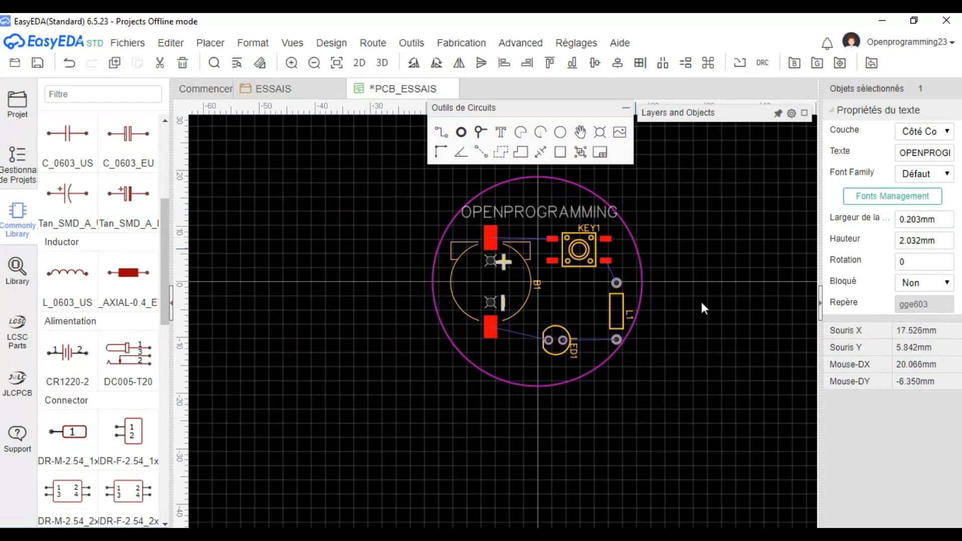
- Enlarge the circular board outline to a radius of about 19.9 mm so it encloses the text label
{"action": "left_click", "coordinate": [566, 375]}
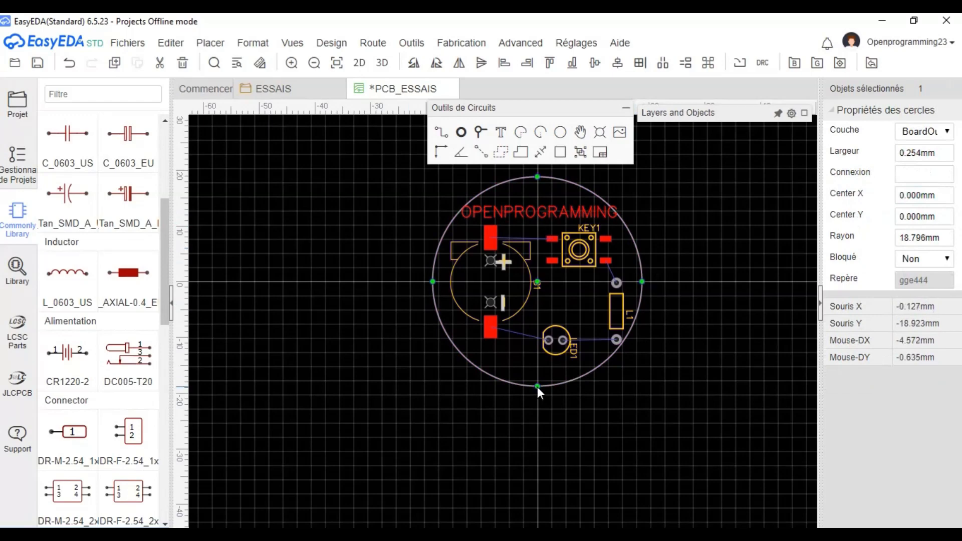
{"action": "left_click_drag", "start_coordinate": [537, 386], "coordinate": [539, 396]}
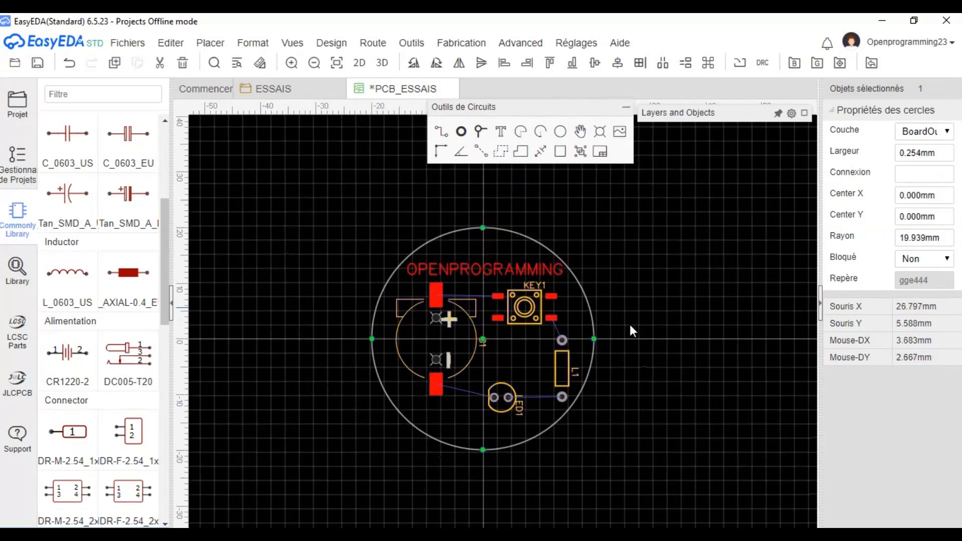
{"action": "left_click", "coordinate": [630, 325]}
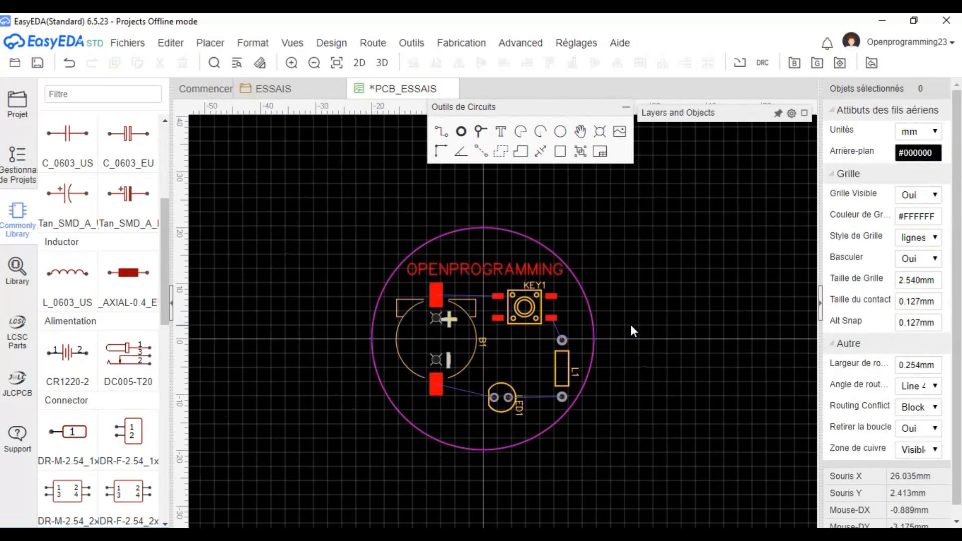
- Start a track from the battery's upper pad toward KEY1 and set the track width to 0.5 mm
{"action": "scroll", "coordinate": [630, 326], "scroll_direction": "up", "scroll_amount": 1}
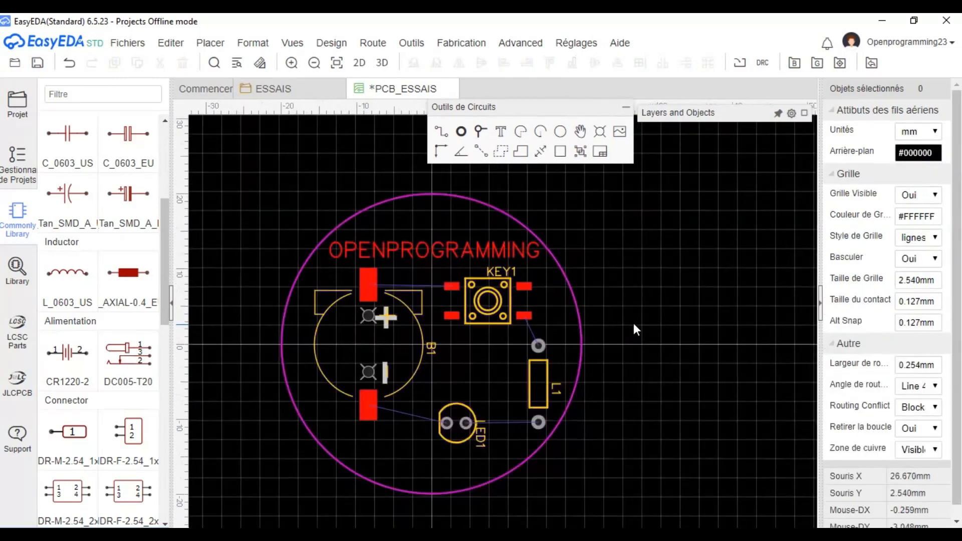
{"action": "left_click", "coordinate": [443, 132]}
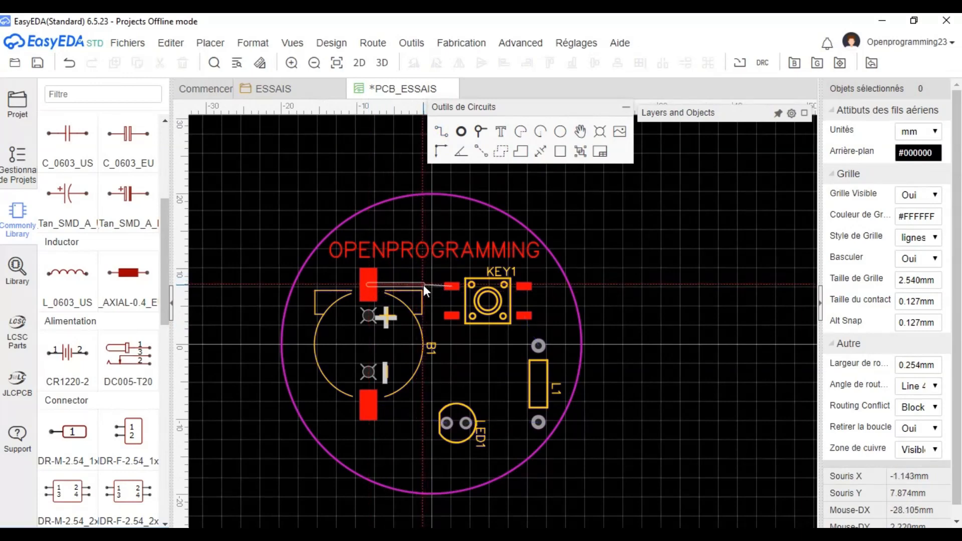
{"action": "key", "text": "Tab"}
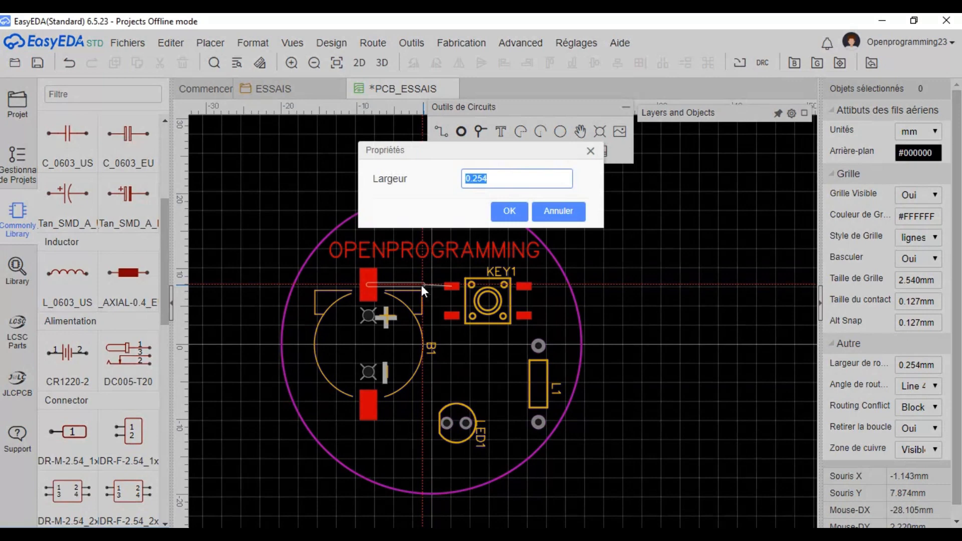
{"action": "key", "text": "Right"}
{"action": "key", "text": "BackSpace"}
{"action": "key", "text": "BackSpace"}
{"action": "key", "text": "BackSpace"}
{"action": "type", "text": "5"}
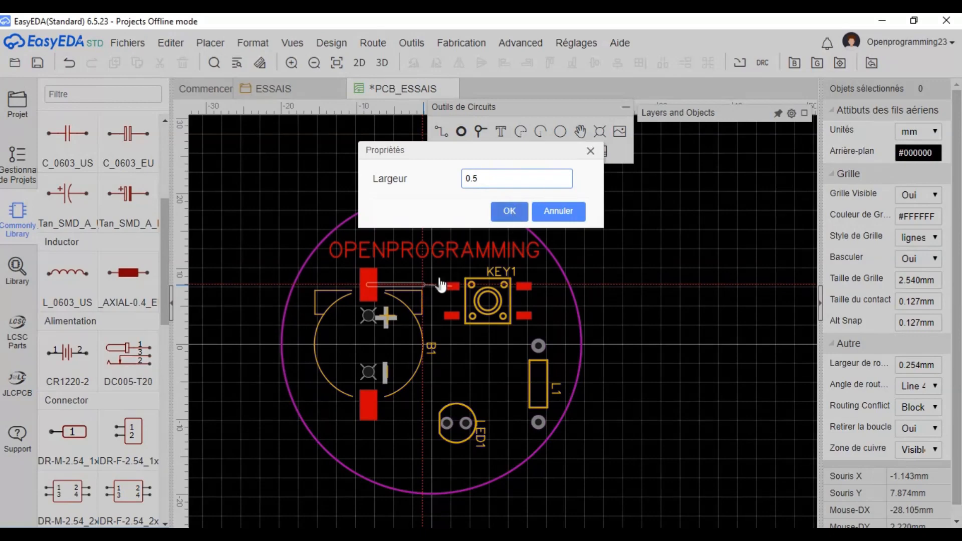
{"action": "key", "text": "Return"}
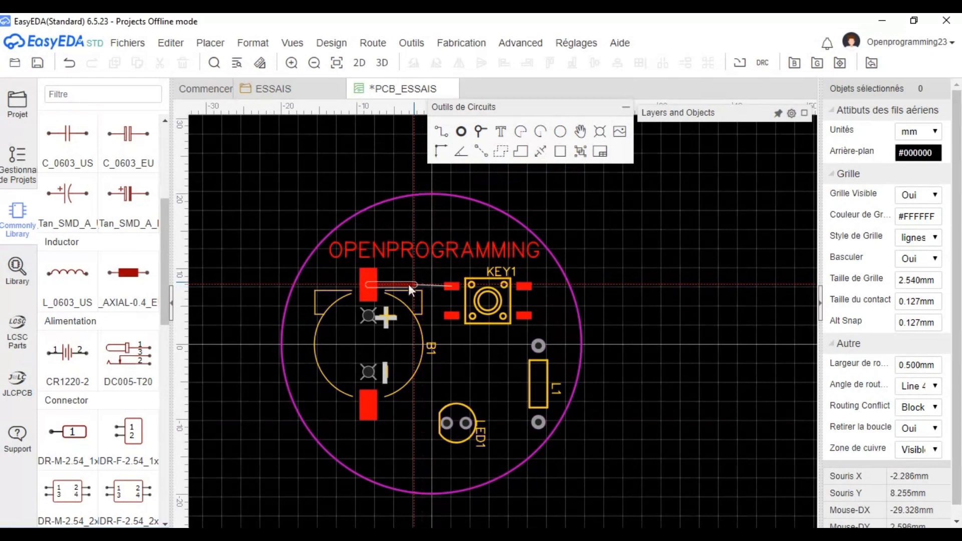
- Route the track to KEY1's VCC pad and end the routing there
{"action": "left_click", "coordinate": [450, 285]}
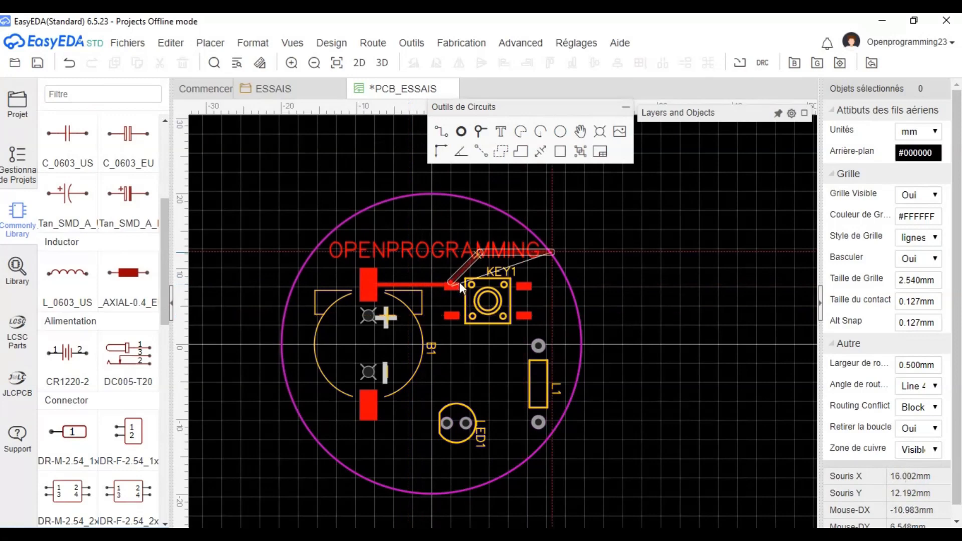
{"action": "scroll", "coordinate": [458, 281], "scroll_direction": "up", "scroll_amount": 1}
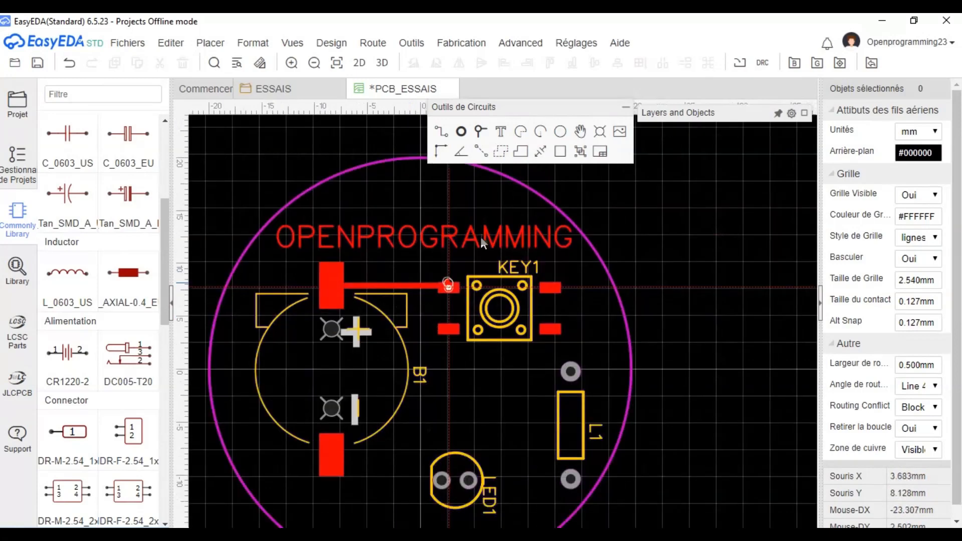
{"action": "scroll", "coordinate": [480, 237], "scroll_direction": "up", "scroll_amount": 1}
{"action": "scroll", "coordinate": [531, 230], "scroll_direction": "up", "scroll_amount": 3}
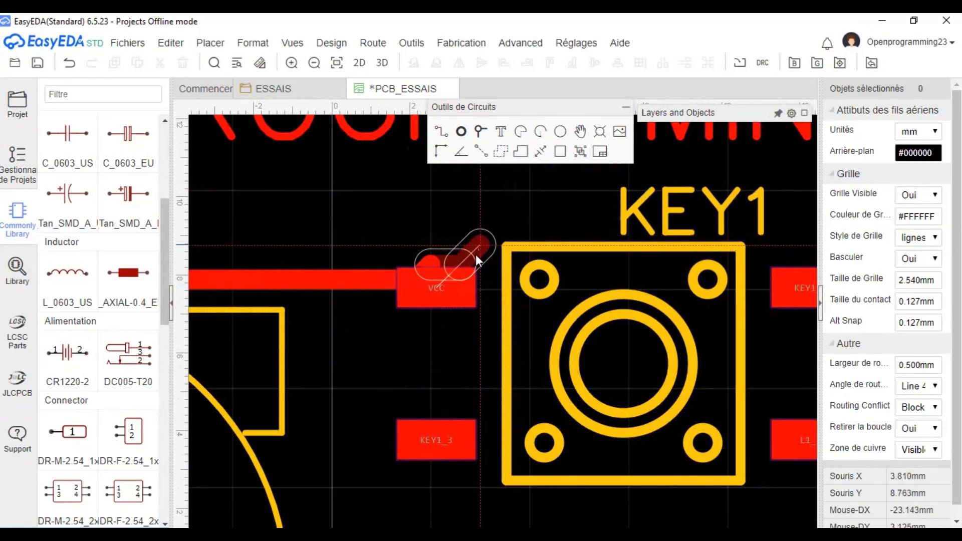
{"action": "key", "text": "Escape"}
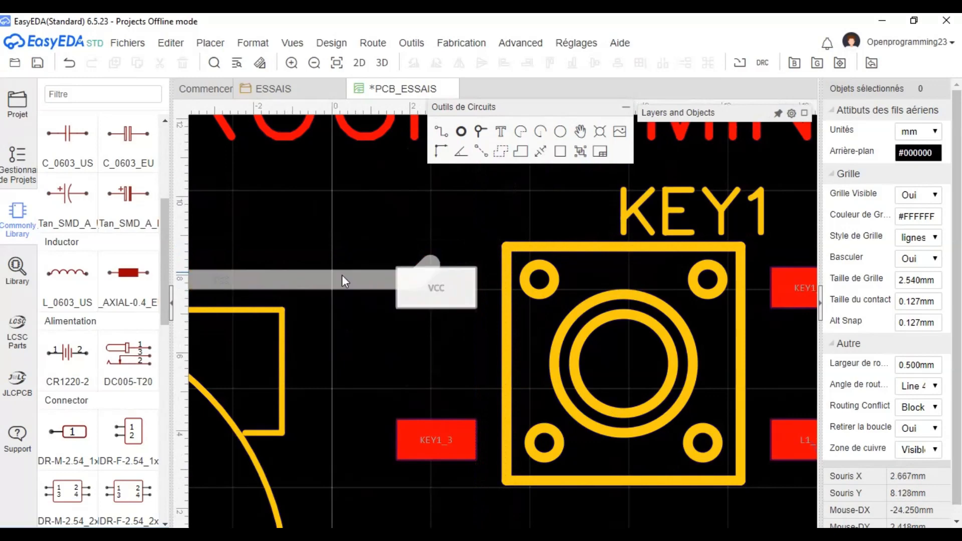
- Delete the VCC track between the battery's upper pad and KEY1
{"action": "scroll", "coordinate": [348, 278], "scroll_direction": "down", "scroll_amount": 3}
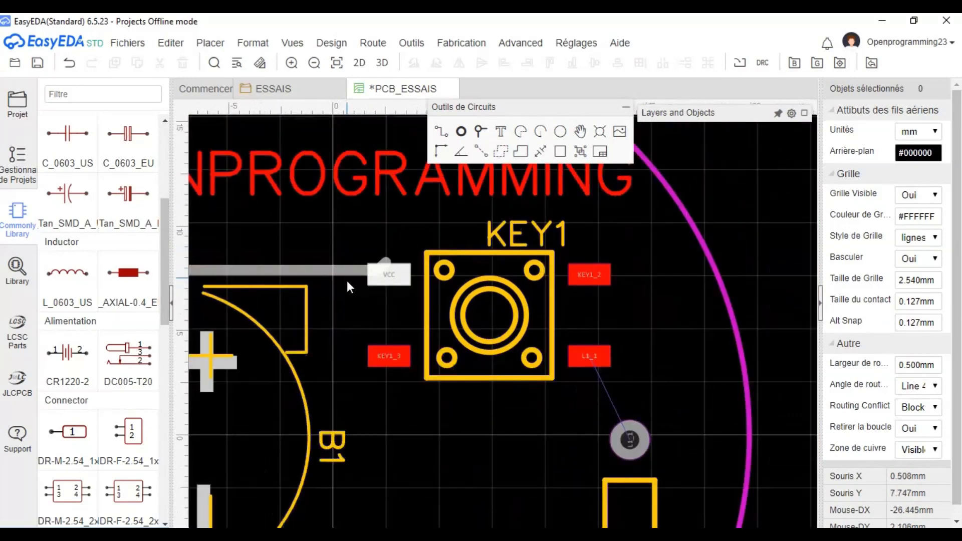
{"action": "scroll", "coordinate": [339, 276], "scroll_direction": "down", "scroll_amount": 2}
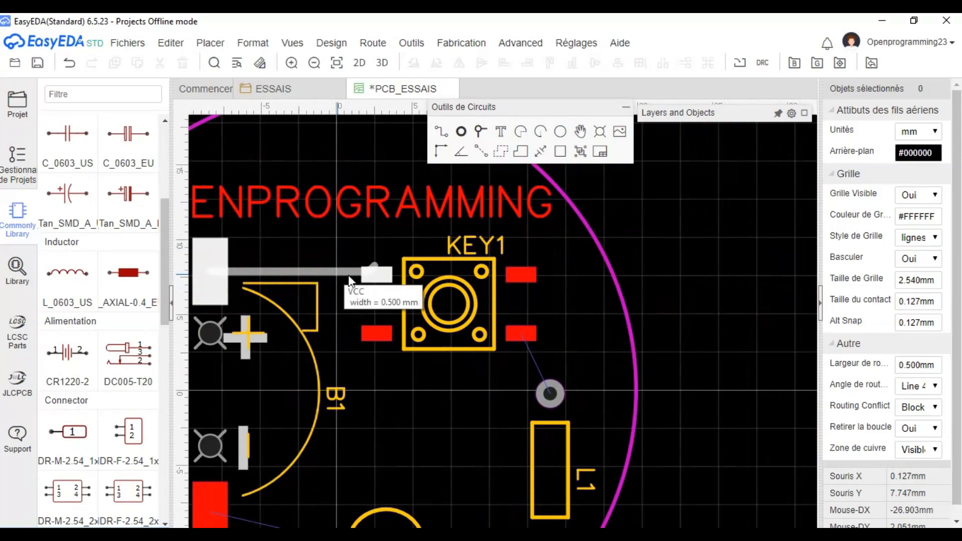
{"action": "left_click", "coordinate": [349, 275]}
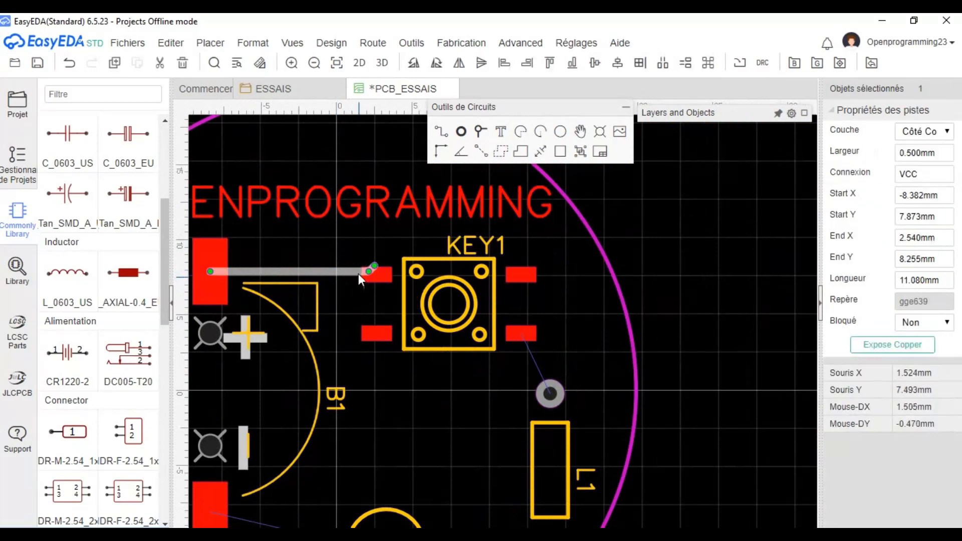
{"action": "key", "text": "Delete"}
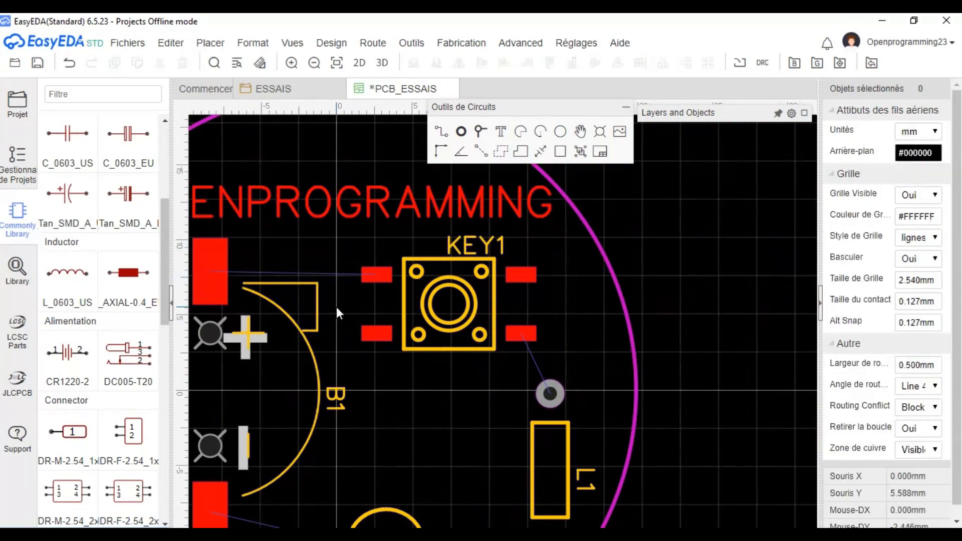
- Route a 0.5 mm track from the battery's upper pad to KEY1's upper-left pad
{"action": "right_click_drag", "start_coordinate": [335, 307], "coordinate": [501, 196]}
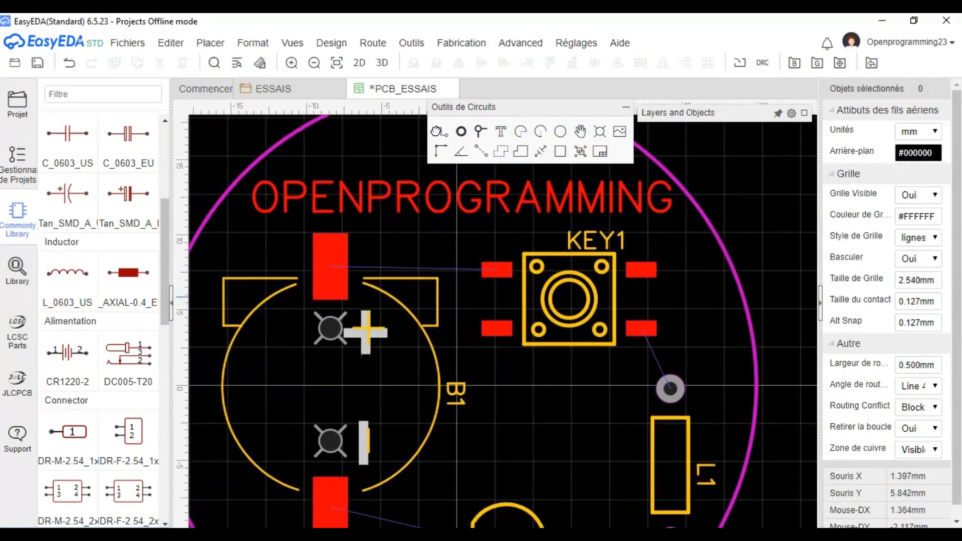
{"action": "left_click", "coordinate": [439, 131]}
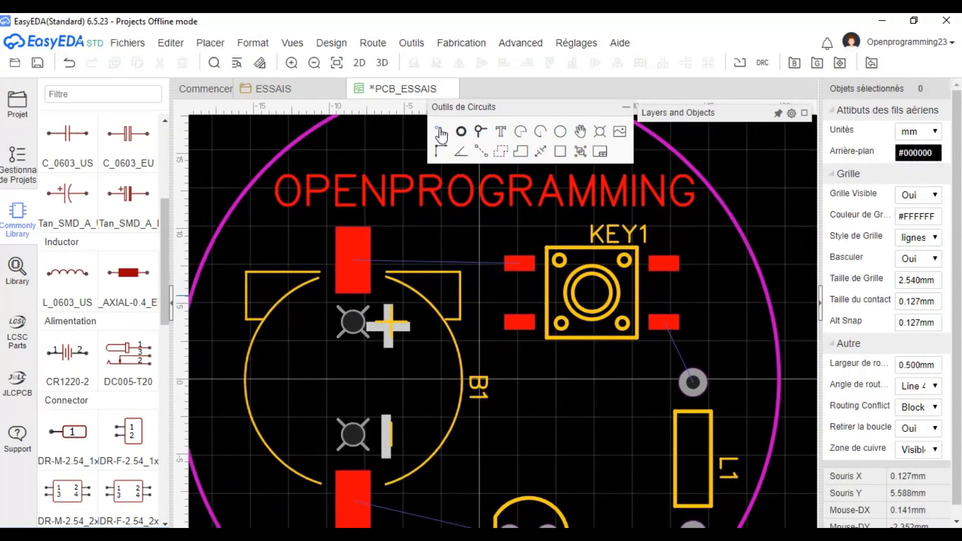
{"action": "left_click", "coordinate": [352, 259]}
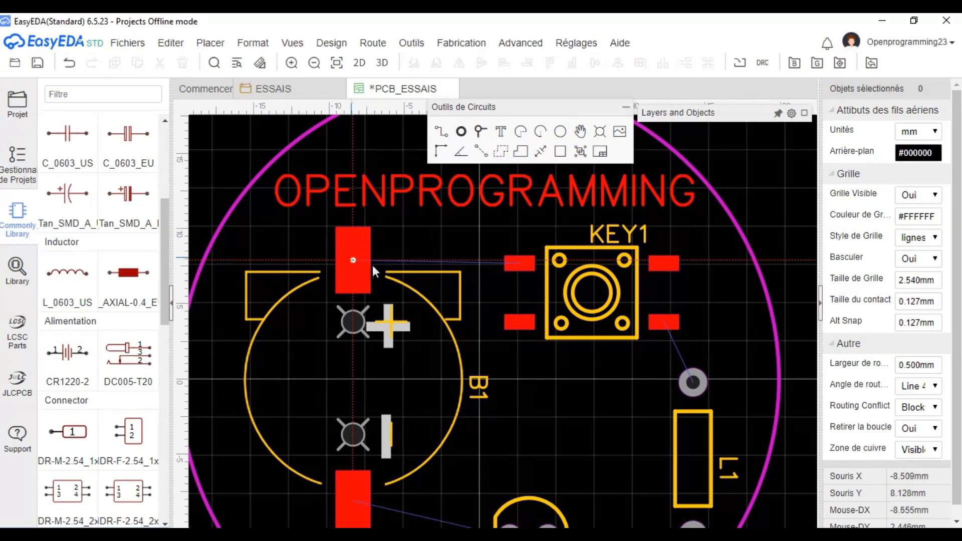
{"action": "left_click", "coordinate": [518, 261]}
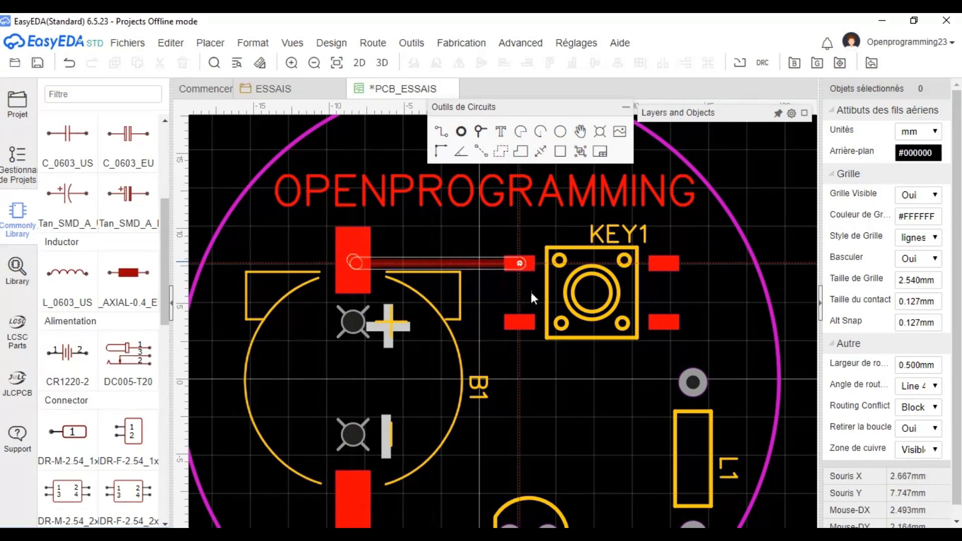
- Route a 0.5 mm track from KEY1's lower-right pad to L1's upper pad
{"action": "left_click", "coordinate": [663, 320]}
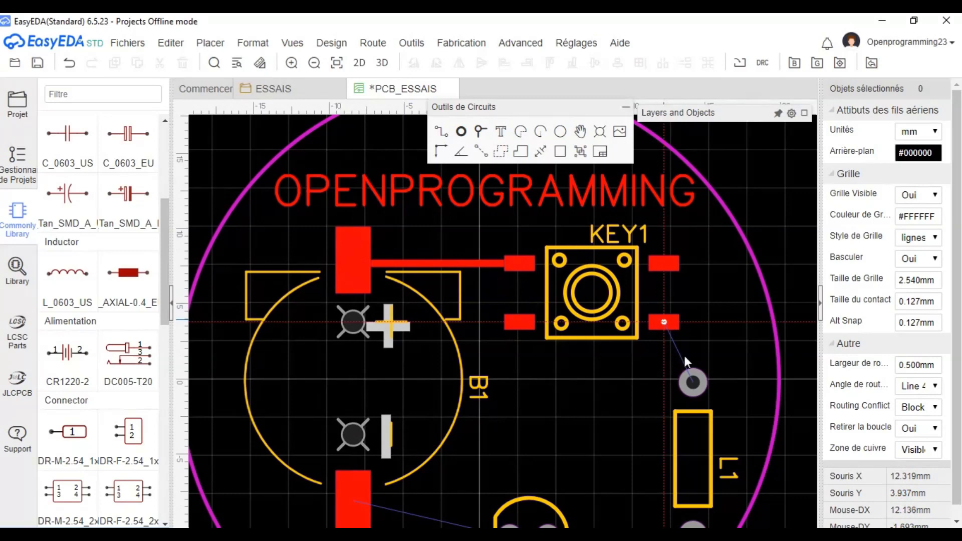
{"action": "left_click", "coordinate": [694, 383]}
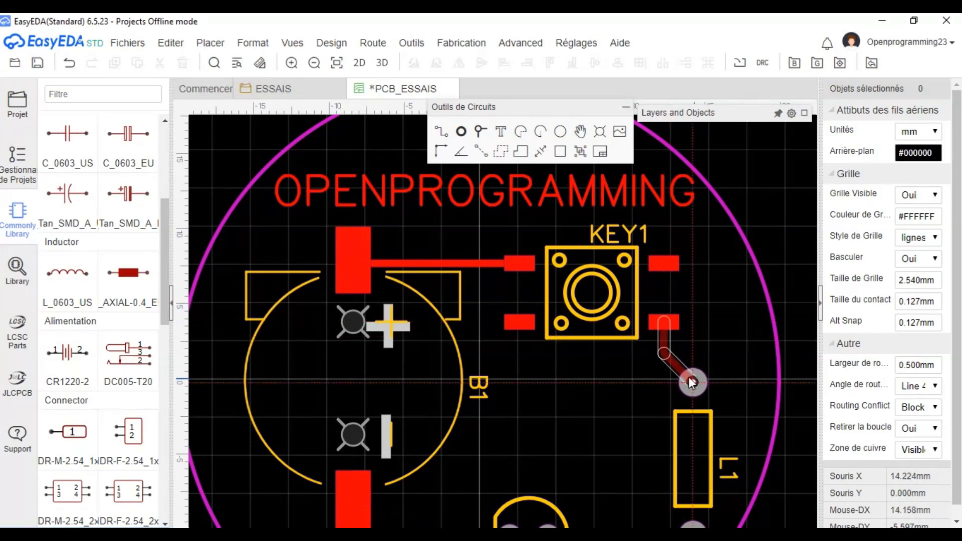
{"action": "scroll", "coordinate": [691, 381], "scroll_direction": "down", "scroll_amount": 3}
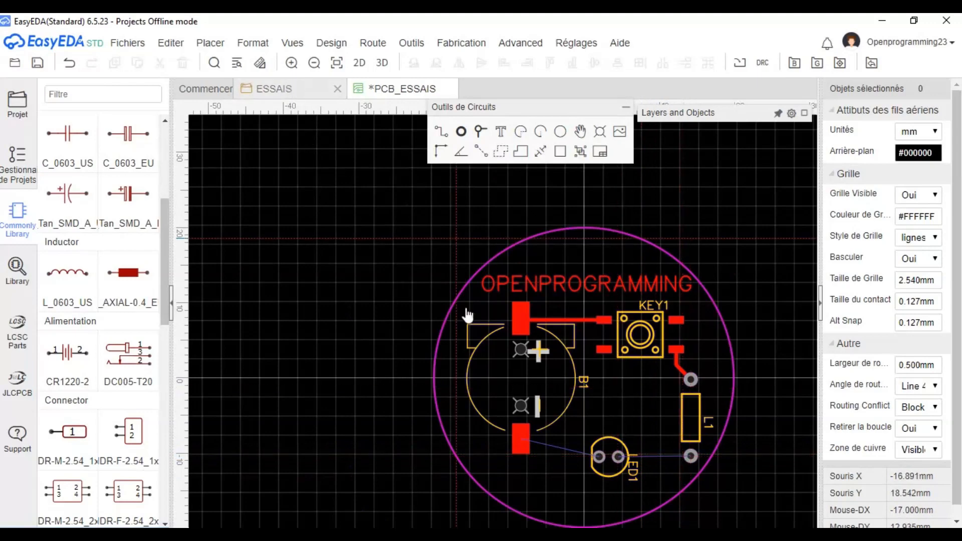
- Route 0.5 mm tracks from L1's lower pad to LED1's right pad and from LED1's left pad to the battery's lower pad
{"action": "left_click", "coordinate": [316, 95]}
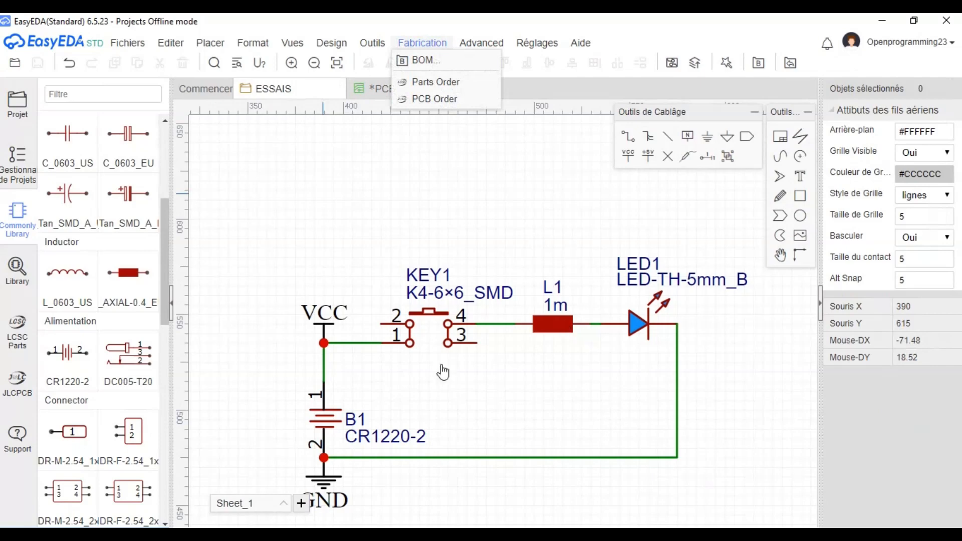
{"action": "left_click", "coordinate": [379, 89]}
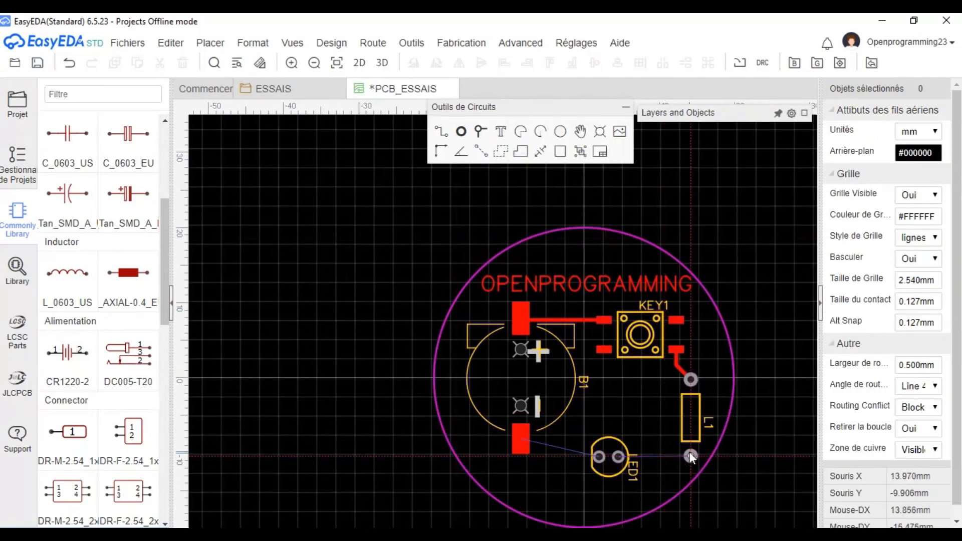
{"action": "left_click", "coordinate": [617, 457]}
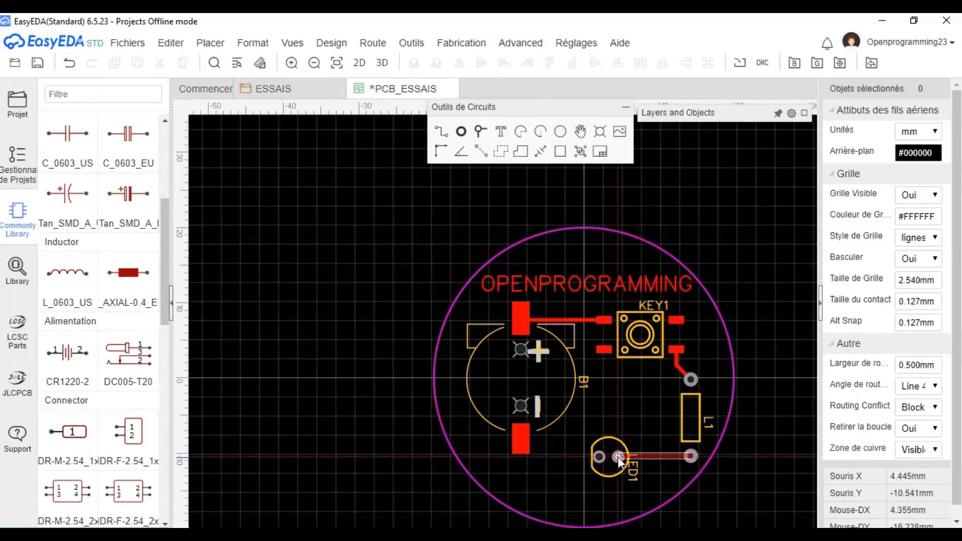
{"action": "right_click", "coordinate": [617, 457]}
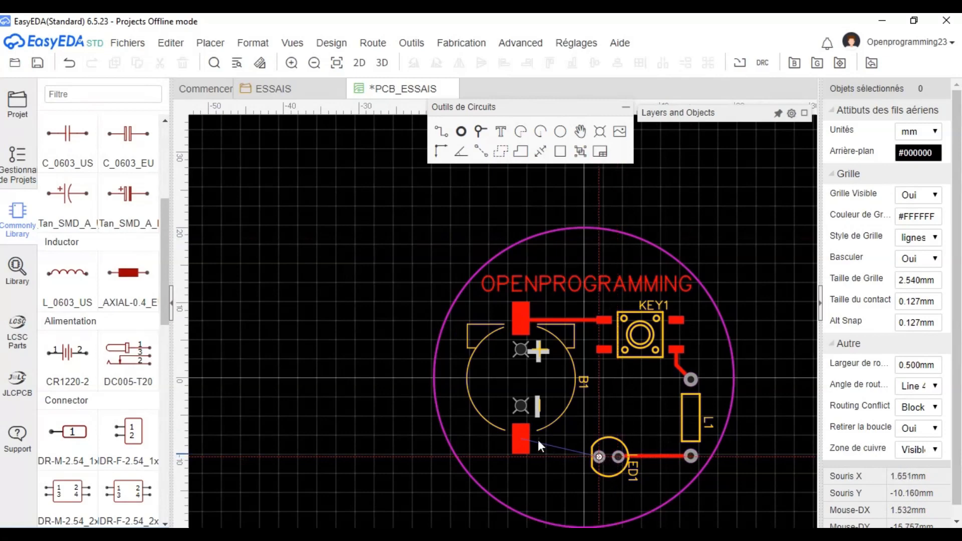
{"action": "left_click", "coordinate": [523, 435]}
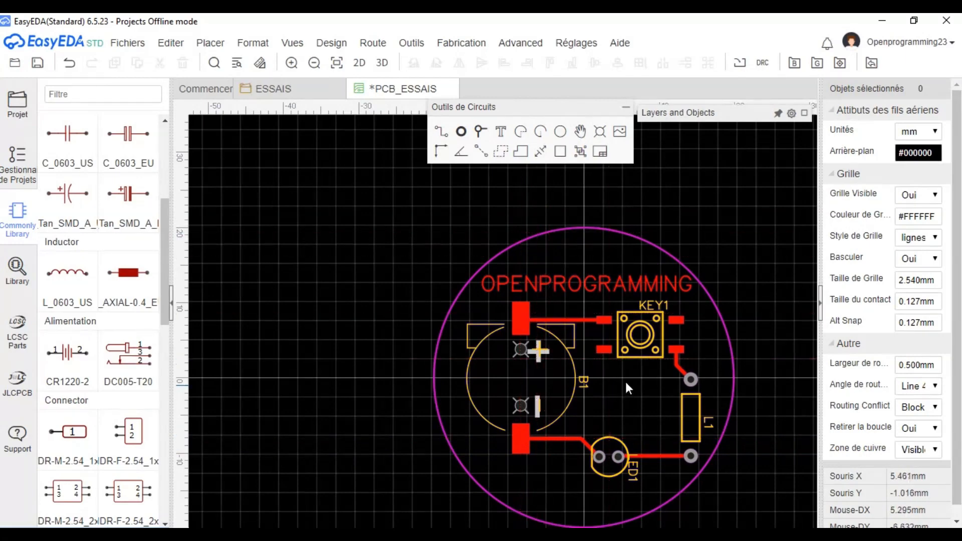
- Check the routed tracks across the whole board and save the PCB document
{"action": "scroll", "coordinate": [618, 383], "scroll_direction": "down", "scroll_amount": 1}
{"action": "scroll", "coordinate": [612, 380], "scroll_direction": "down", "scroll_amount": 1}
{"action": "right_click_drag", "start_coordinate": [592, 372], "coordinate": [554, 355]}
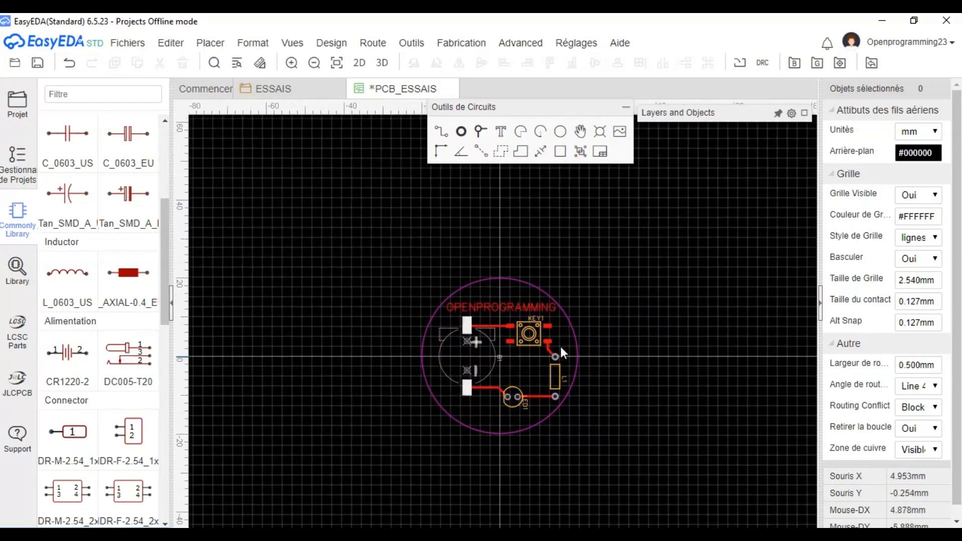
{"action": "scroll", "coordinate": [563, 347], "scroll_direction": "up", "scroll_amount": 4}
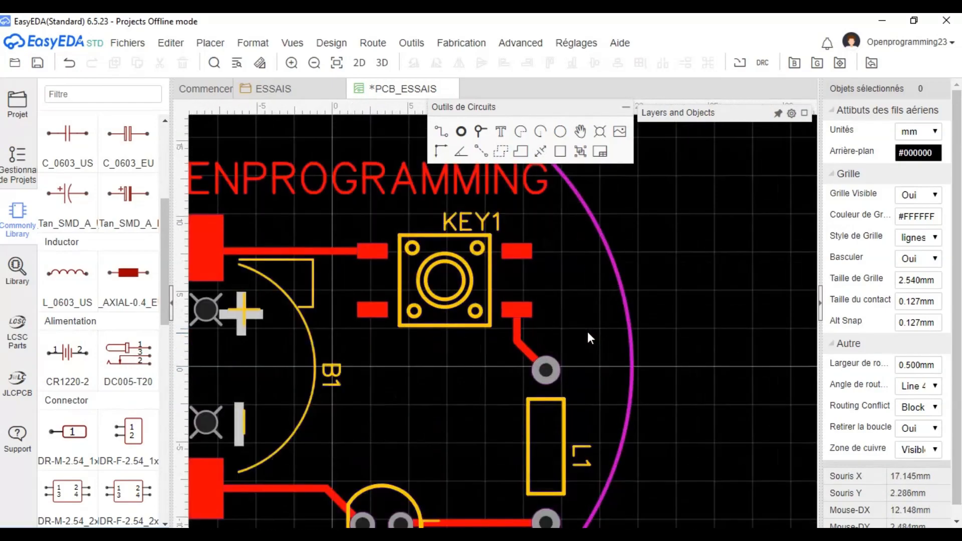
{"action": "scroll", "coordinate": [586, 330], "scroll_direction": "down", "scroll_amount": 3}
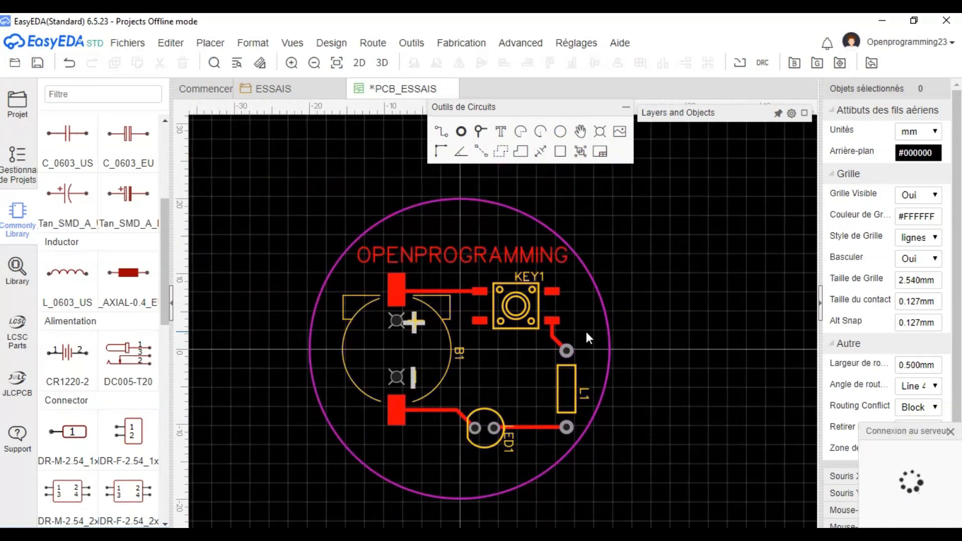
{"action": "key", "text": "ctrl+s"}
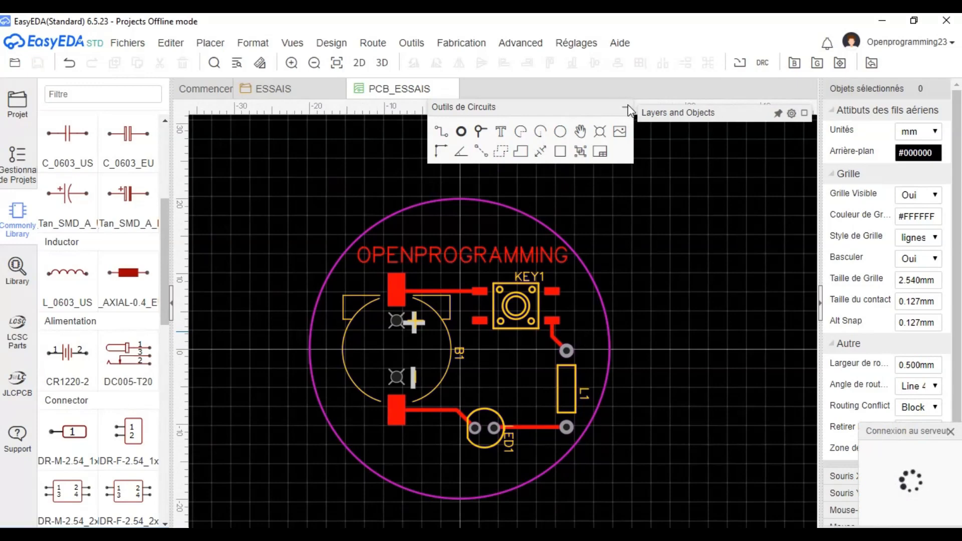
- Collapse the circuit tools palette and examine the routed board in the 2D view
{"action": "left_click", "coordinate": [626, 106]}
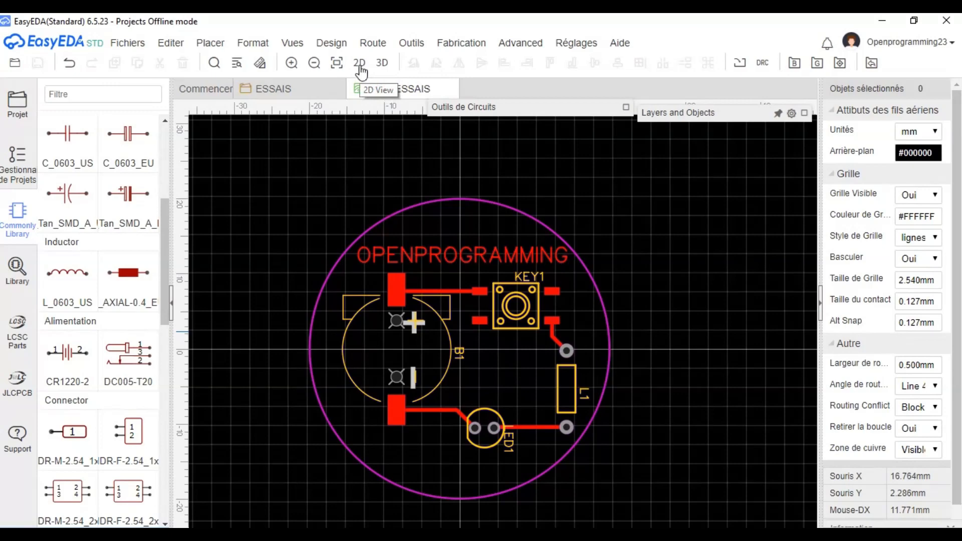
{"action": "left_click", "coordinate": [359, 63]}
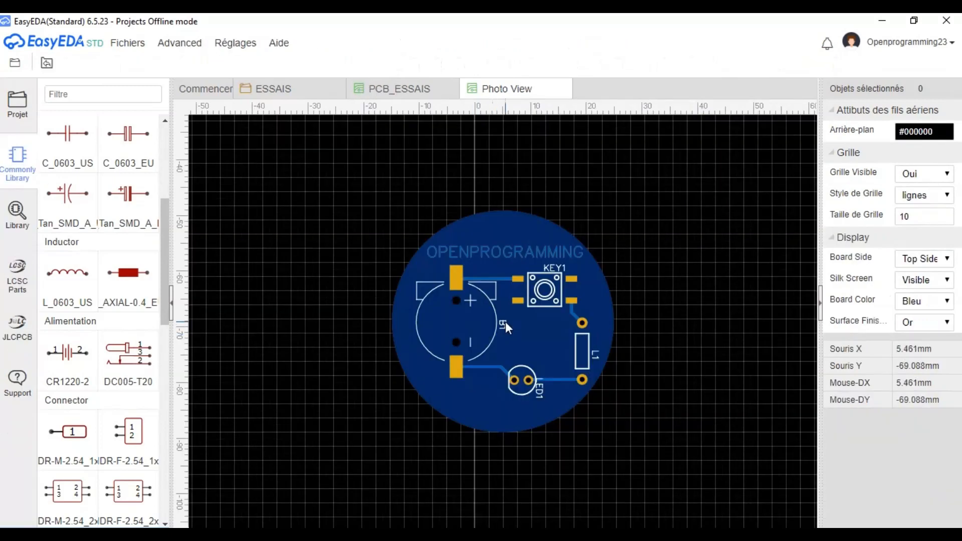
{"action": "scroll", "coordinate": [505, 323], "scroll_direction": "up", "scroll_amount": 4}
{"action": "scroll", "coordinate": [505, 323], "scroll_direction": "up", "scroll_amount": 2}
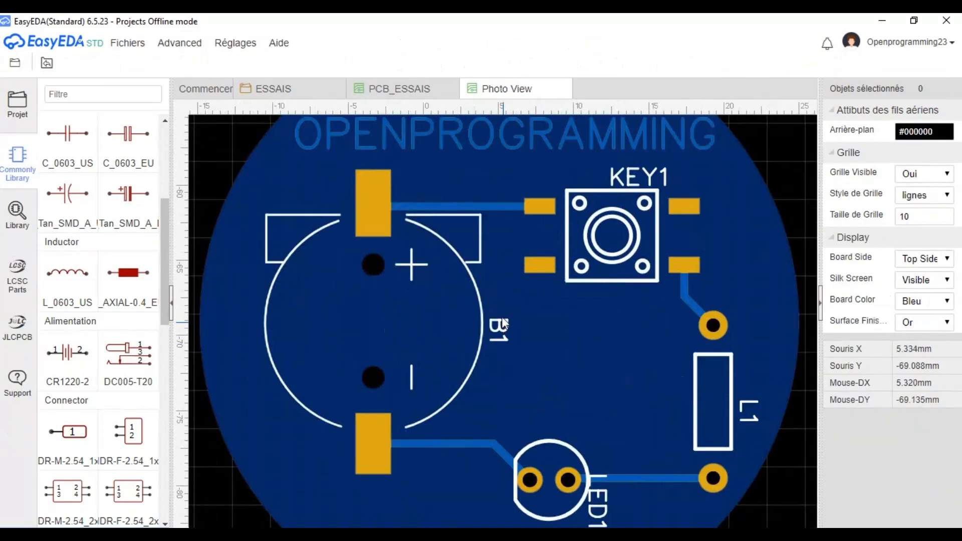
{"action": "scroll", "coordinate": [504, 323], "scroll_direction": "down", "scroll_amount": 2}
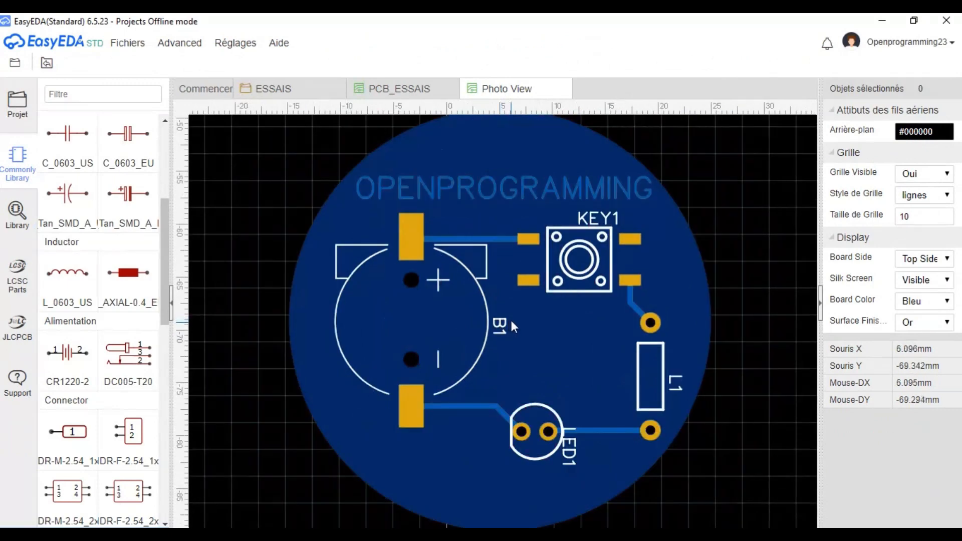
{"action": "scroll", "coordinate": [398, 115], "scroll_direction": "down", "scroll_amount": 2}
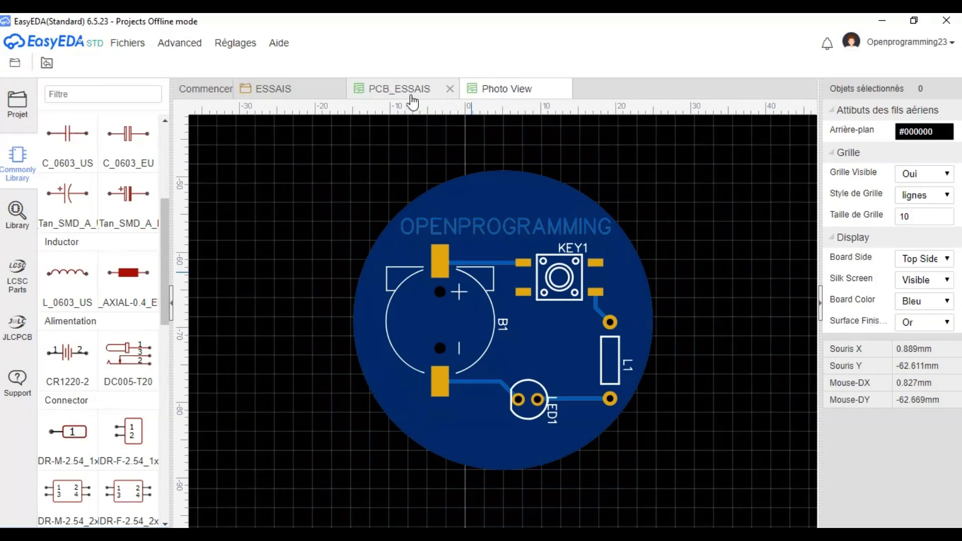
- Return to the PCB layout, generate its 3D view and examine the mounted components from several angles
{"action": "left_click", "coordinate": [411, 101]}
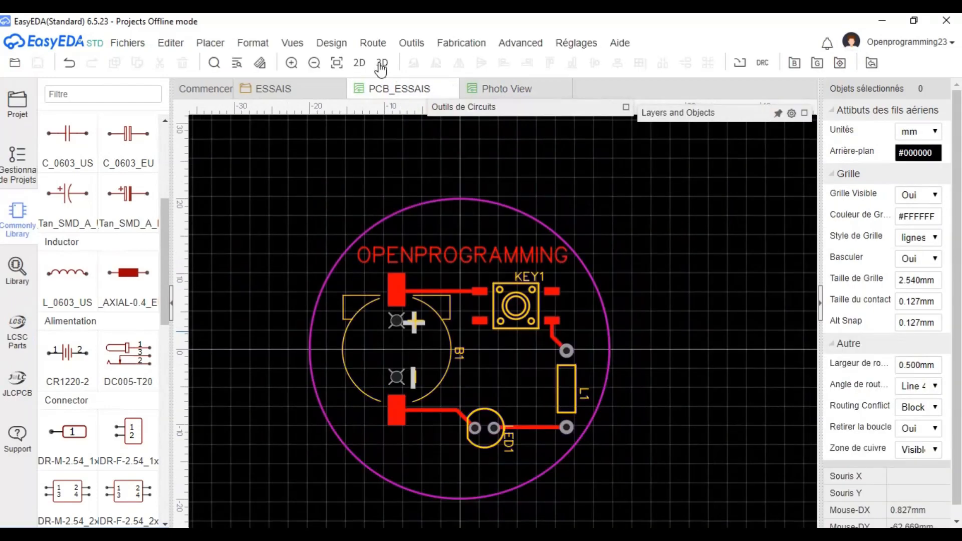
{"action": "left_click", "coordinate": [373, 43]}
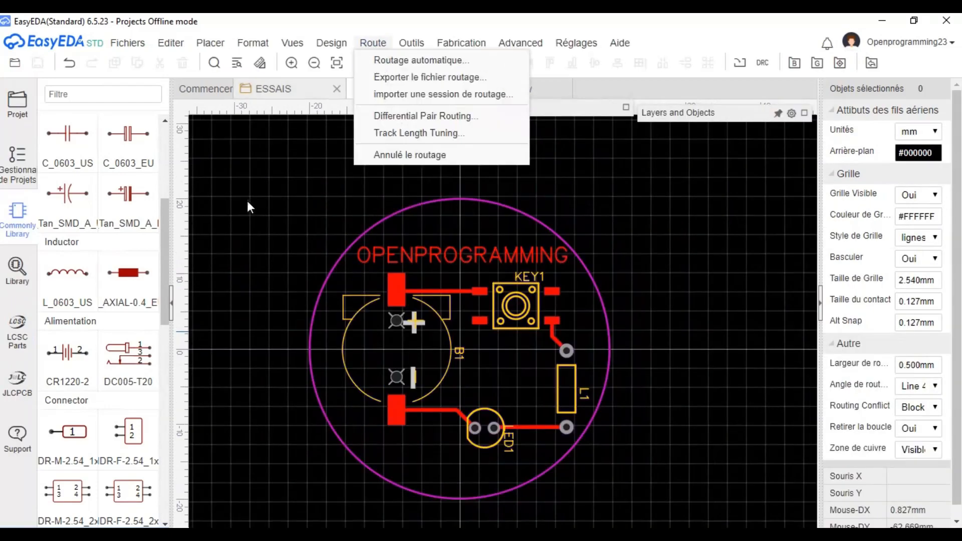
{"action": "left_click", "coordinate": [260, 192]}
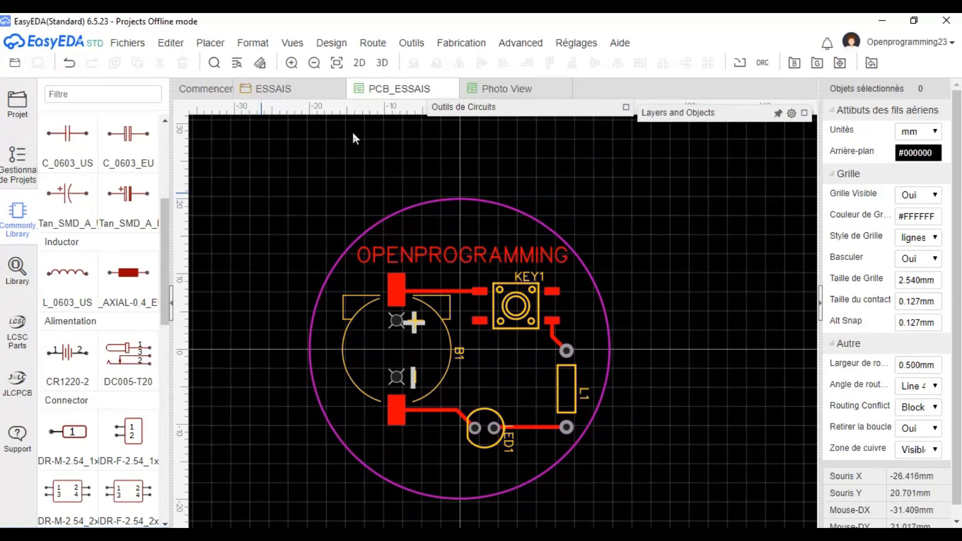
{"action": "left_click", "coordinate": [379, 65]}
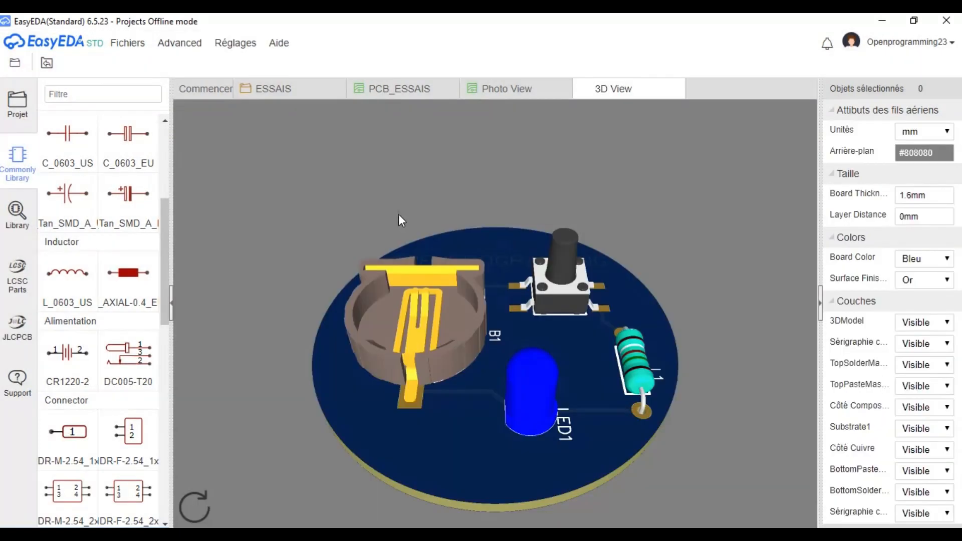
{"action": "left_click_drag", "start_coordinate": [403, 215], "coordinate": [752, 291]}
{"action": "left_click_drag", "start_coordinate": [395, 268], "coordinate": [372, 437]}
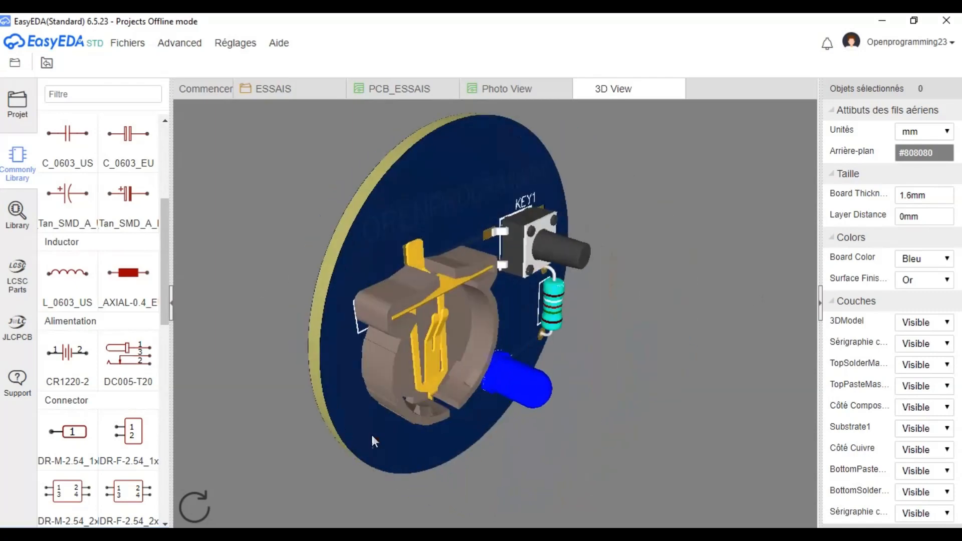
{"action": "left_click_drag", "start_coordinate": [592, 434], "coordinate": [481, 252]}
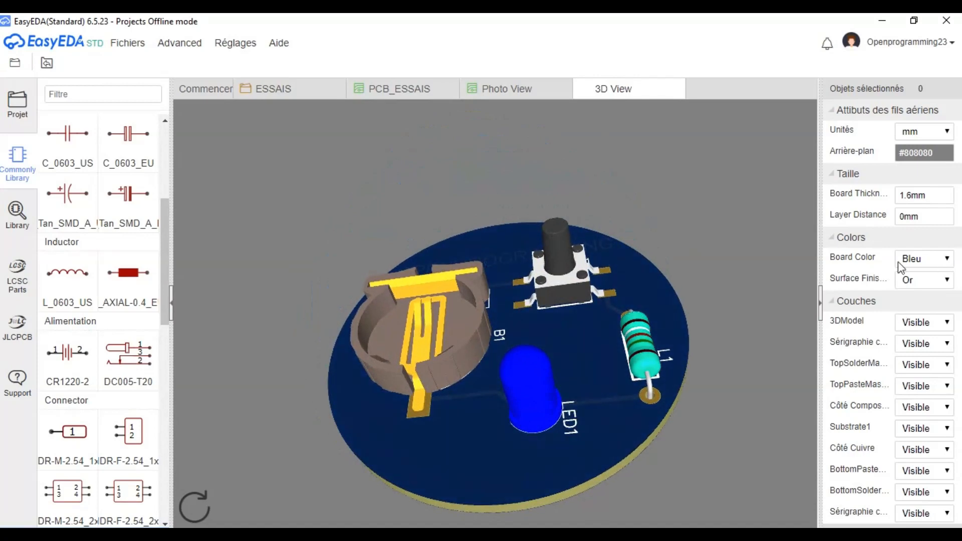
- Set the board color to Vert in the 3D view
{"action": "left_click", "coordinate": [946, 260]}
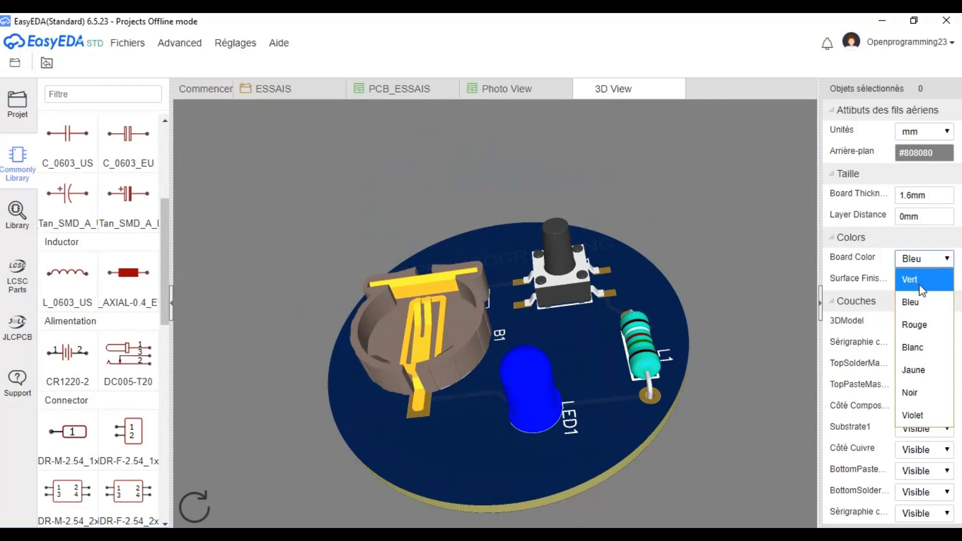
{"action": "left_click", "coordinate": [921, 281]}
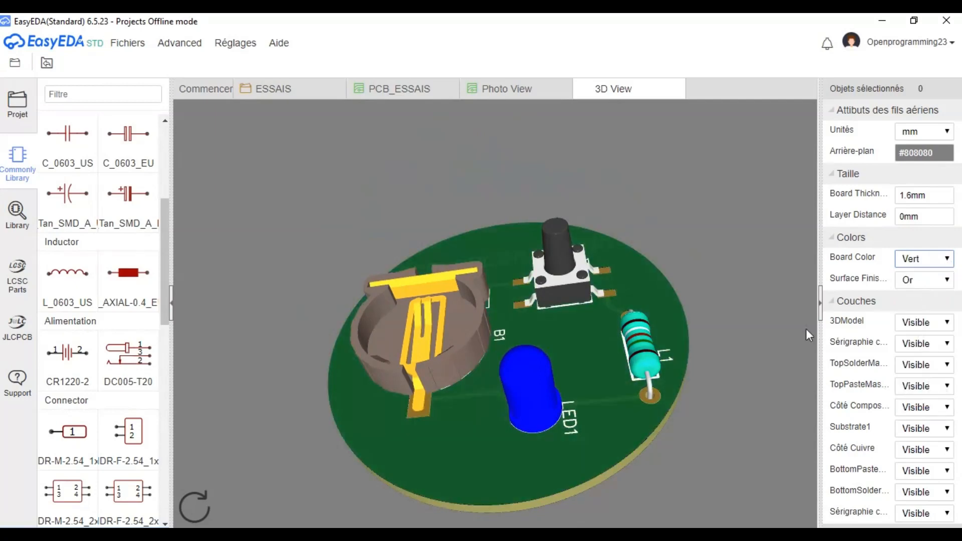
- Hide the 3D component models to examine the bare board from above, and make them visible again
{"action": "left_click", "coordinate": [940, 322]}
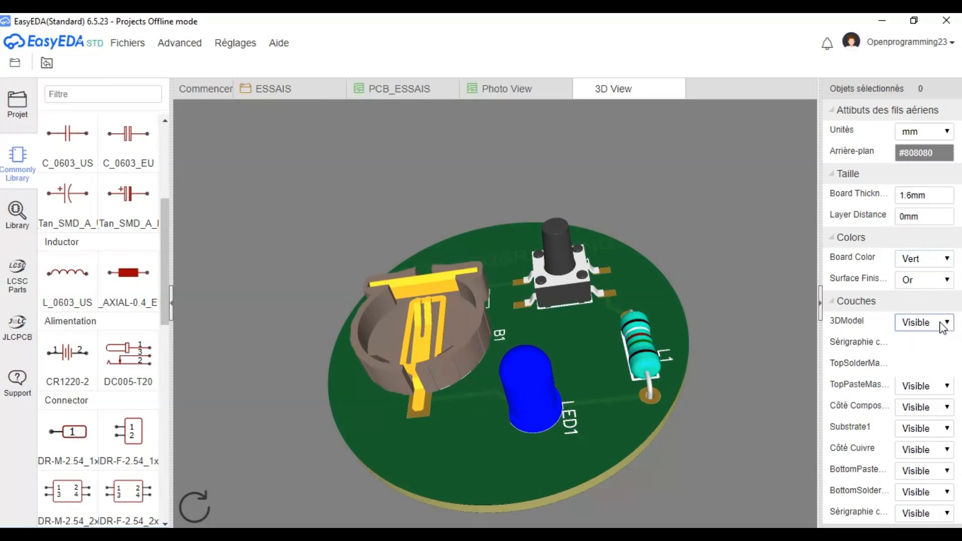
{"action": "left_click", "coordinate": [920, 367]}
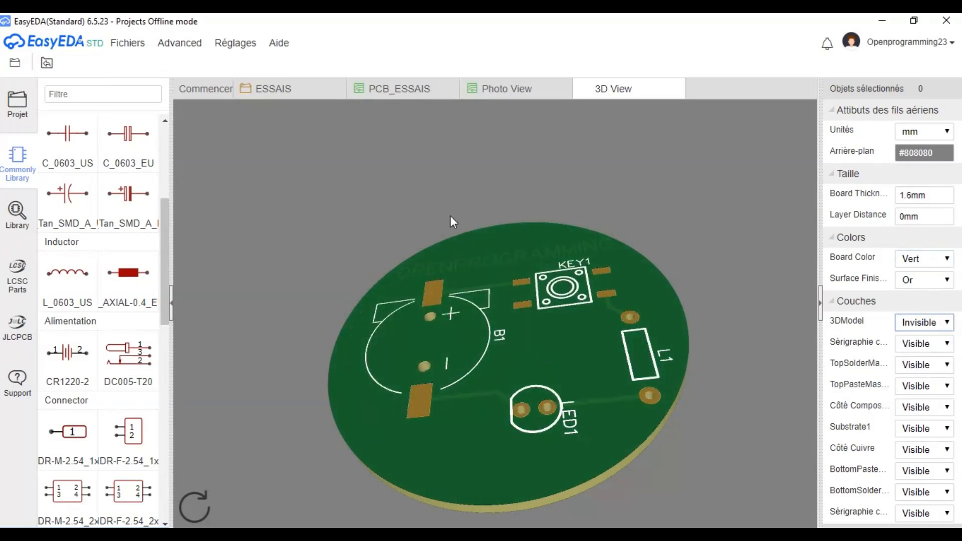
{"action": "left_click_drag", "start_coordinate": [449, 215], "coordinate": [460, 272]}
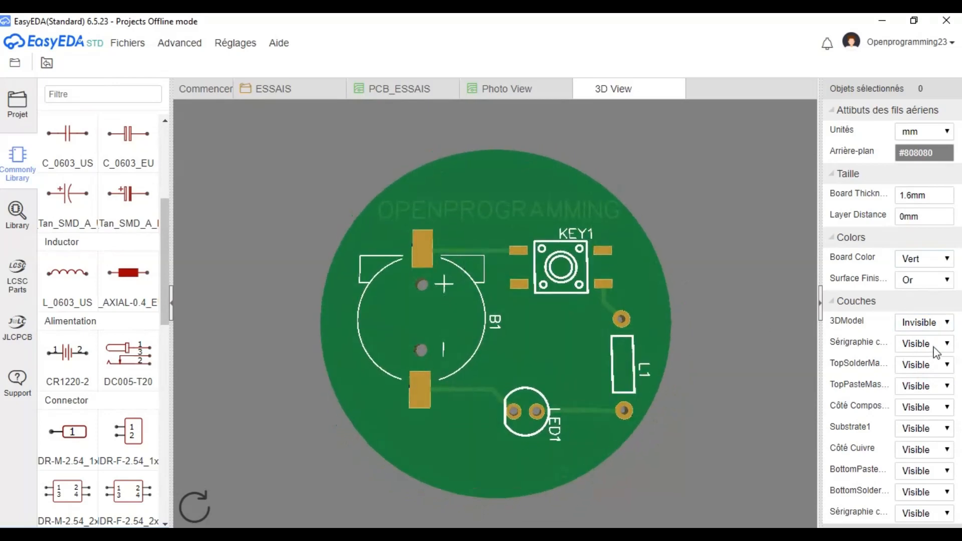
{"action": "left_click", "coordinate": [938, 326]}
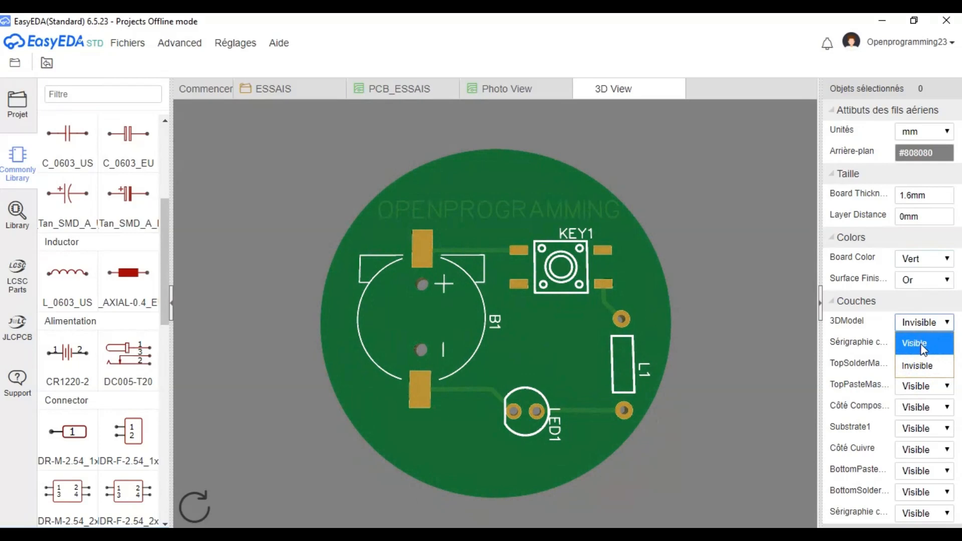
{"action": "left_click", "coordinate": [923, 345]}
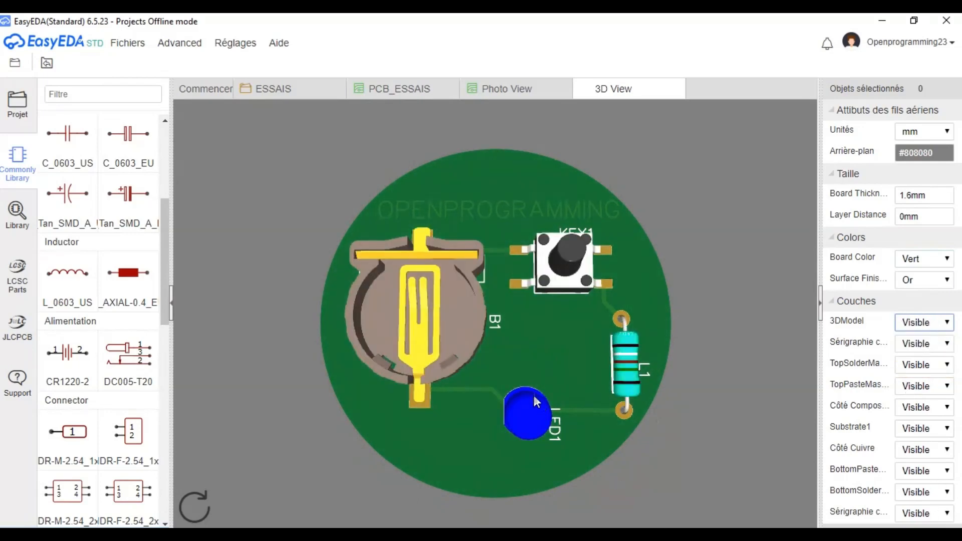
- Orbit the green board to examine its mounted components from the side and from above
{"action": "left_click_drag", "start_coordinate": [533, 395], "coordinate": [632, 299]}
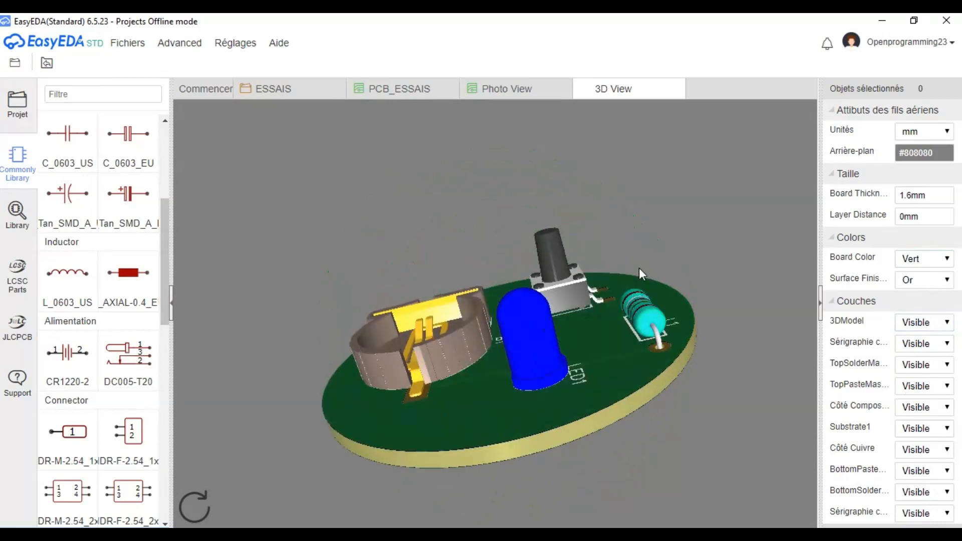
{"action": "left_click_drag", "start_coordinate": [617, 217], "coordinate": [516, 231]}
{"action": "left_click_drag", "start_coordinate": [481, 260], "coordinate": [604, 458]}
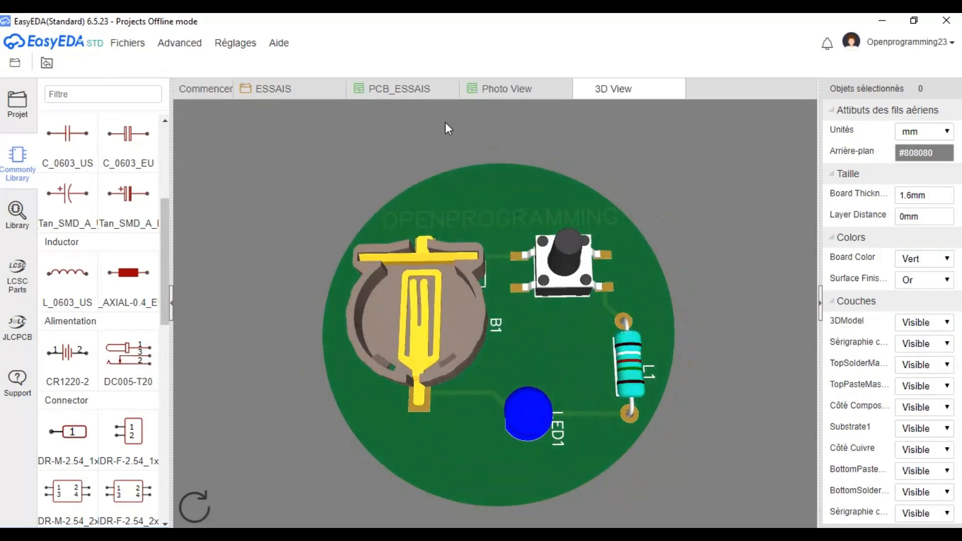